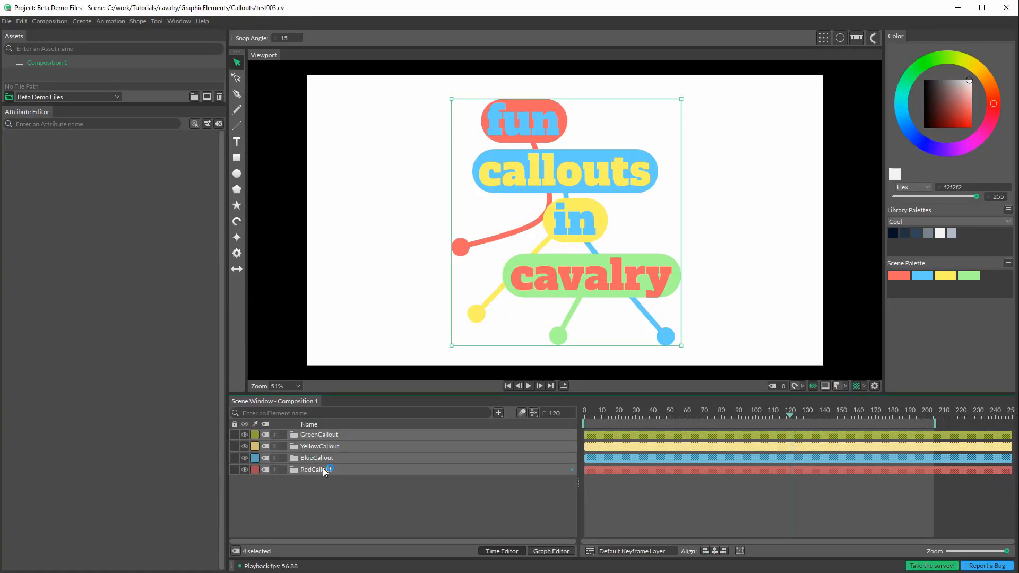
Step: Delete the four existing callout groups and draw a rectangle about 645 by 233 in the canvas's upper-left area
key("Delete")
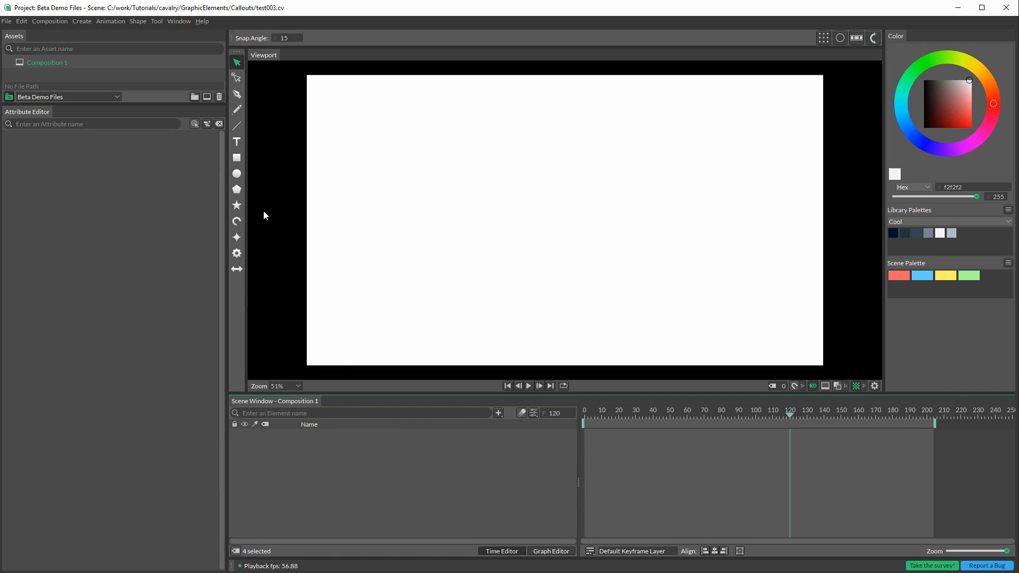
left_click(237, 159)
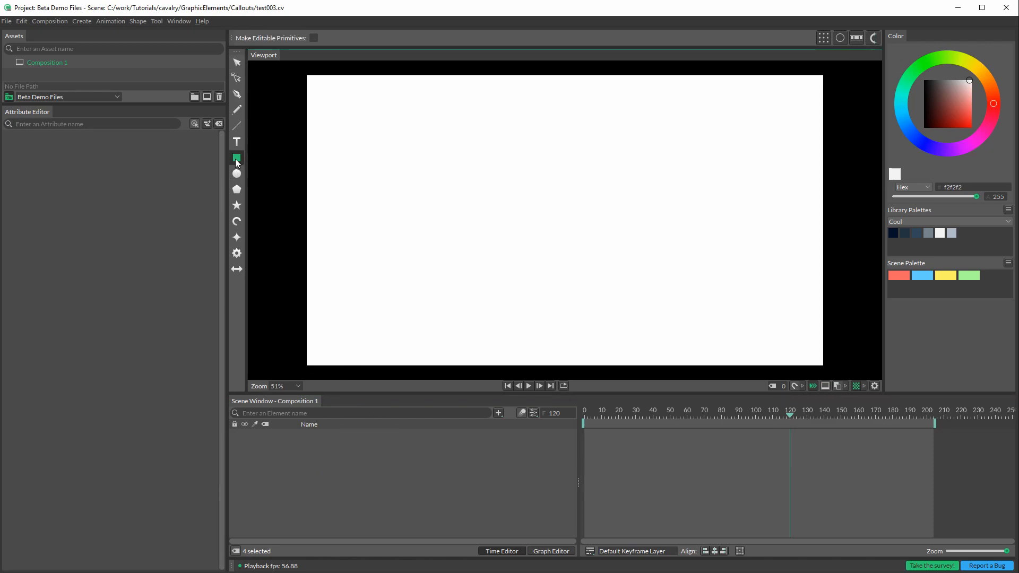
left_click_drag(325, 99, 498, 161)
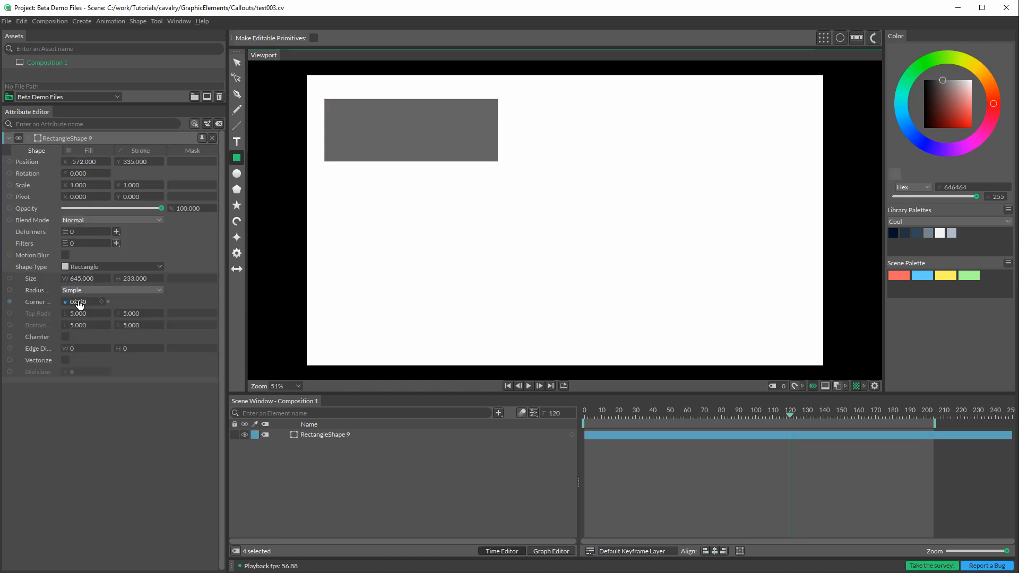
Step: Set the rectangle's corner radius to 162 and its fill color to coral red ff6e6e
left_click_drag(225, 307, 247, 306)
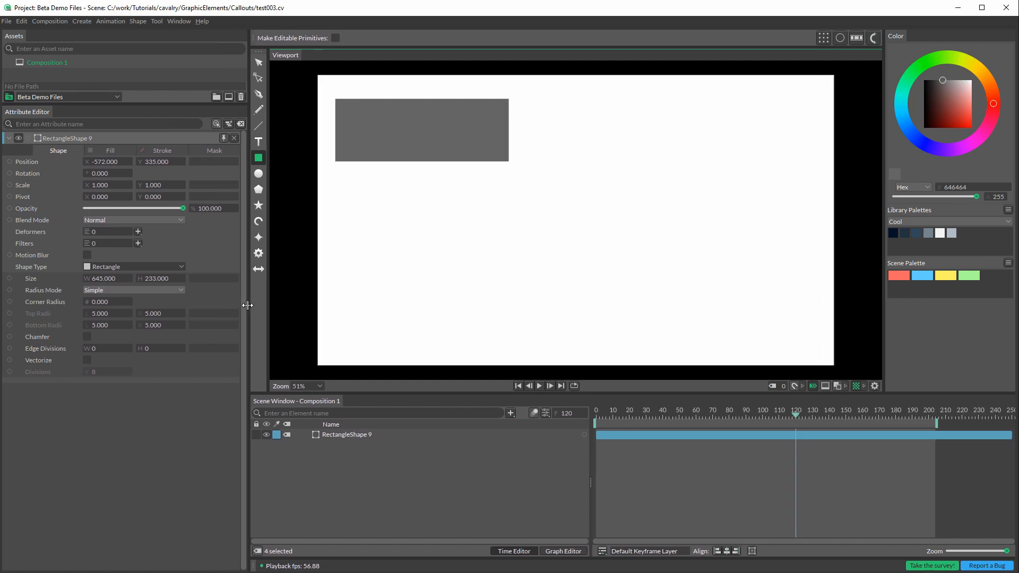
left_click_drag(101, 302, 186, 306)
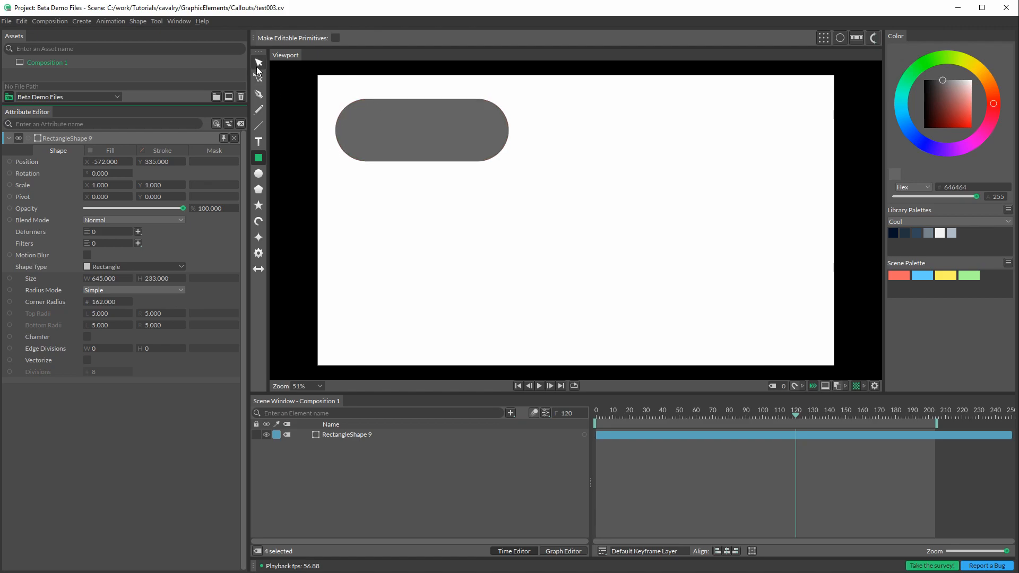
left_click(103, 152)
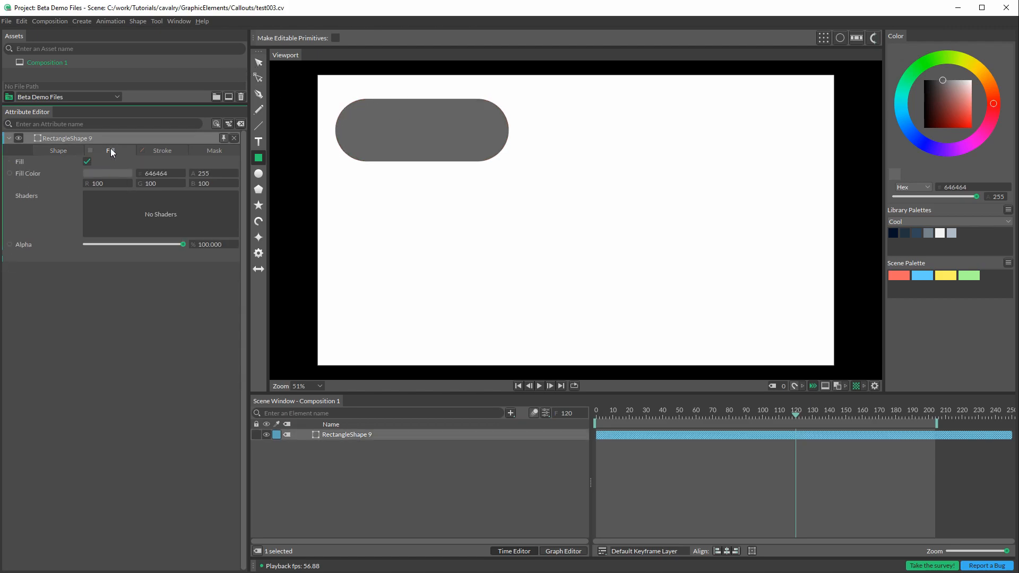
left_click(106, 173)
left_click_drag(133, 69, 160, 78)
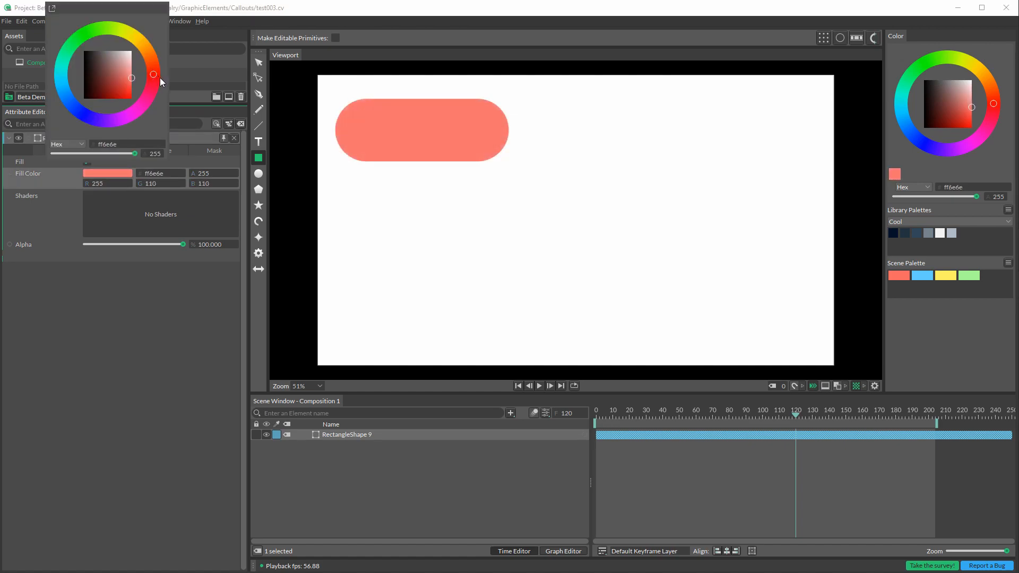
left_click(144, 274)
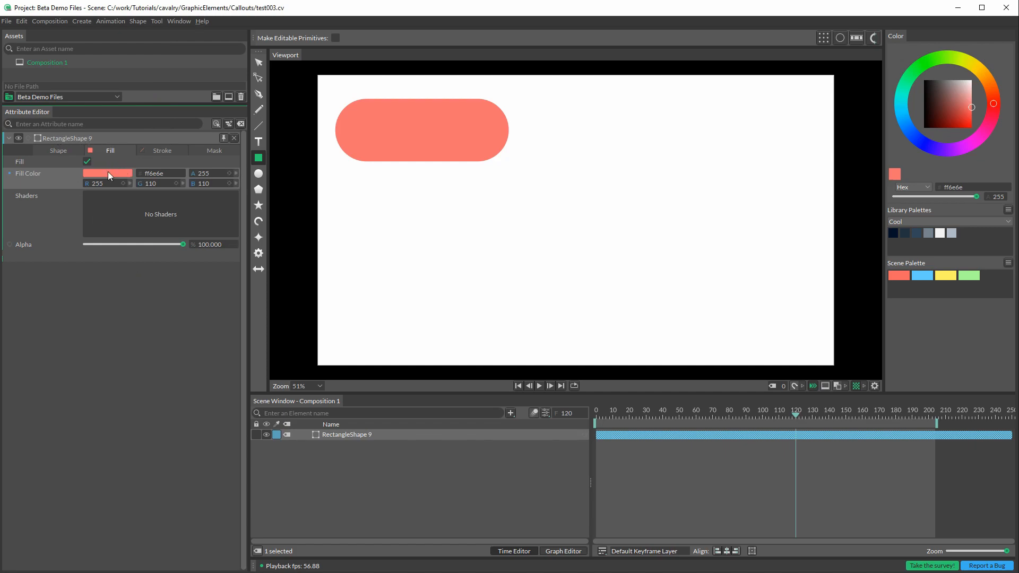
Step: Add the rectangle's coral fill color to the Scene Palette as a new swatch
left_click(897, 173)
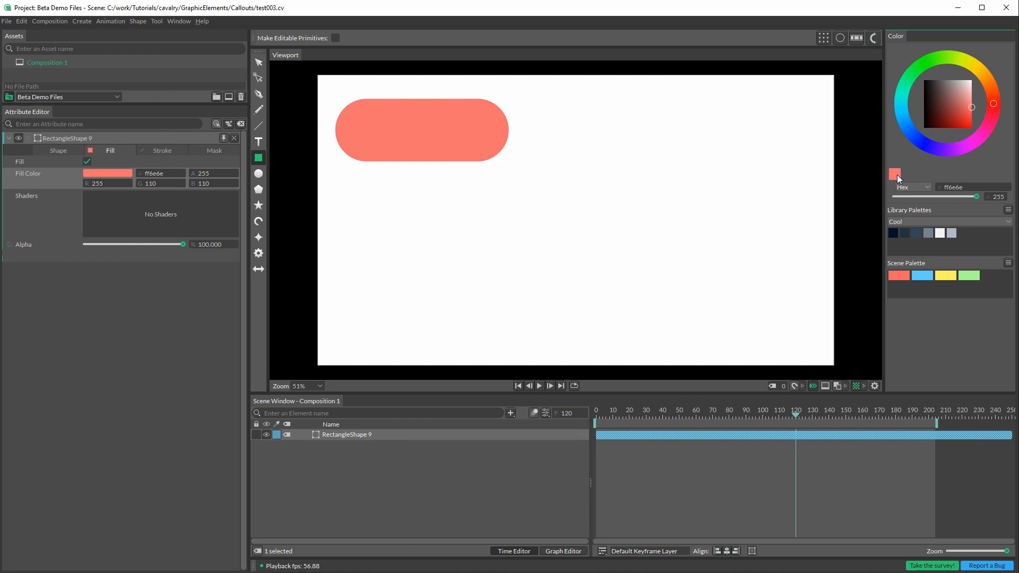
left_click_drag(897, 173, 934, 220)
left_click(257, 66)
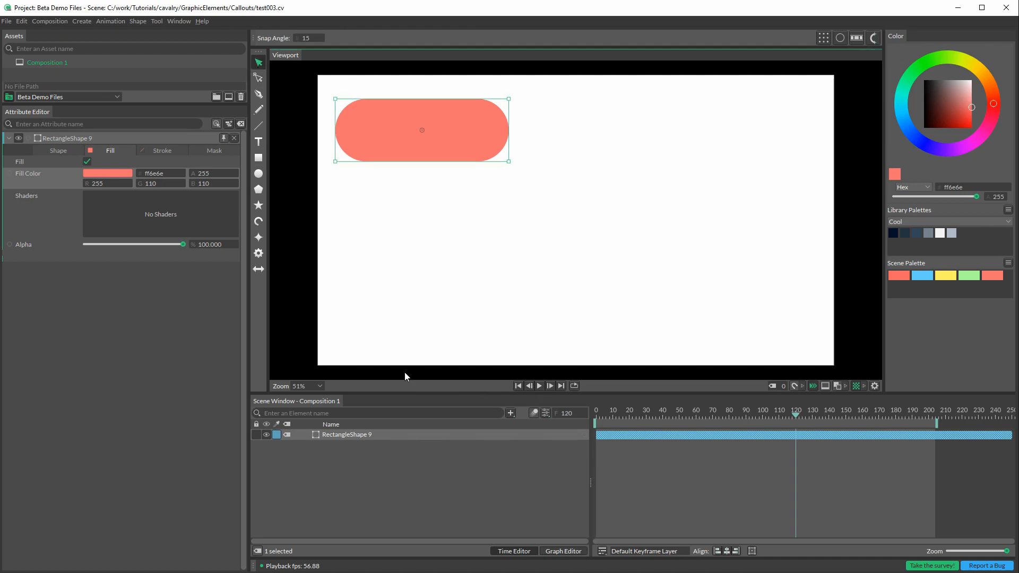
Step: Add a "Cavalry" text shape over the rounded rectangle, with Centre alignment and Middle vertical alignment
left_click(262, 142)
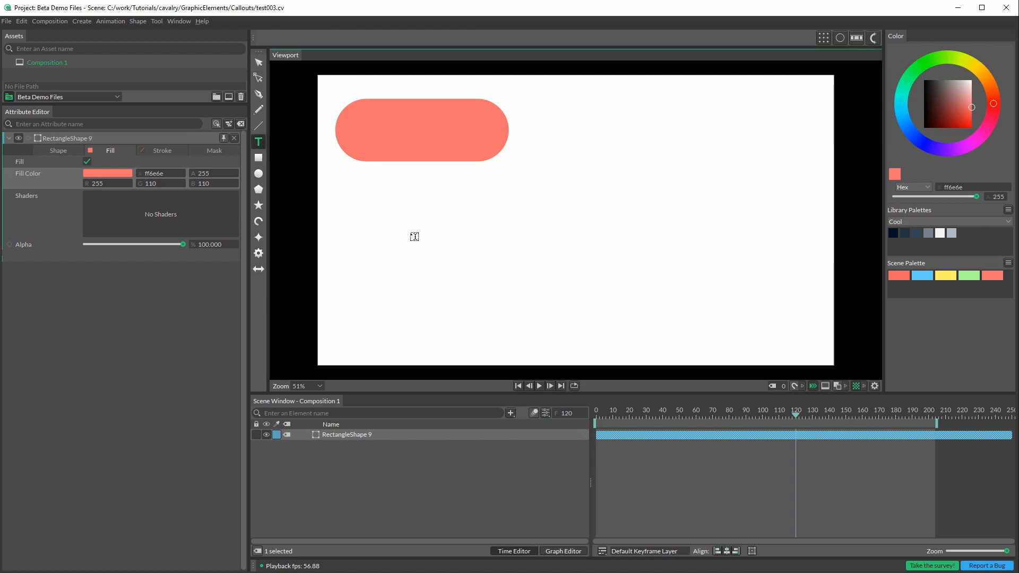
left_click(425, 137)
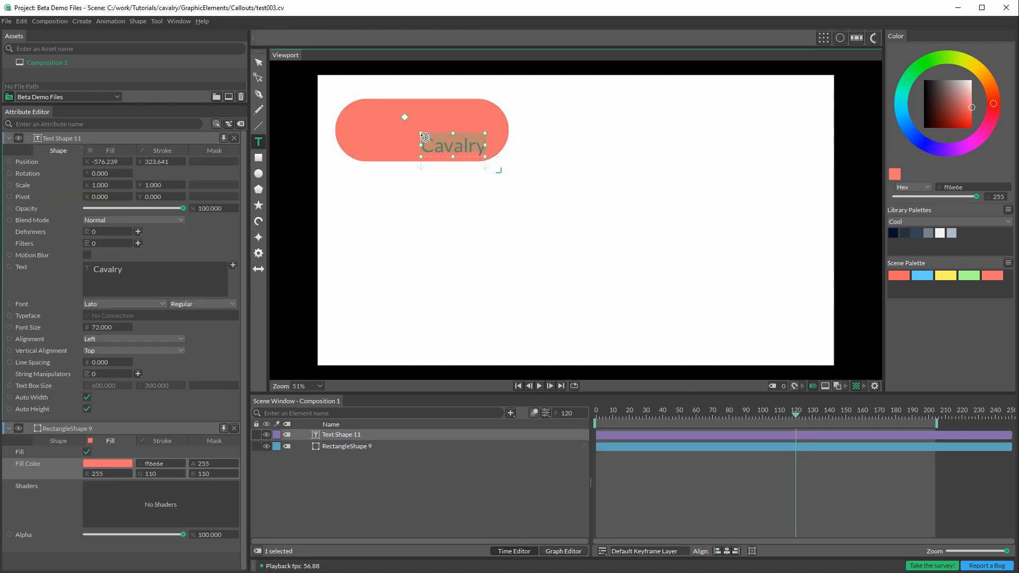
left_click(154, 339)
left_click(160, 353)
left_click(156, 351)
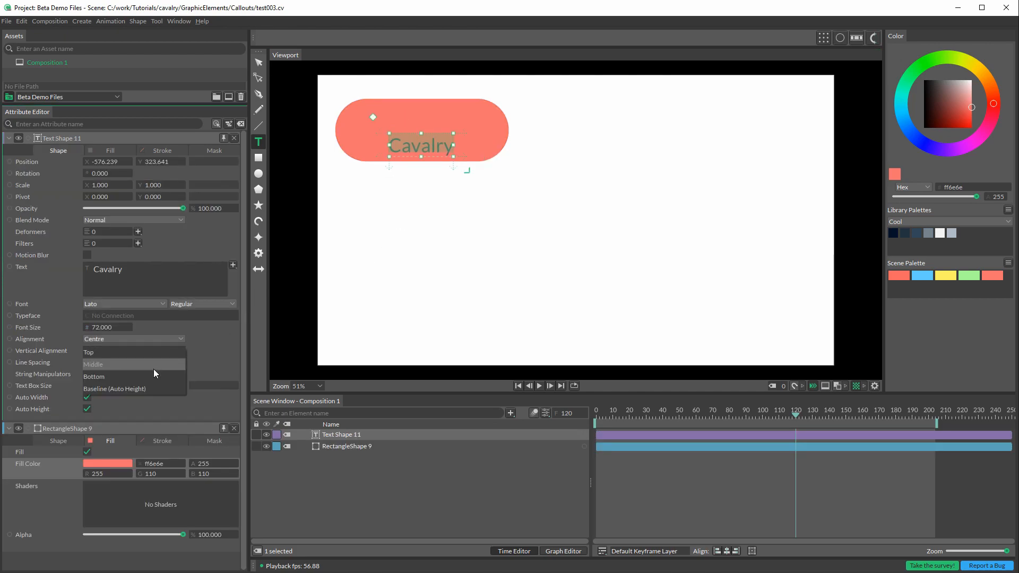
left_click(153, 366)
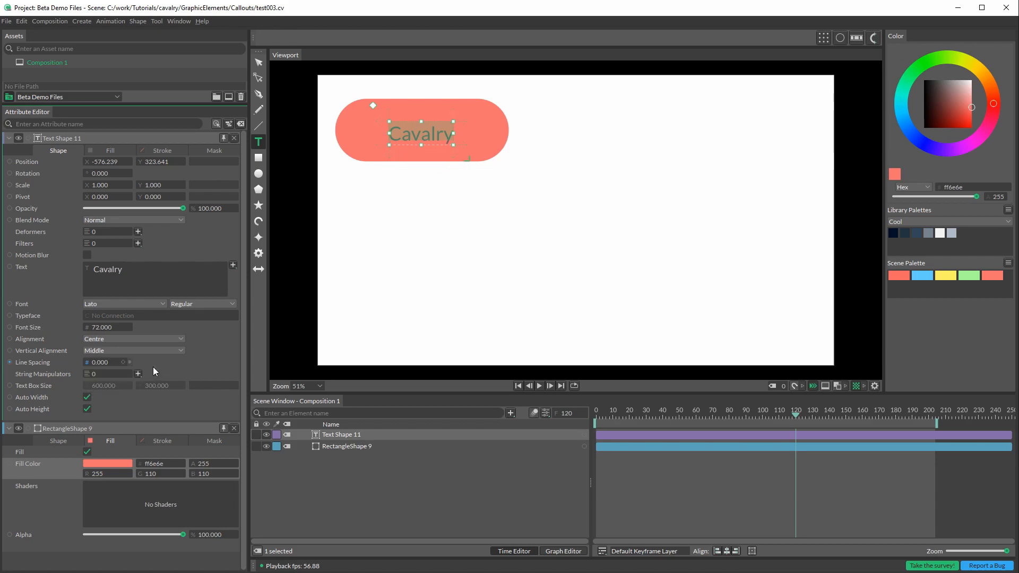
Step: Scale the "Cavalry" text up to about 2.258 and center it inside the rounded rectangle
left_click(259, 62)
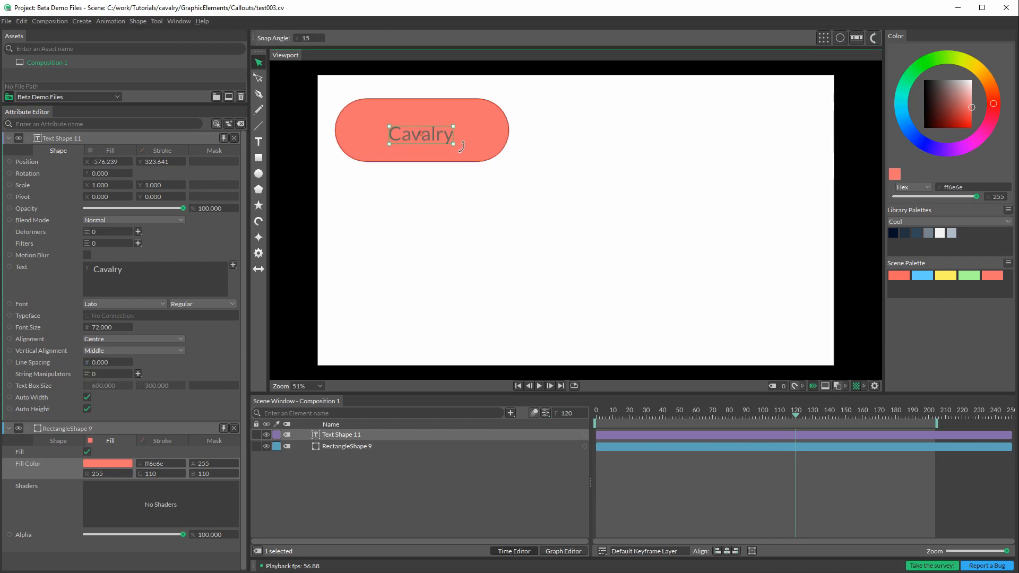
mouse_move(455, 144)
left_mouse_down()
mouse_move(495, 157)
mouse_move(438, 138)
left_mouse_up()
left_click(498, 195)
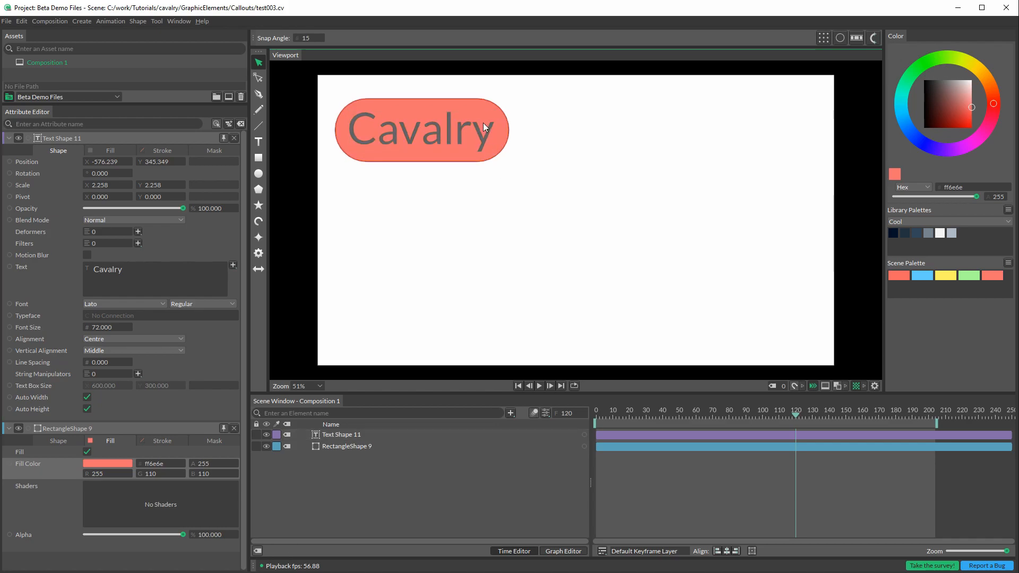
Step: Try moving the "Cavalry" text toward the right edge of the rounded rectangle, and undo the move
left_click_drag(482, 130, 511, 134)
key("ctrl+z")
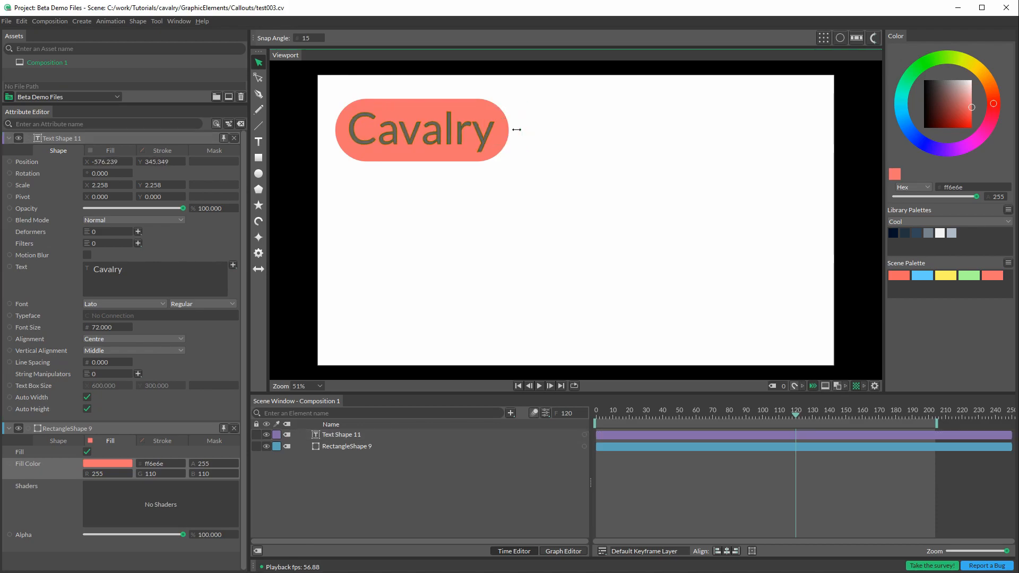
Step: Connect the rectangle to the text shape's Masks input at new index 0 and make the rectangle visible again
left_click(461, 130)
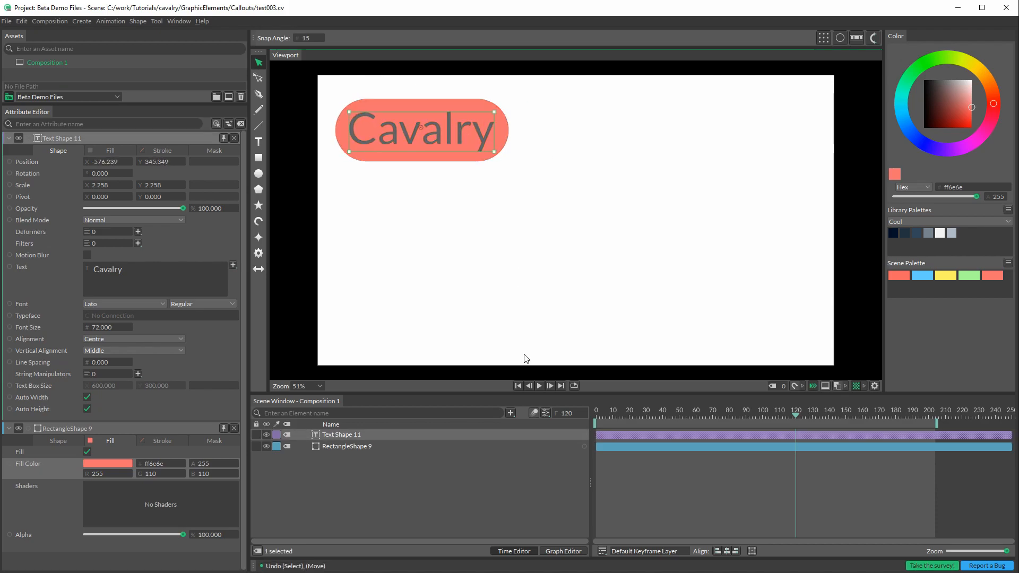
left_click_drag(591, 481, 350, 434)
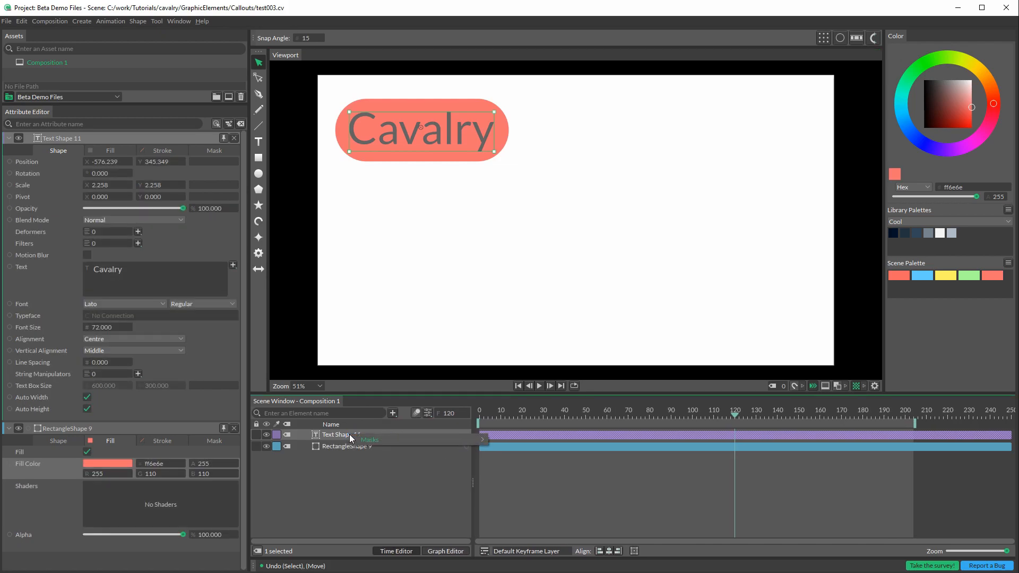
mouse_move(365, 441)
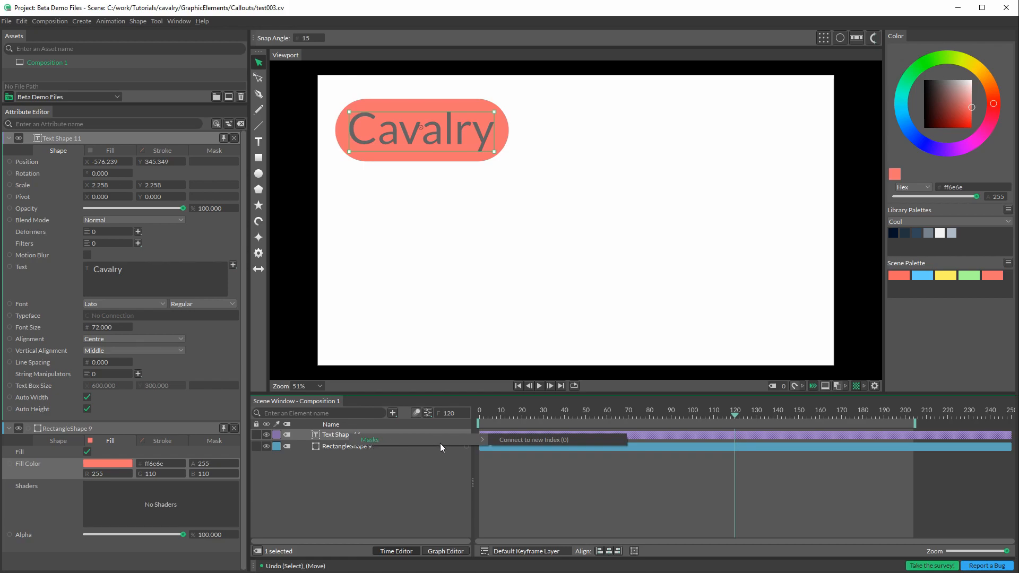
left_click(518, 442)
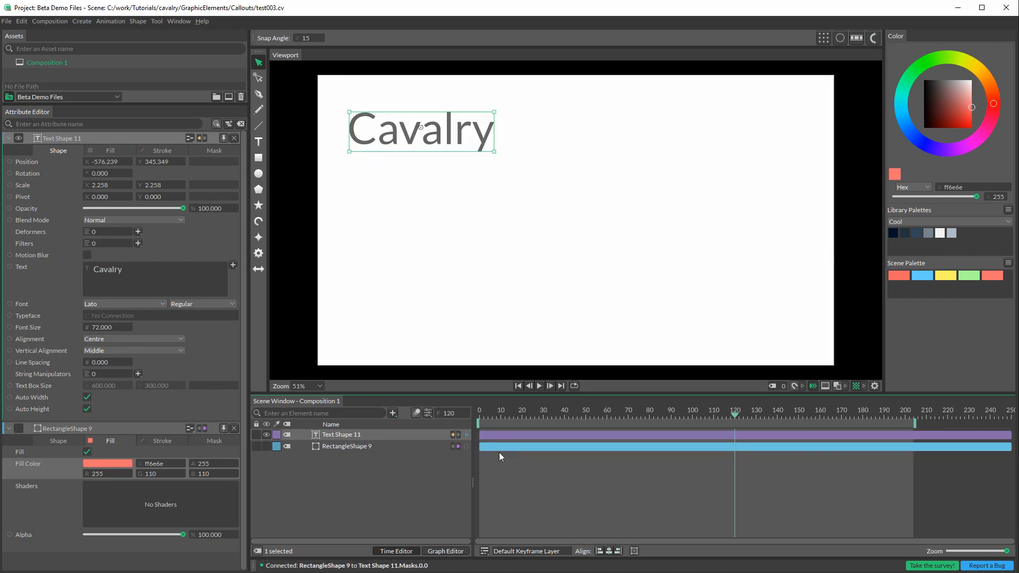
left_click(266, 447)
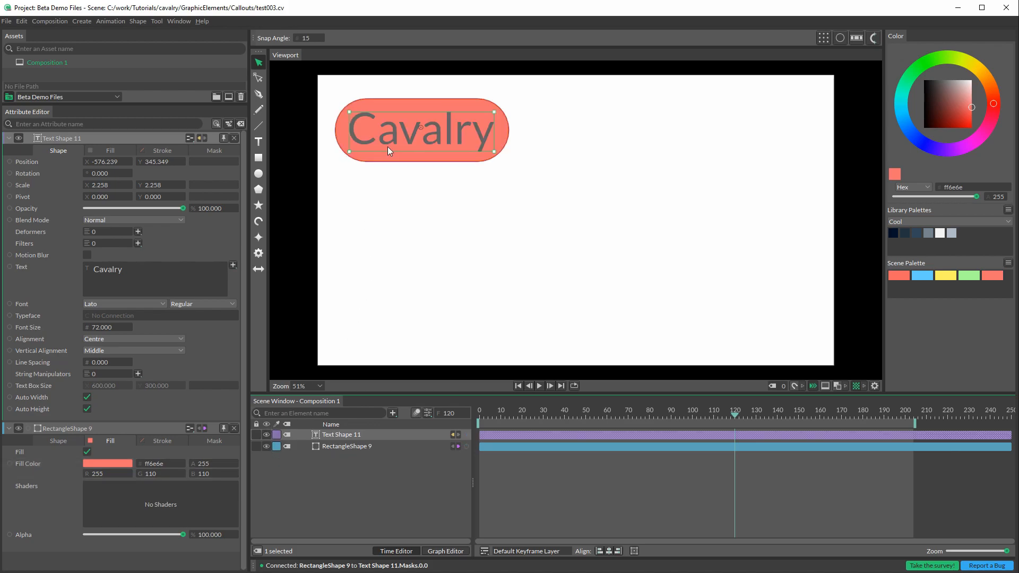
Step: Try shifting the masked "Cavalry" text slightly within the rounded rectangle, undo the move, and deselect it
mouse_move(393, 142)
left_mouse_down()
mouse_move(413, 184)
mouse_move(424, 119)
mouse_move(378, 95)
mouse_move(408, 120)
mouse_move(393, 103)
mouse_move(504, 127)
mouse_move(421, 127)
mouse_move(397, 155)
mouse_move(396, 143)
left_mouse_up()
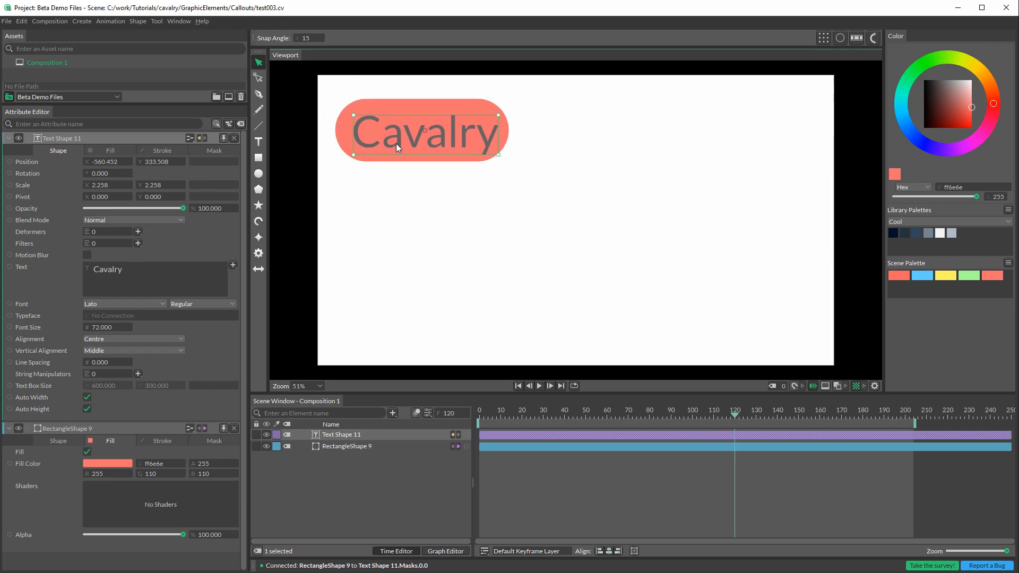
key("ctrl+z")
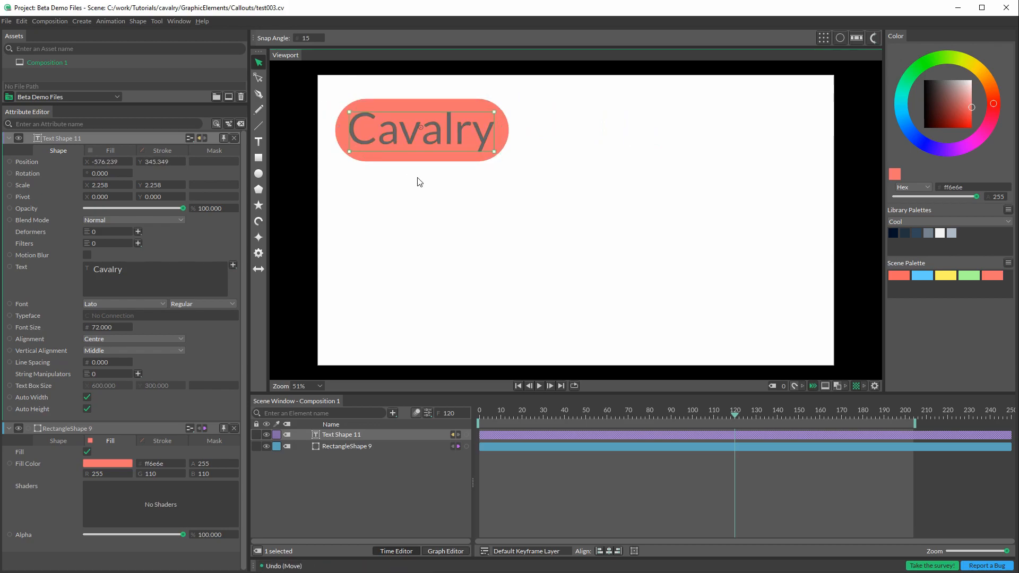
left_click(537, 116)
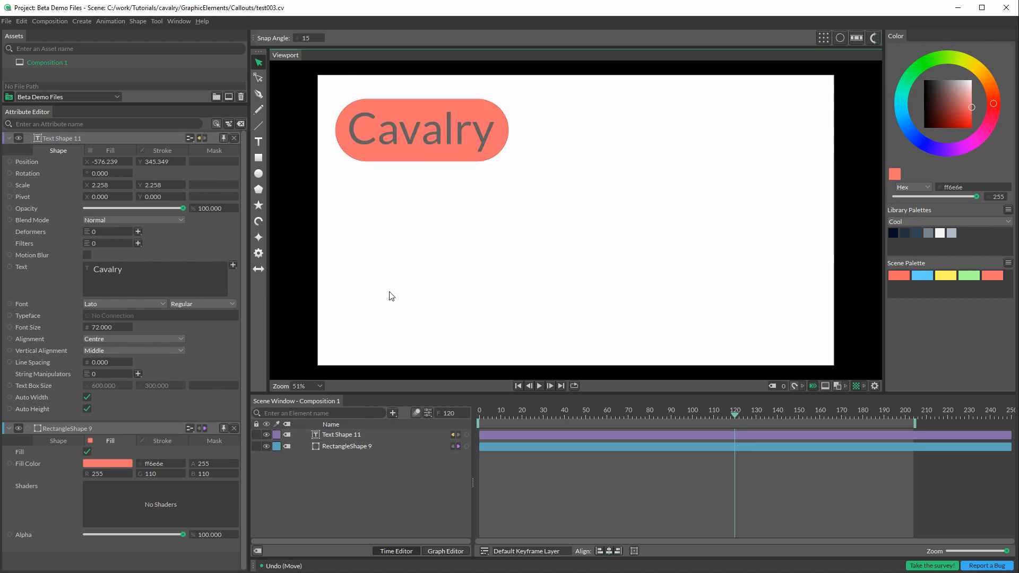
Step: Rename the rectangle layer as Tag
left_click(339, 447)
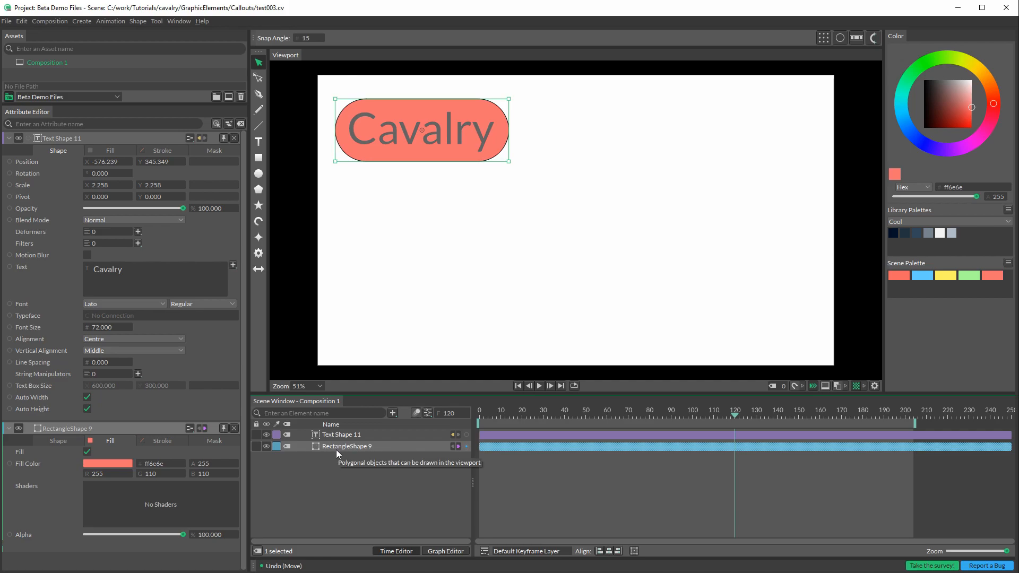
double_click(336, 449)
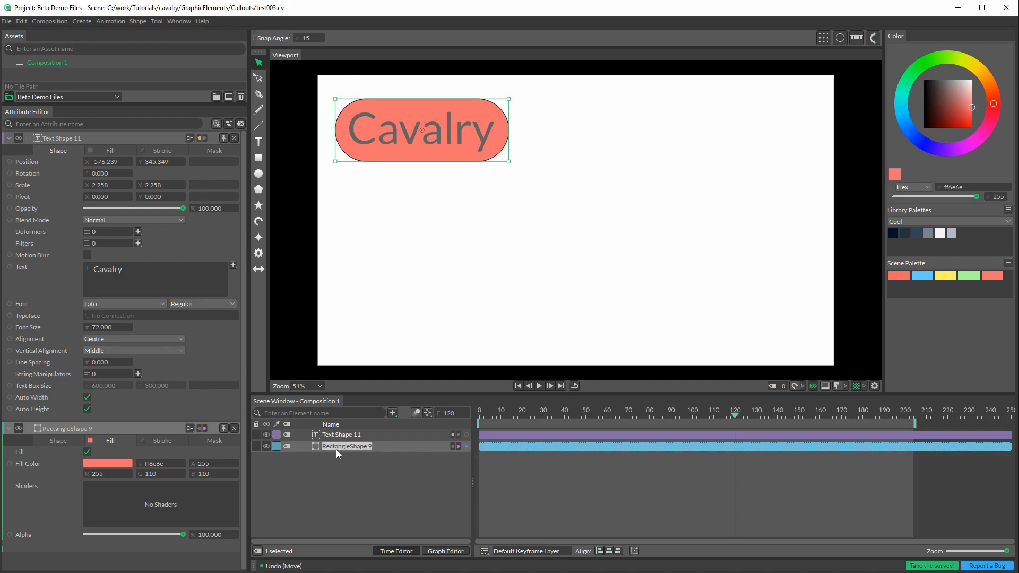
type("T")
left_click(341, 471)
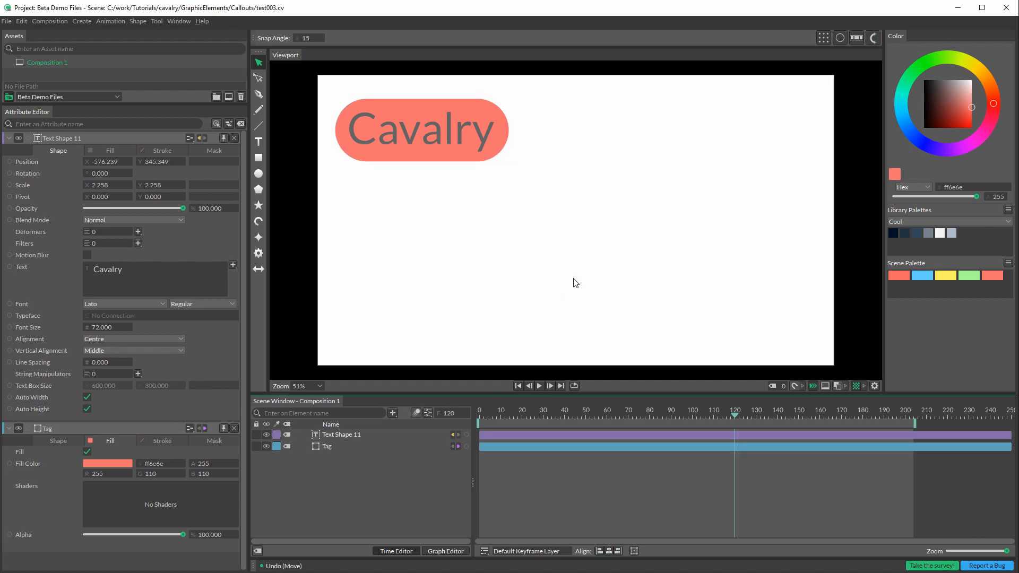
Step: Draw a circle of radius about 64 near the canvas center and rename its layer as Dot
left_click(259, 176)
left_click_drag(563, 225, 599, 259)
left_click(355, 436)
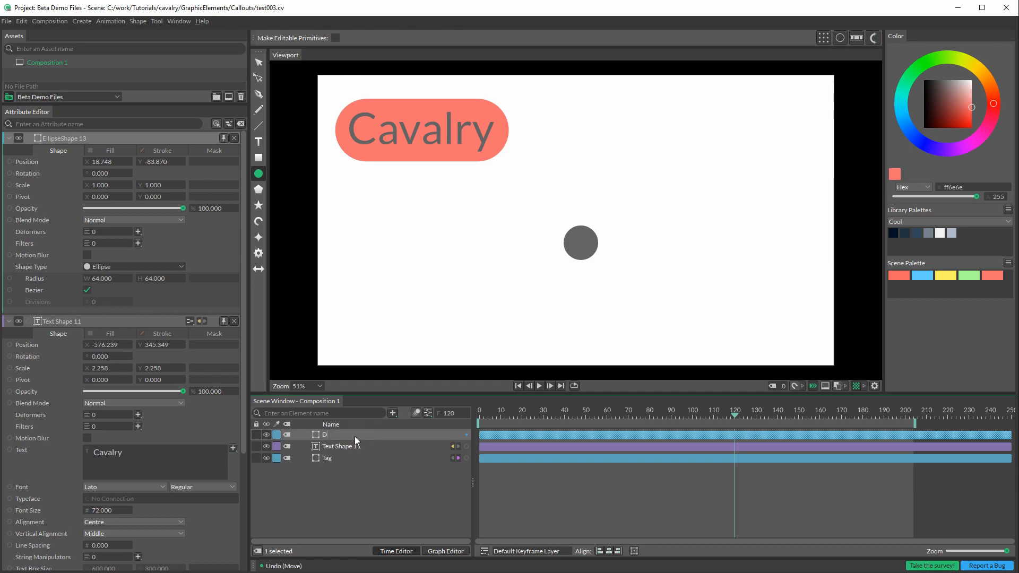
left_click(389, 487)
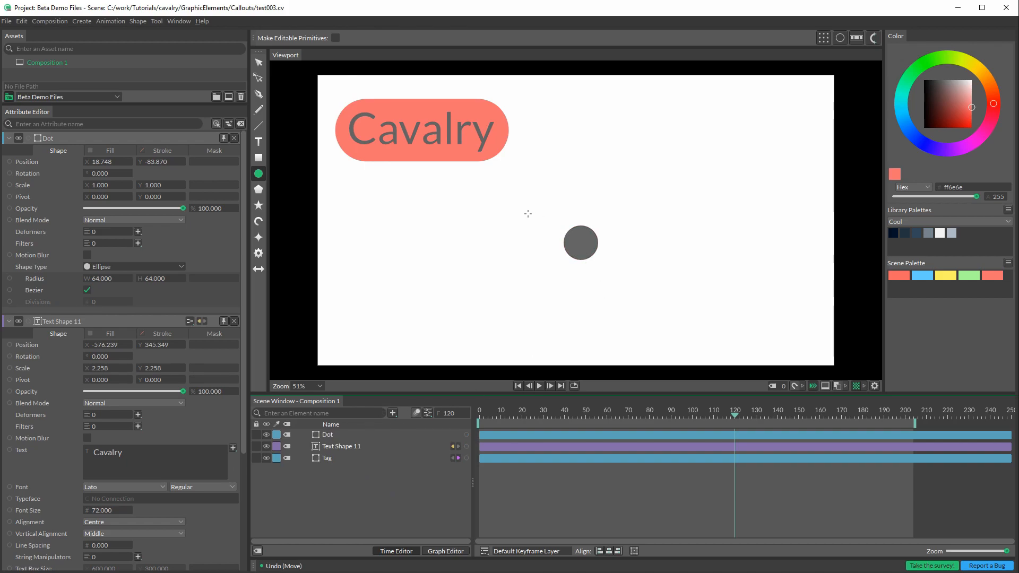
Step: Move the Dot circle down and to the right, to about X 198, Y -157
left_click(260, 67)
left_click_drag(588, 255, 631, 265)
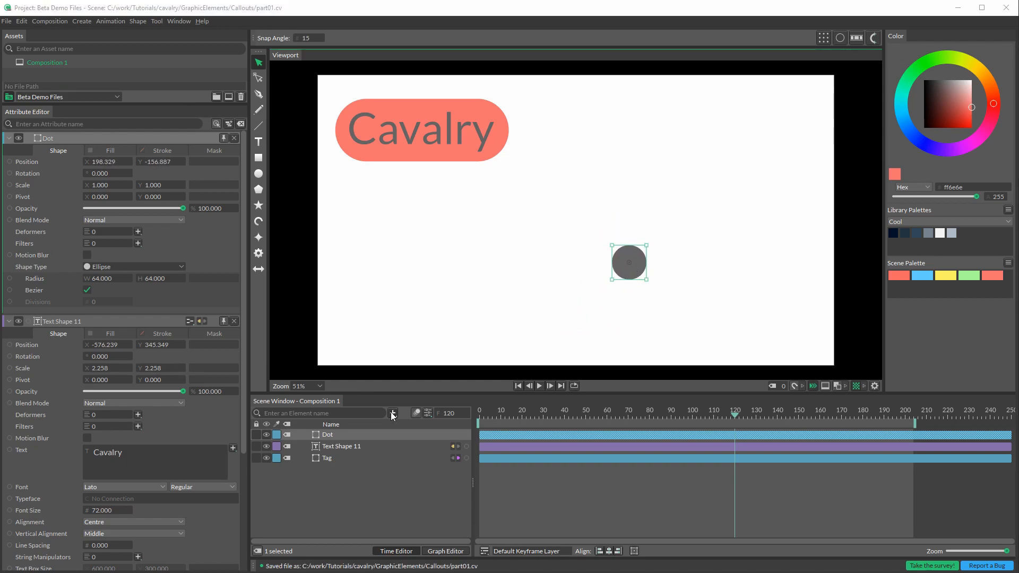
Step: Add a Connect Shape element to the composition and show its attributes
left_click(393, 414)
left_click(322, 443)
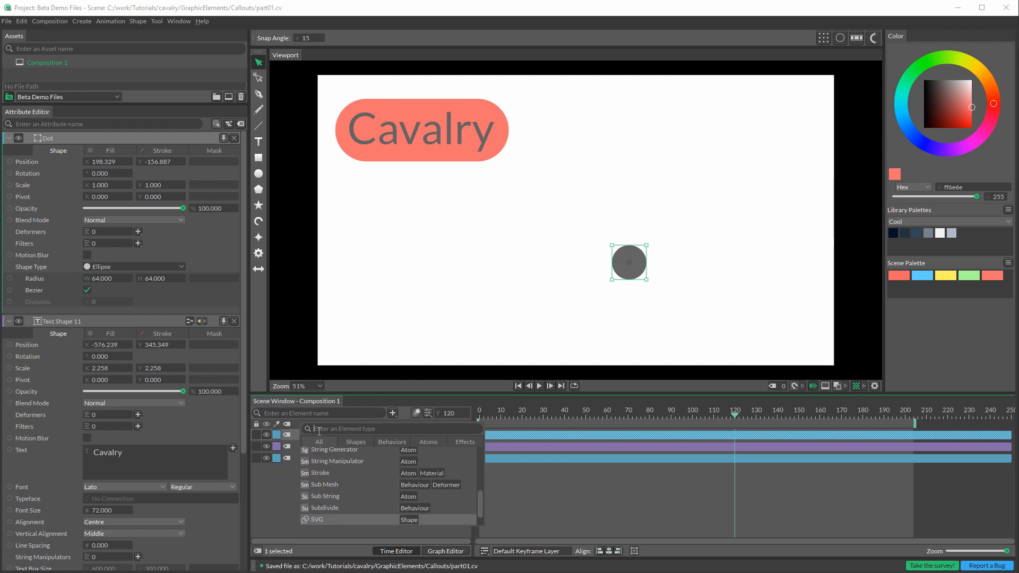
type("conne")
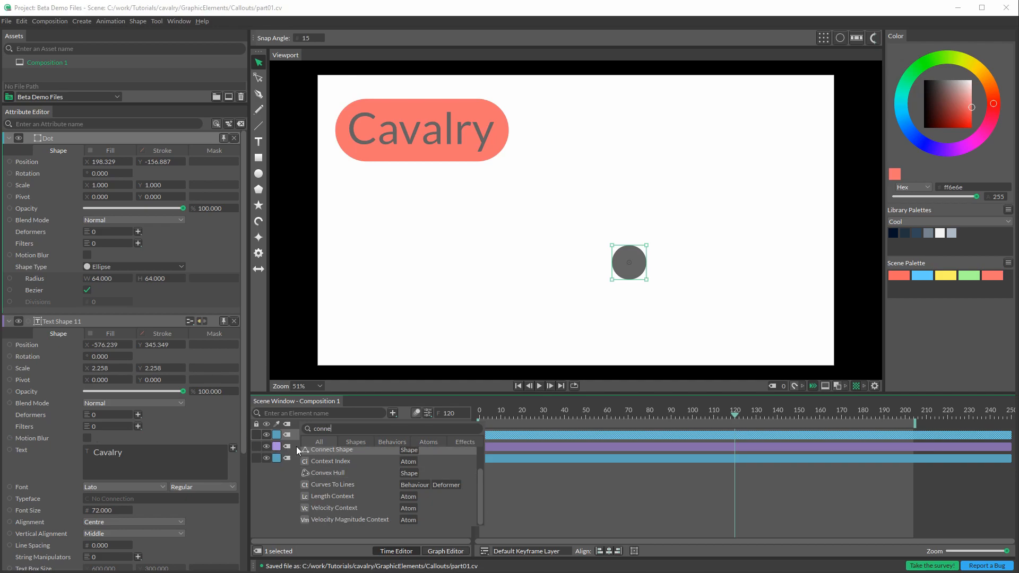
left_click(327, 450)
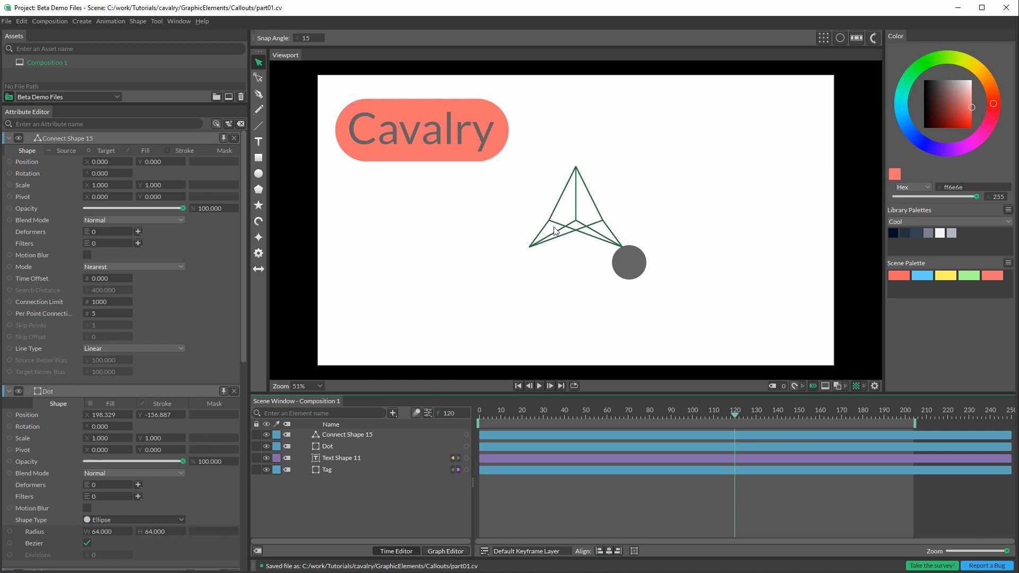
left_click(339, 435)
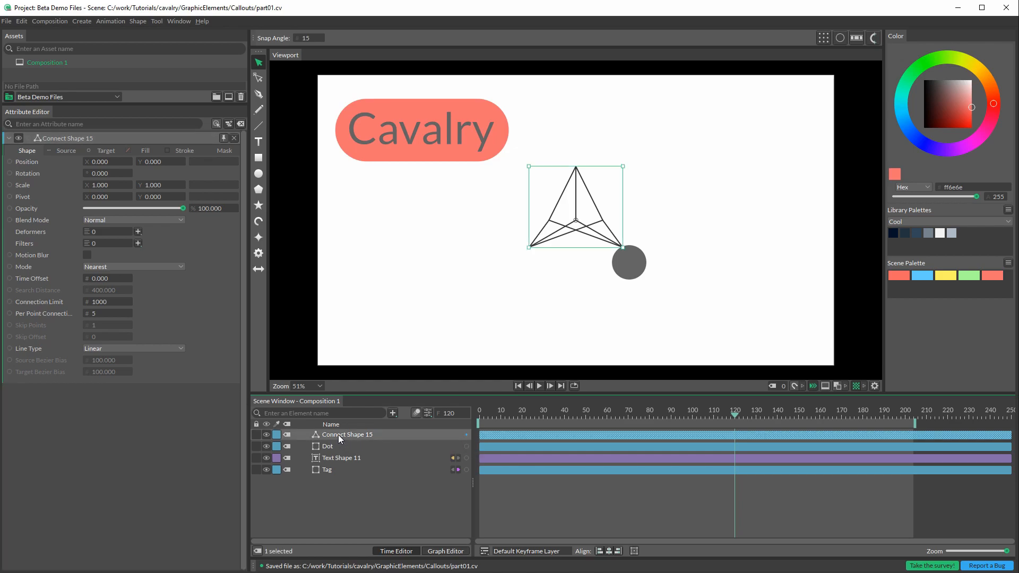
Step: Set both the source and target distributions of the Connect Shape to Sub-Mesh
left_click(63, 151)
left_click(120, 162)
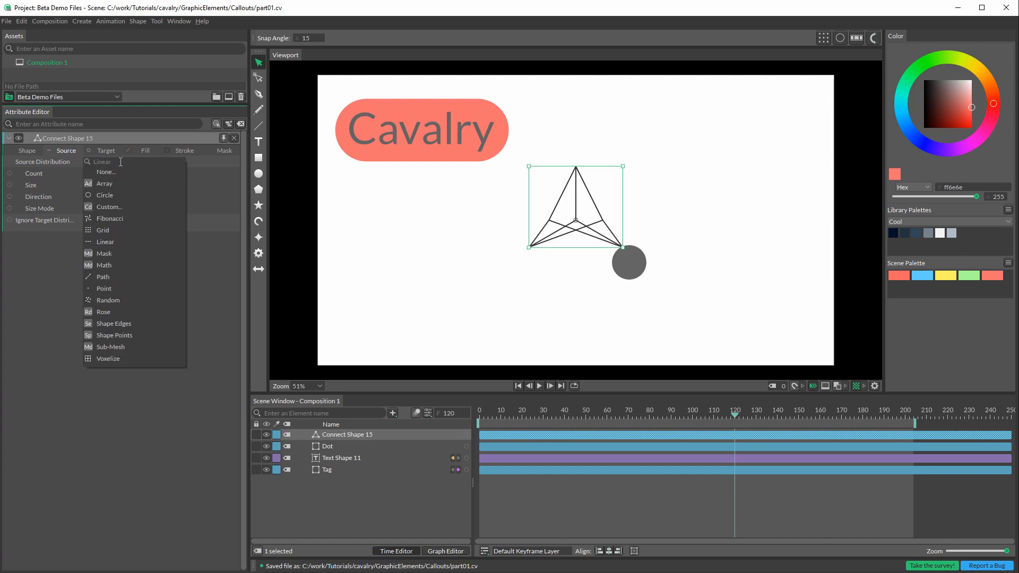
left_click(111, 348)
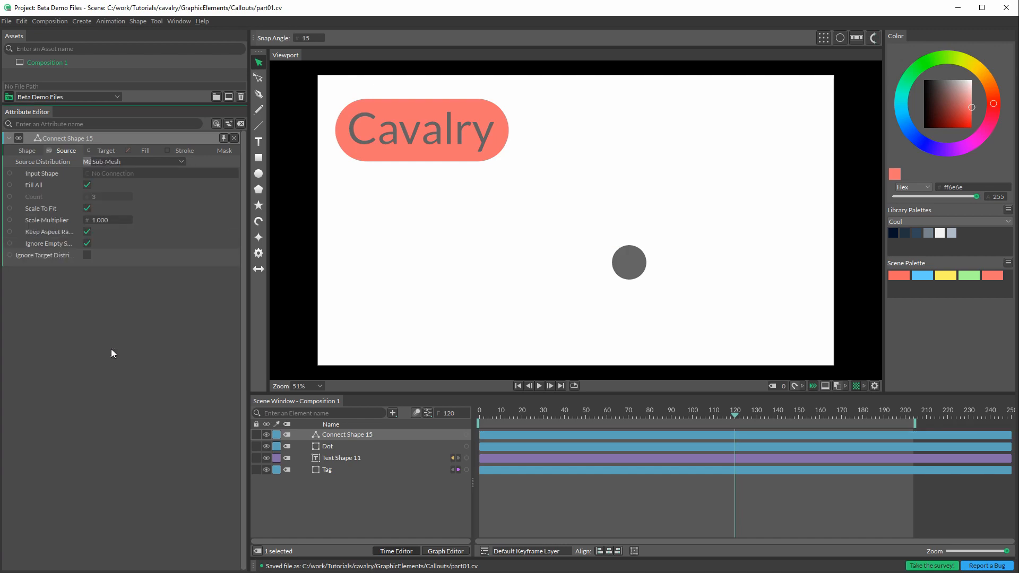
left_click(104, 151)
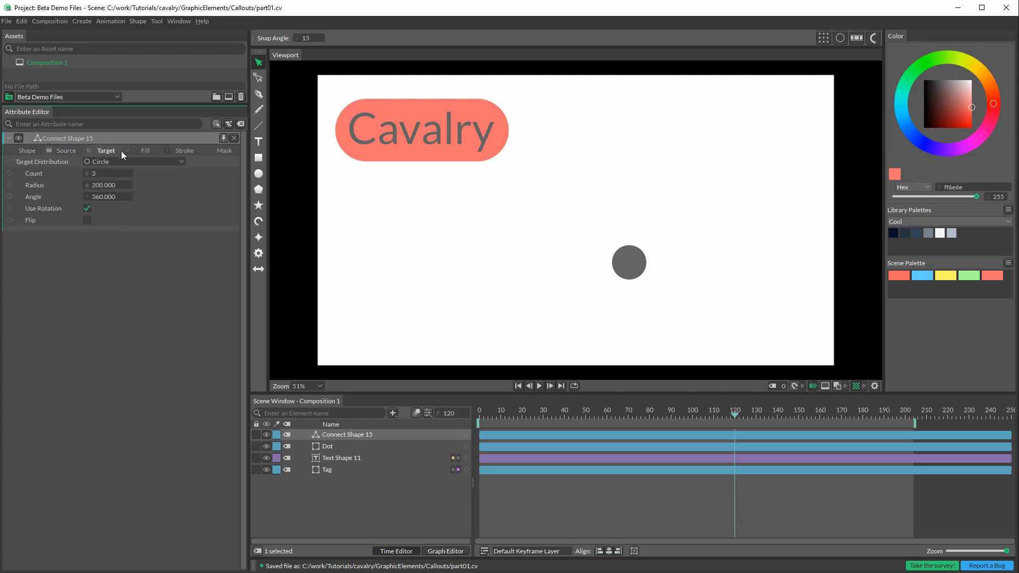
left_click(119, 162)
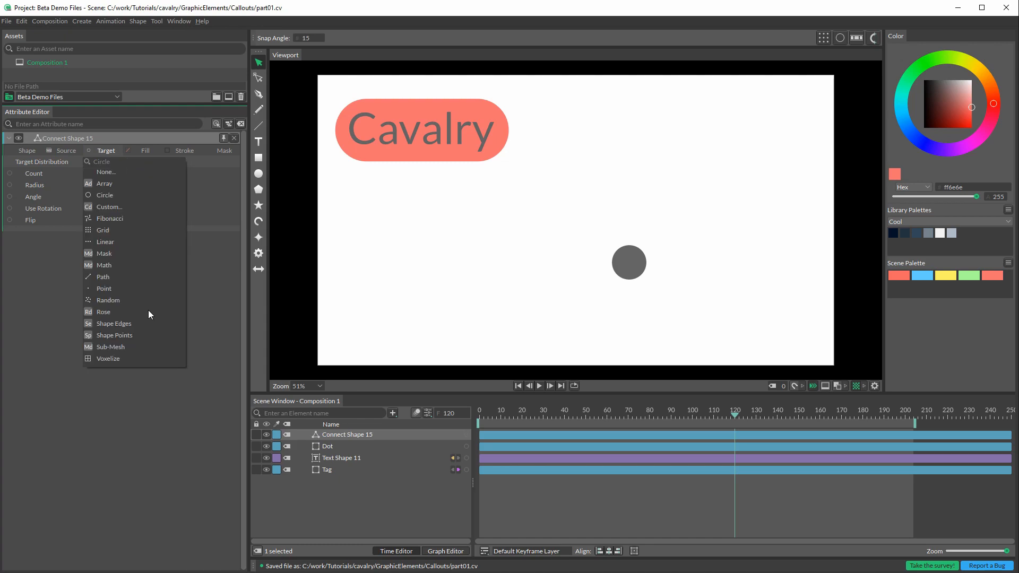
left_click(110, 347)
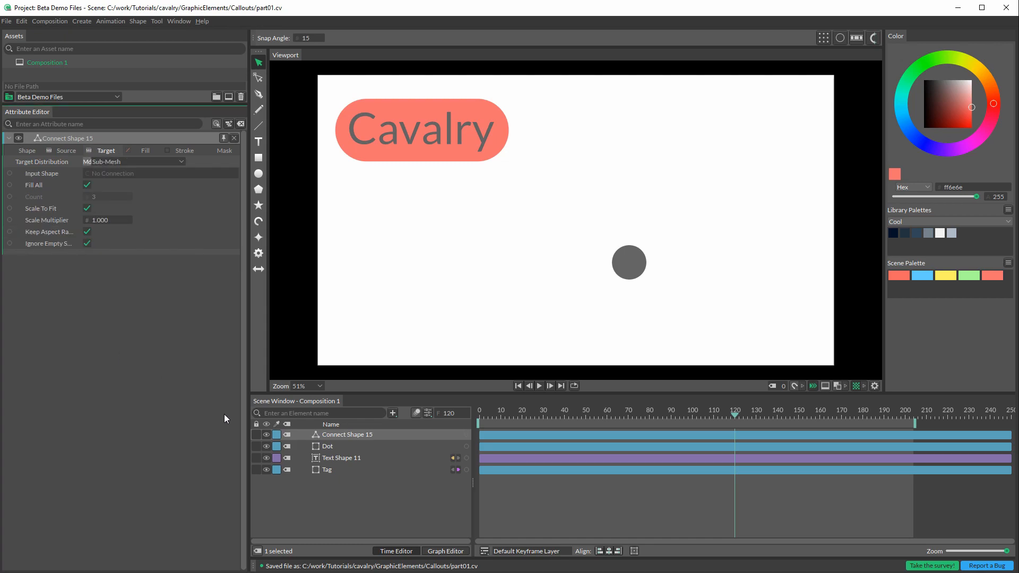
Step: Connect Tag as the source's input shape and Dot as the target's input shape of the Connect Shape
left_click(348, 508)
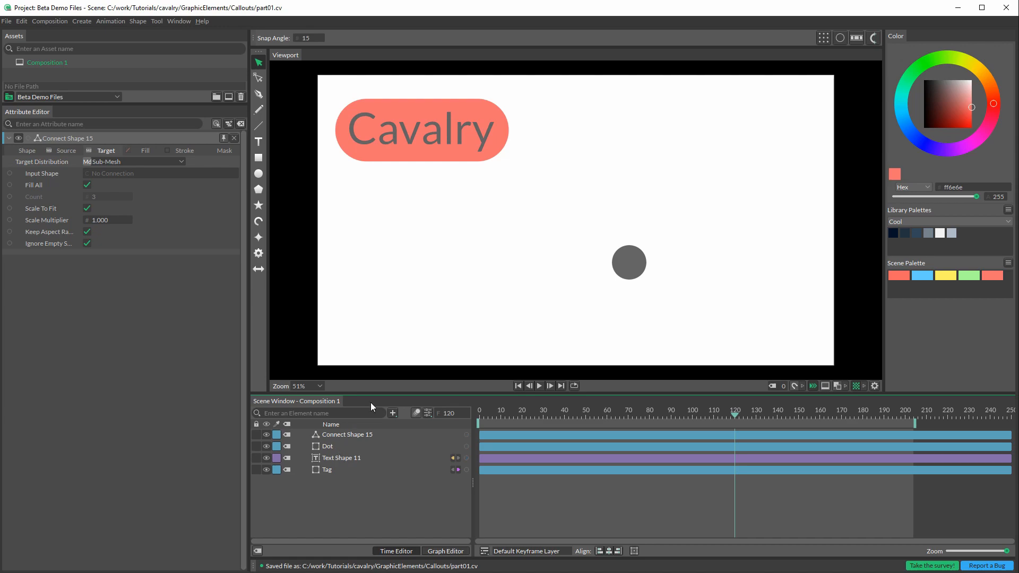
left_click(492, 153)
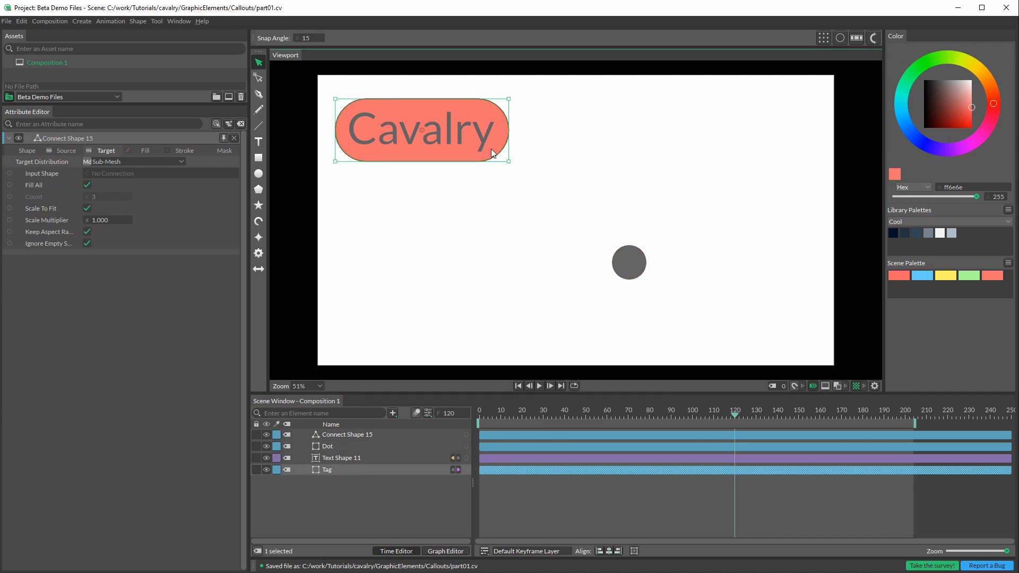
left_click(65, 151)
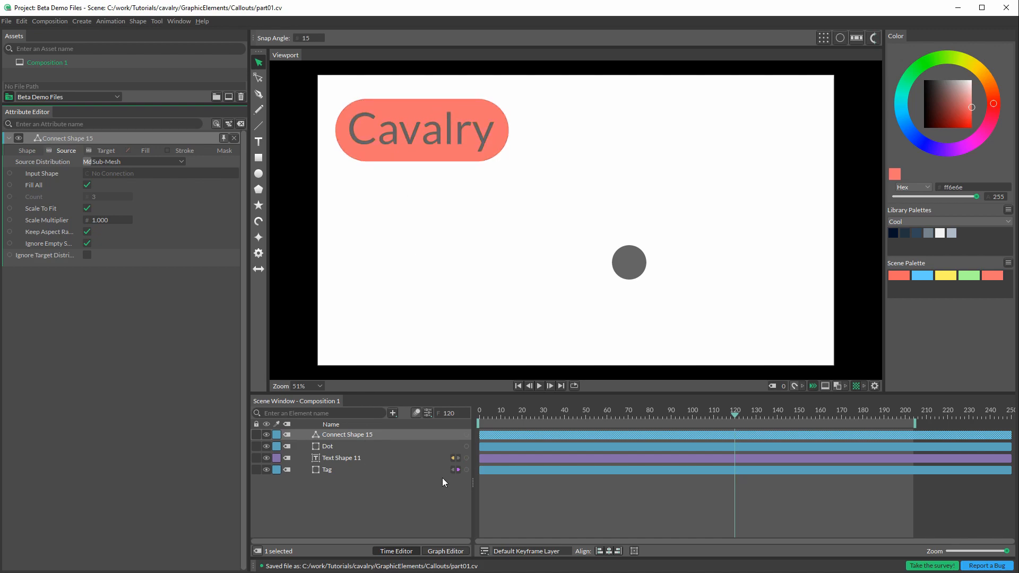
left_click_drag(465, 472, 104, 173)
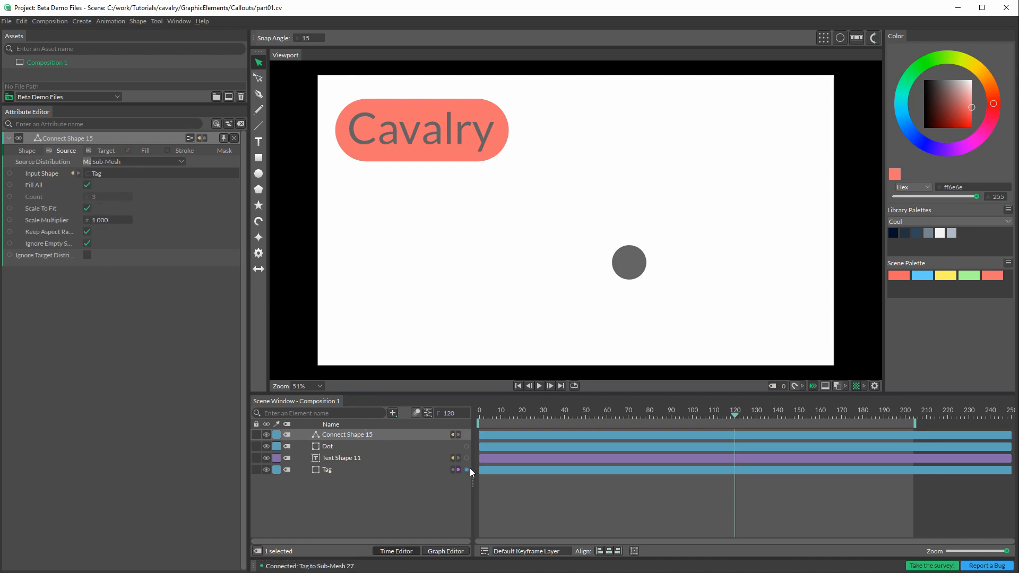
left_click(106, 151)
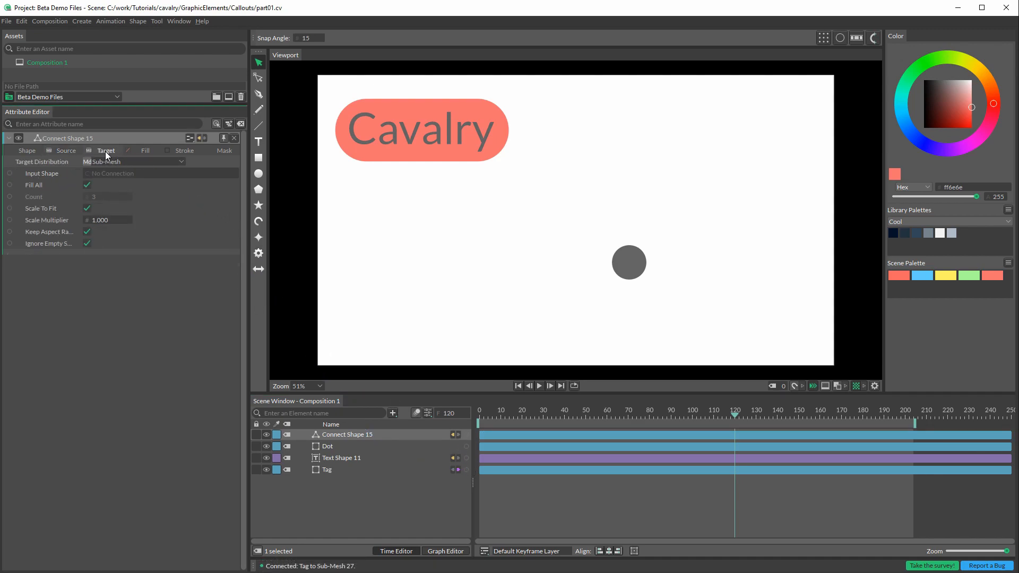
left_click_drag(467, 447, 129, 175)
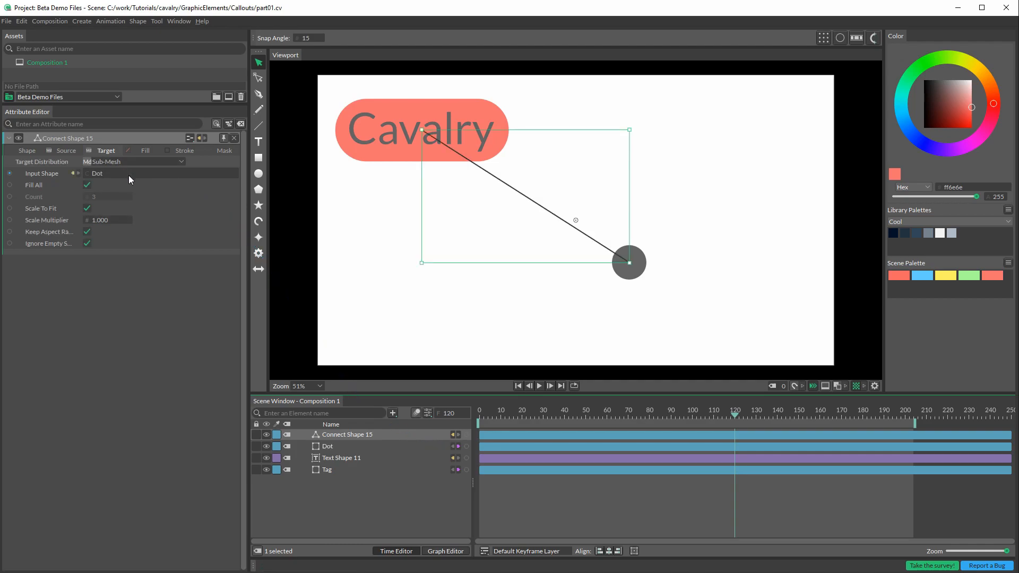
left_click(405, 333)
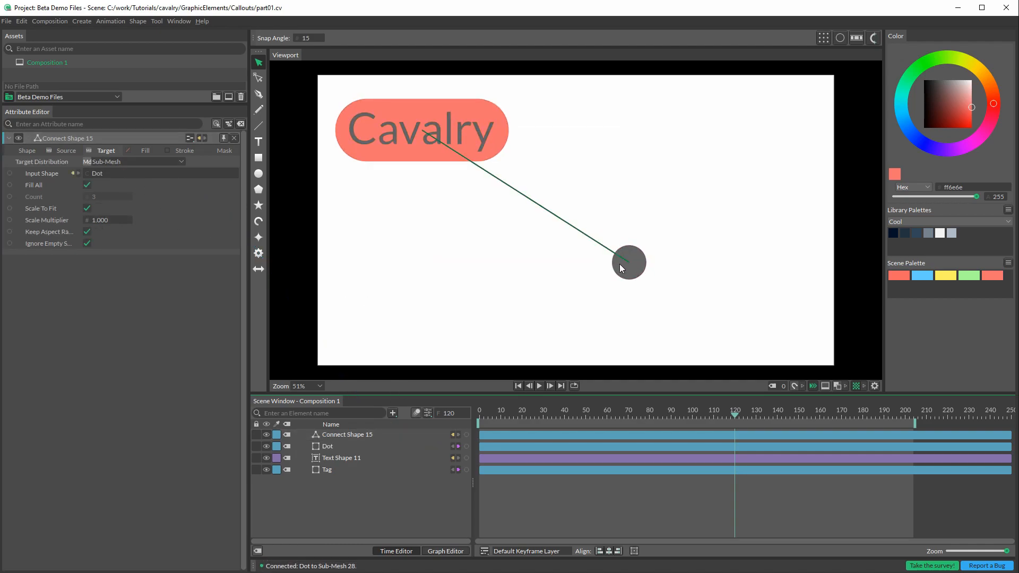
Step: Reorder the Connect Shape layer beneath Tag so the line sits behind the other shapes
left_click(346, 435)
left_click_drag(352, 435, 355, 483)
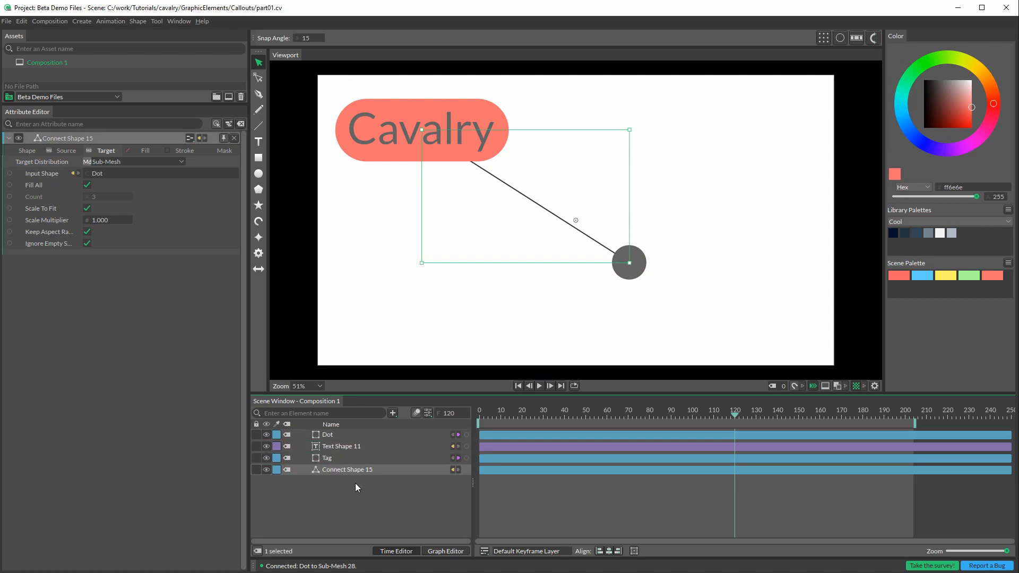
left_click(362, 495)
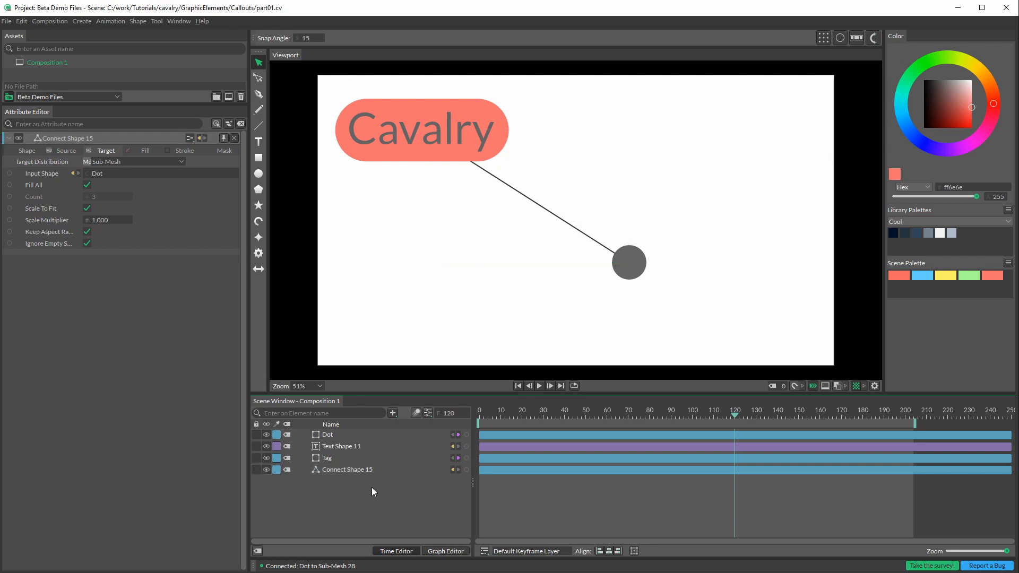
Step: Try moving the Tag rectangle on its own in the viewport and undo the move
left_click(340, 446)
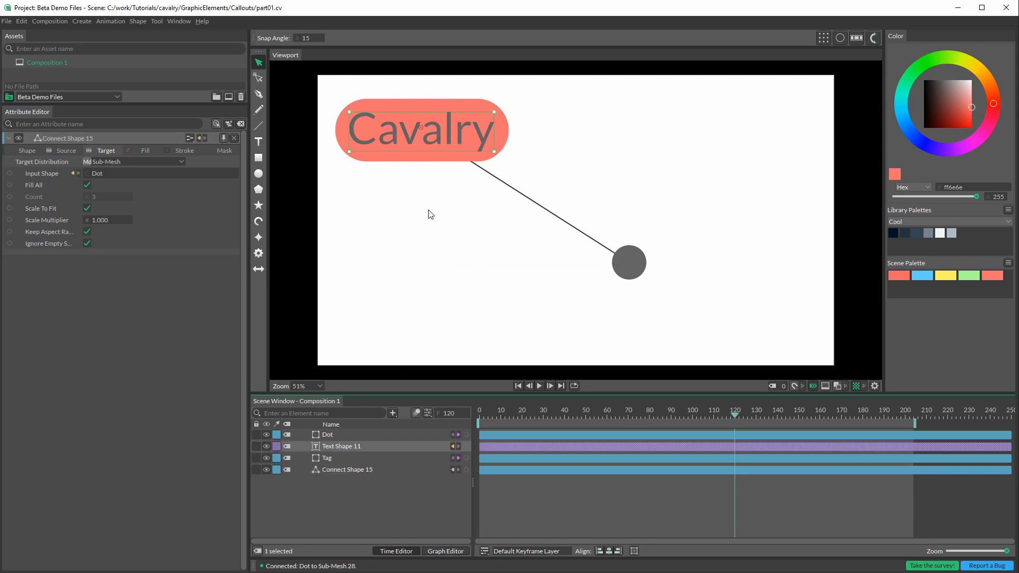
left_click_drag(504, 126, 451, 128)
key("ctrl+z")
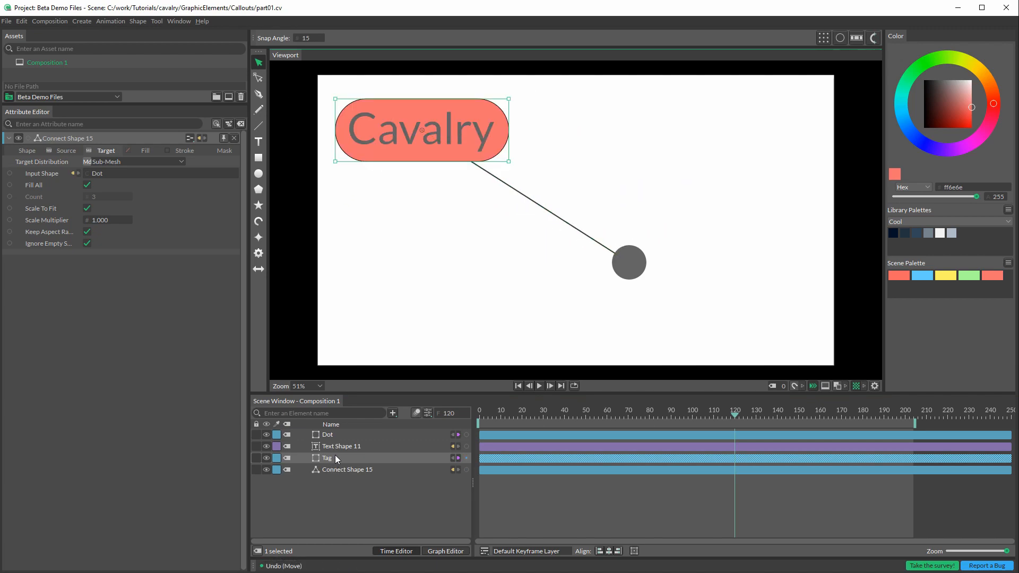
Step: Parent the Cavalry text layer under the Tag layer
left_click(340, 447)
left_click(340, 447)
left_click_drag(336, 448, 329, 457)
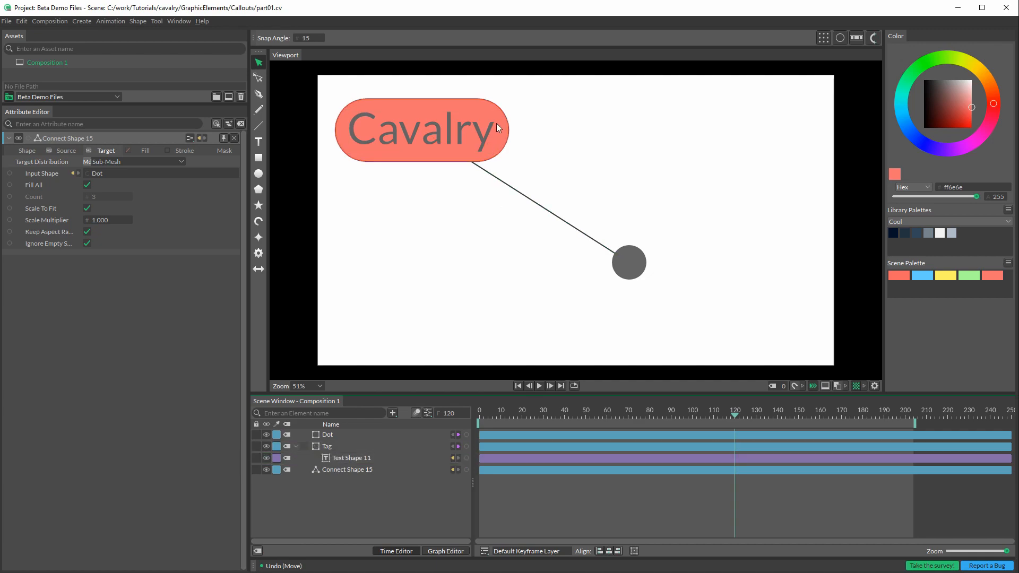
Step: Move the Tag and its child text toward the canvas center, undoing the accidental text offset
left_click_drag(496, 114, 559, 196)
left_click(559, 178)
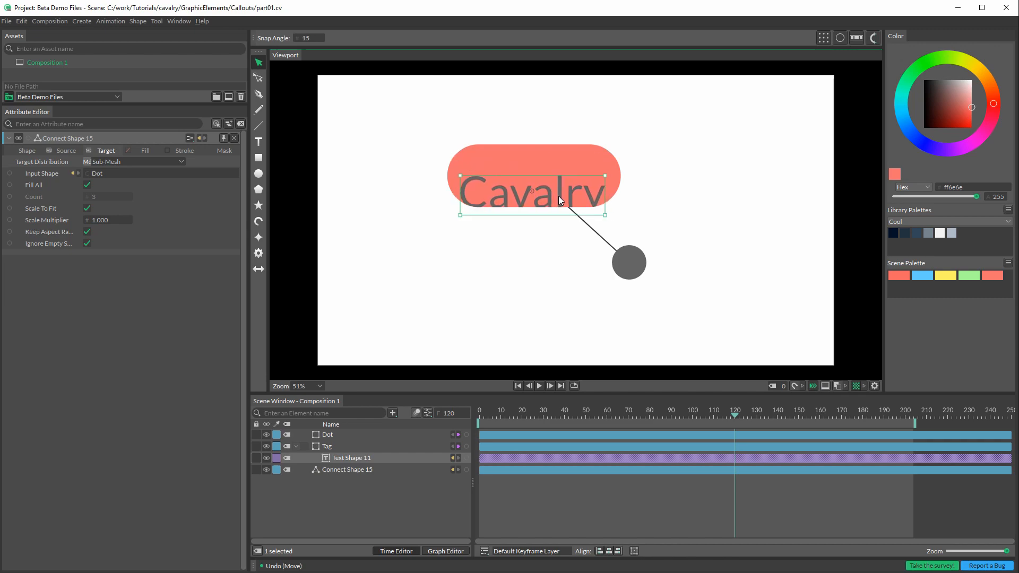
left_click_drag(593, 158, 578, 136)
key("ctrl+z")
Step: Move the Dot to the lower-right area of the canvas and undo the surplus moves of the Tag
key("ctrl+z")
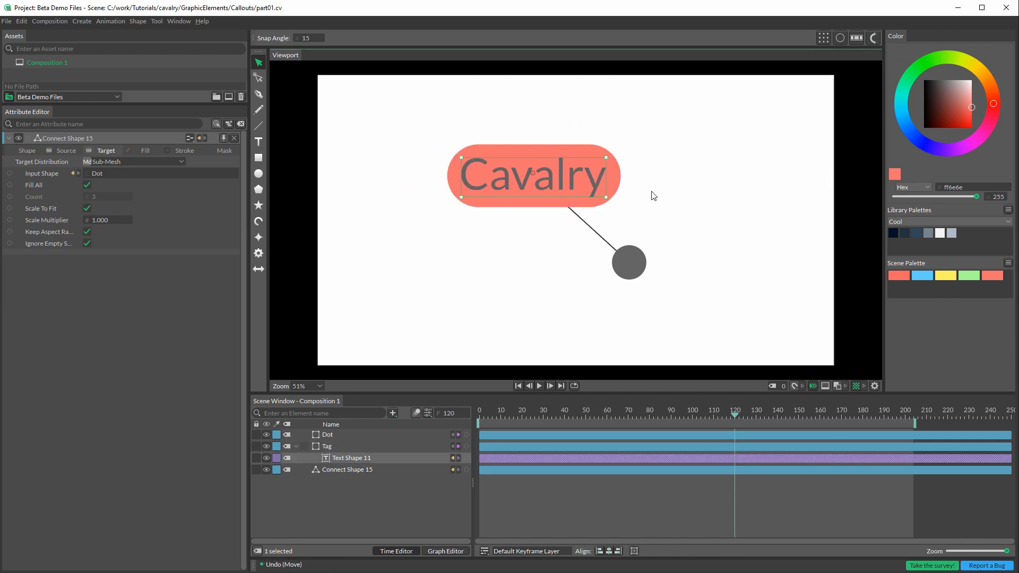
left_click_drag(632, 259, 742, 307)
key("ctrl+z")
key("ctrl+z")
key("ctrl+z")
key("ctrl+z")
key("ctrl+z")
key("ctrl+z")
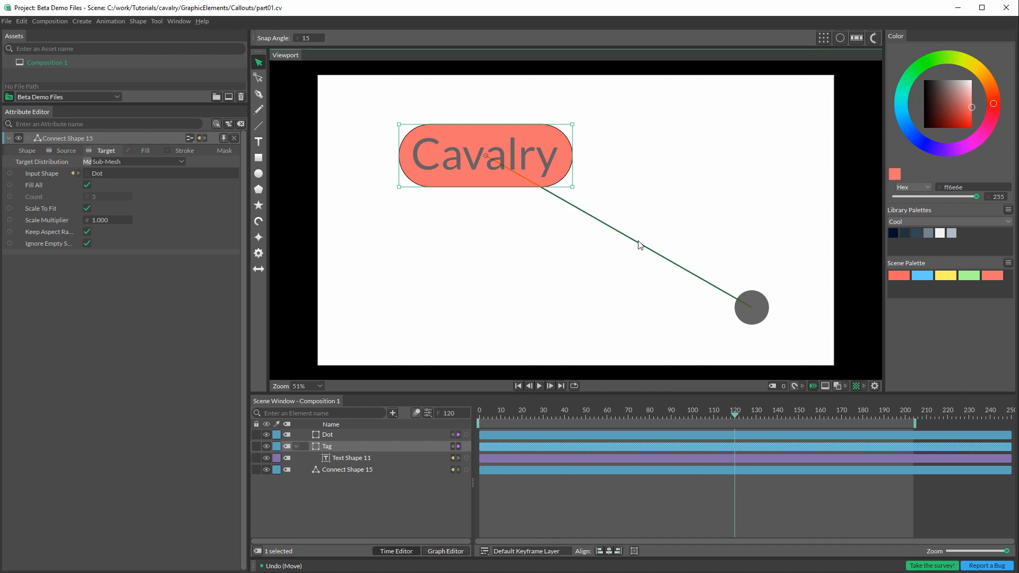
Step: Collapse the Tag layer's children and set the Connect Shape's stroke width to 29
left_click(296, 447)
left_click(334, 459)
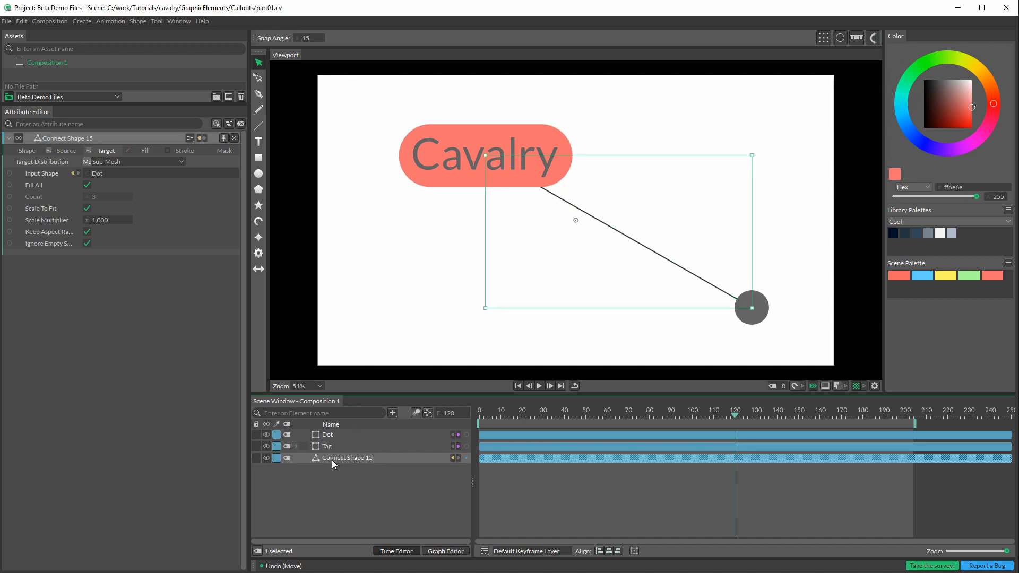
double_click(336, 459)
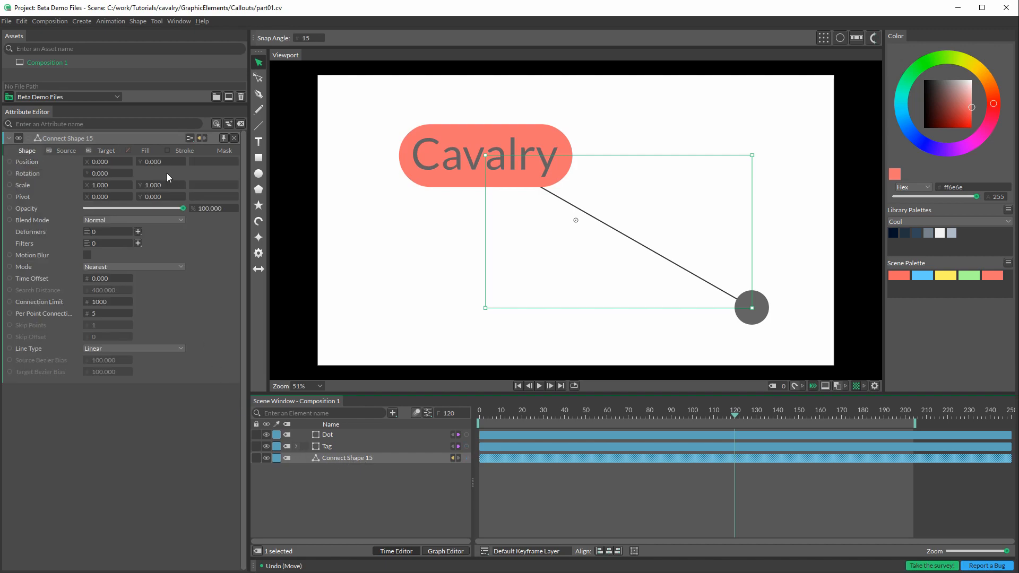
left_click(181, 150)
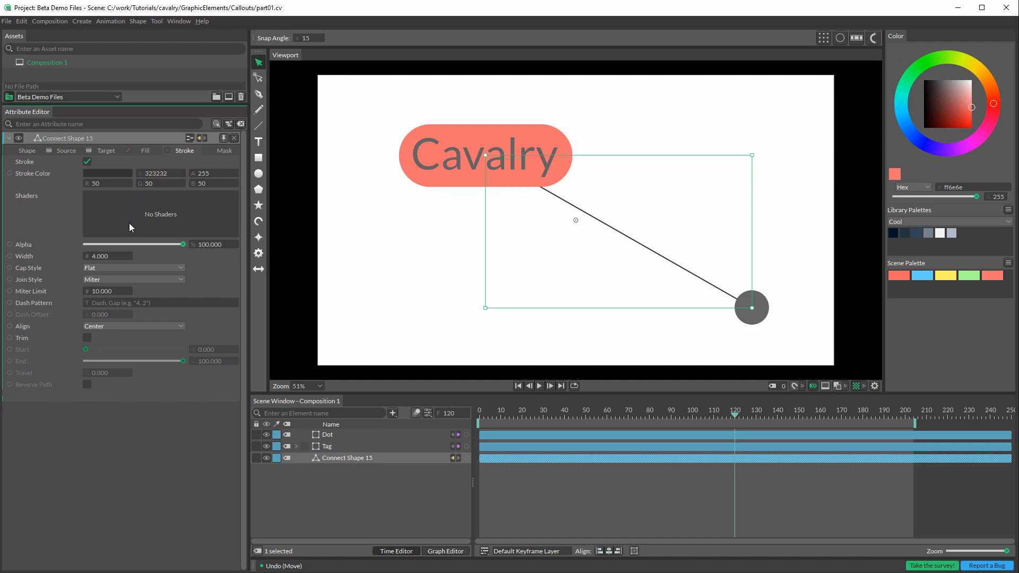
left_click_drag(104, 260, 228, 268)
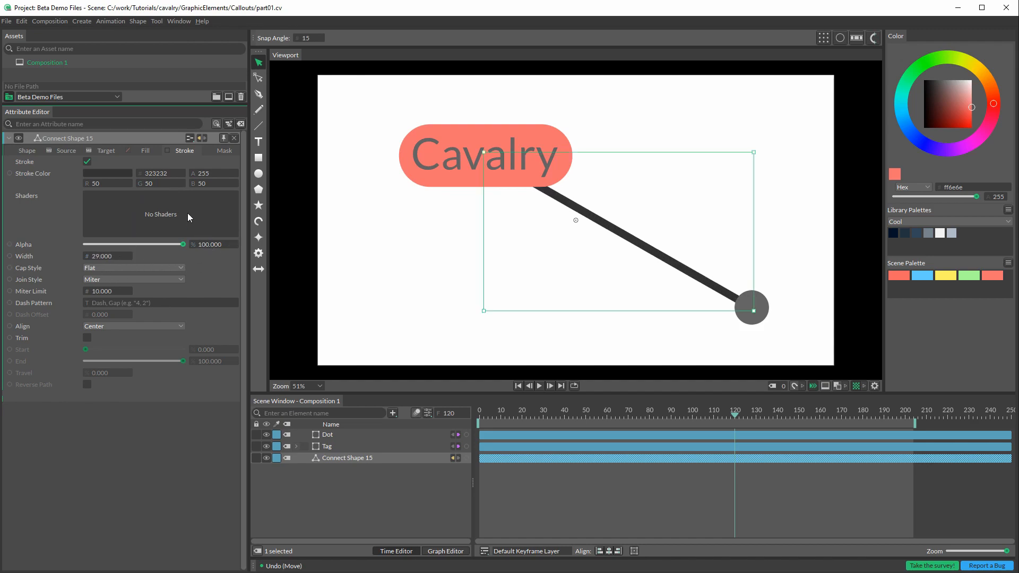
Step: Try scene palette colors on the Connect Shape's stroke and settle on the yellow fff366
left_click(117, 174)
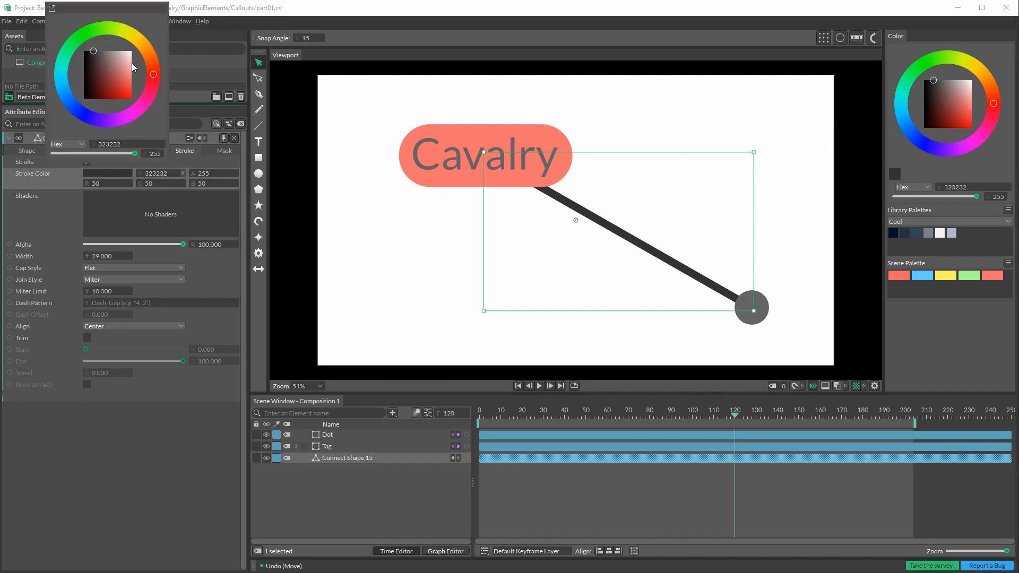
left_click(953, 318)
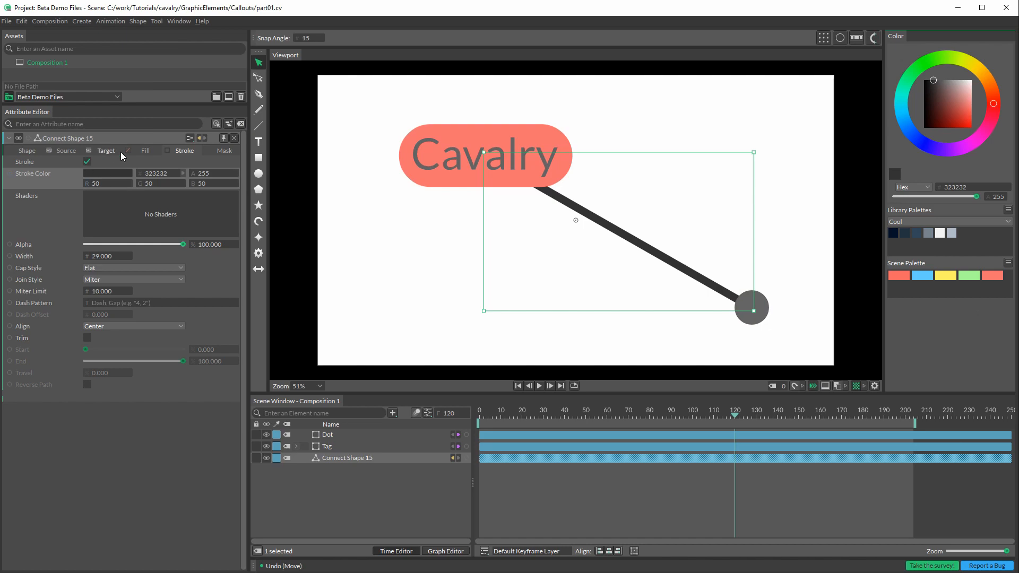
left_click(988, 275)
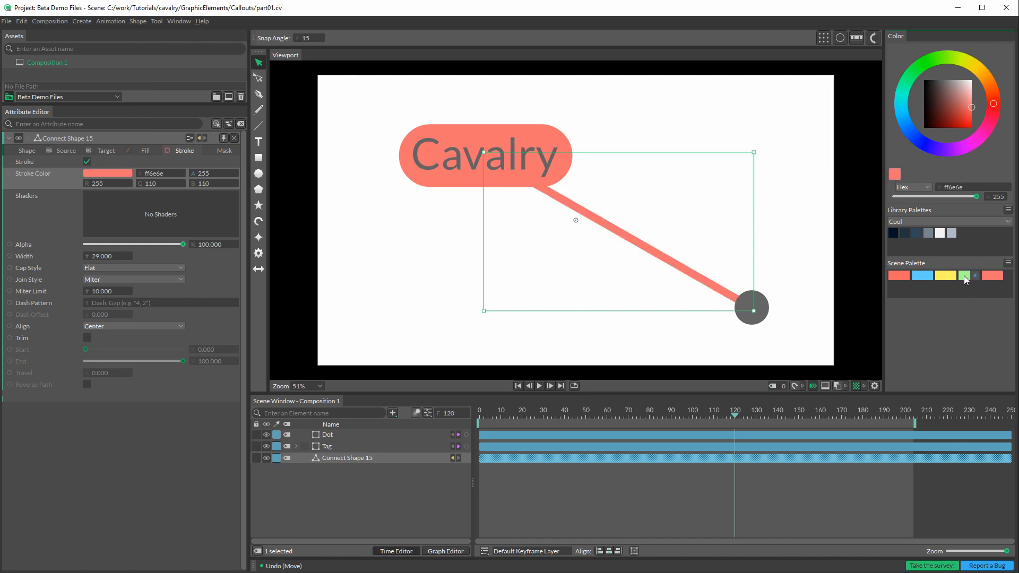
left_click(964, 275)
left_click(942, 276)
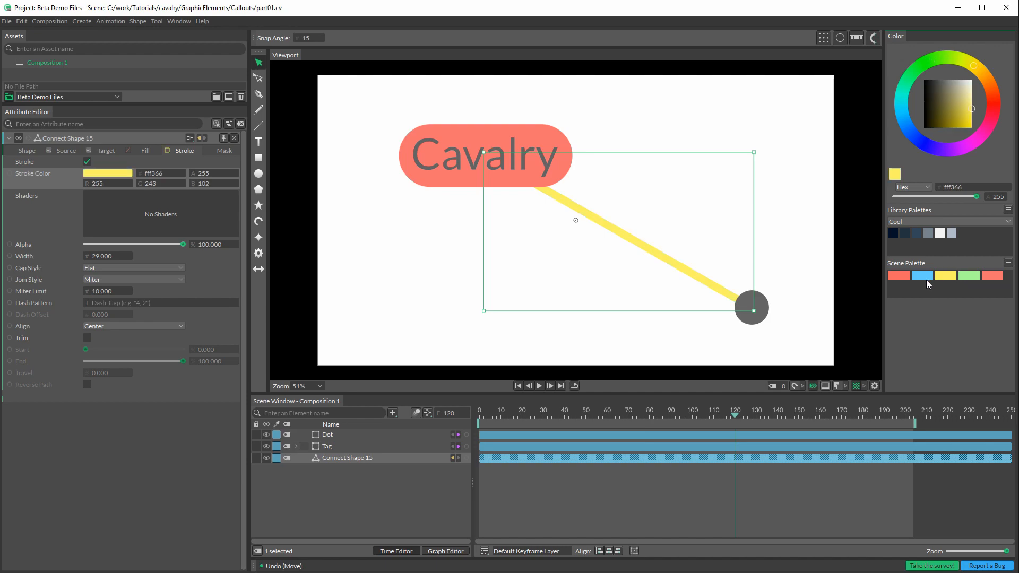
left_click(807, 317)
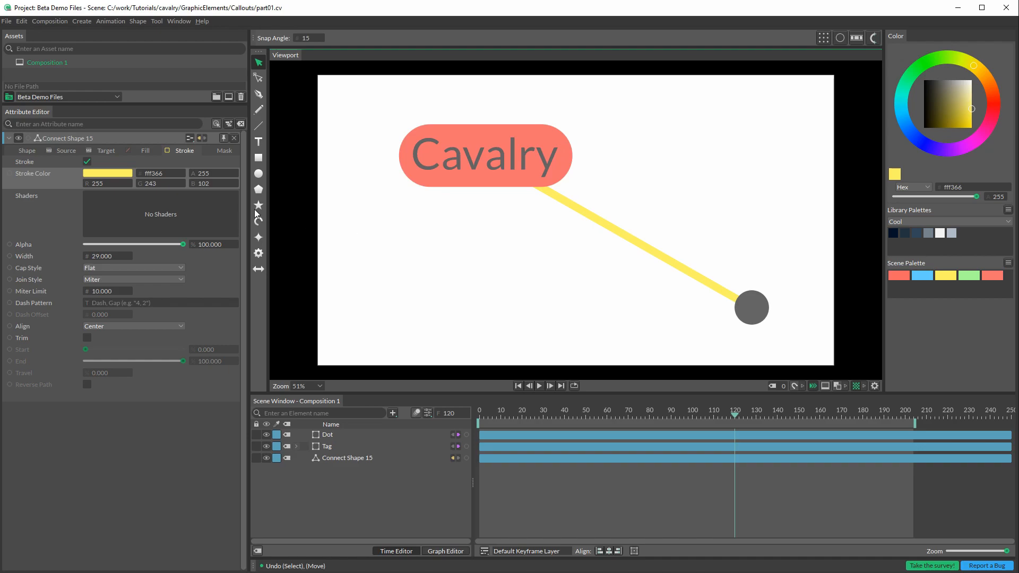
Step: Change the Connect Shape's line type to Bezier
left_click(28, 151)
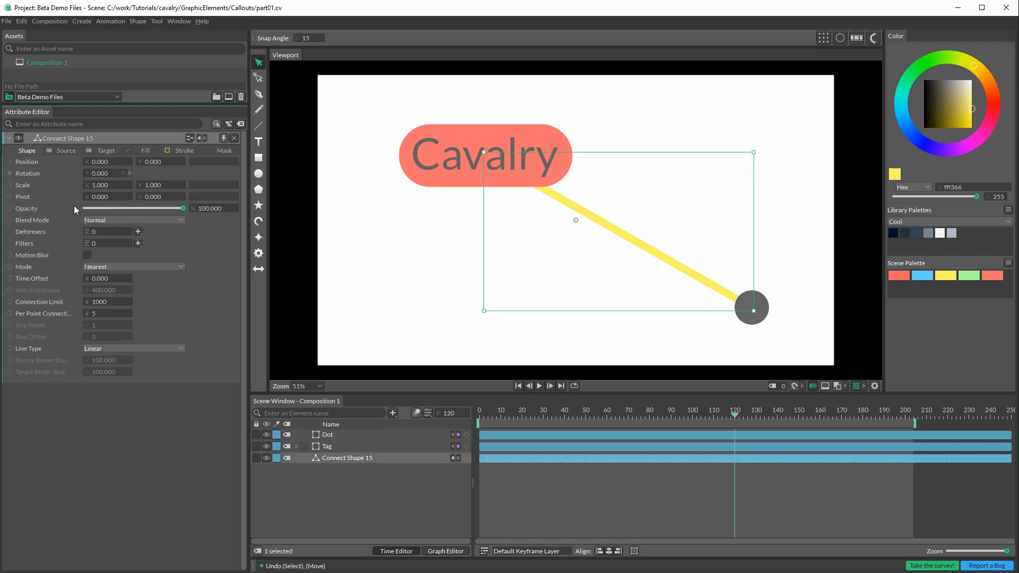
left_click(145, 350)
left_click(154, 359)
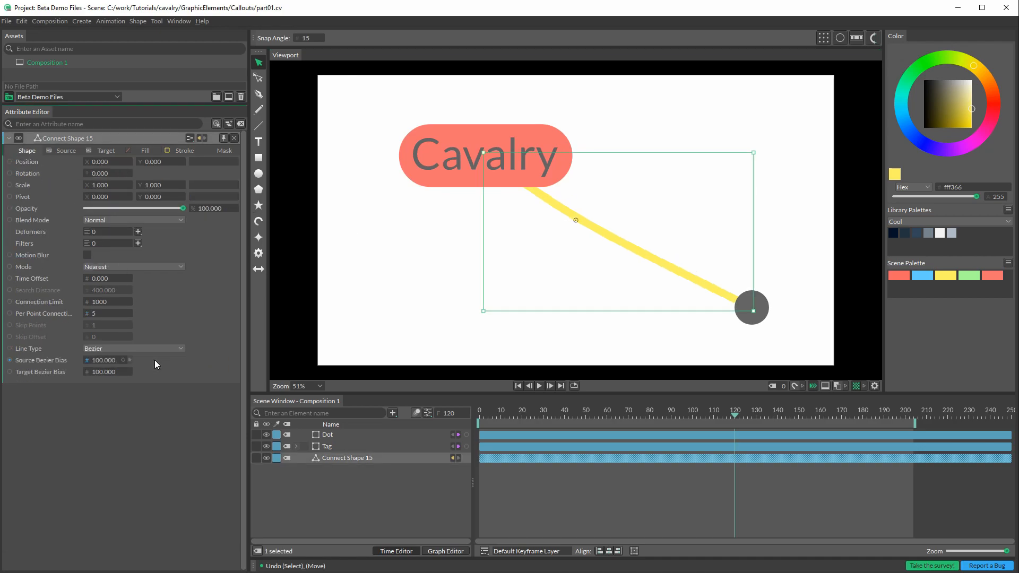
Step: Move the Dot and Tag around the canvas to test the curved connection, ending with Dot at the upper left and Tag beside it
left_click_drag(762, 295, 780, 325)
left_click_drag(563, 142, 727, 142)
left_click_drag(808, 164, 766, 131)
left_click_drag(776, 325, 580, 104)
left_click_drag(710, 121, 760, 131)
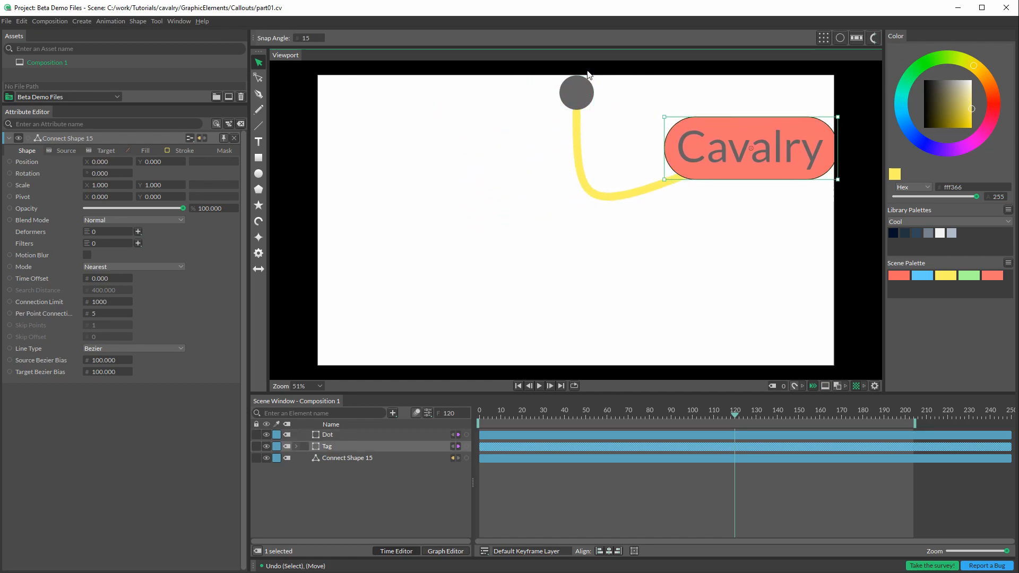
left_click_drag(584, 96, 676, 118)
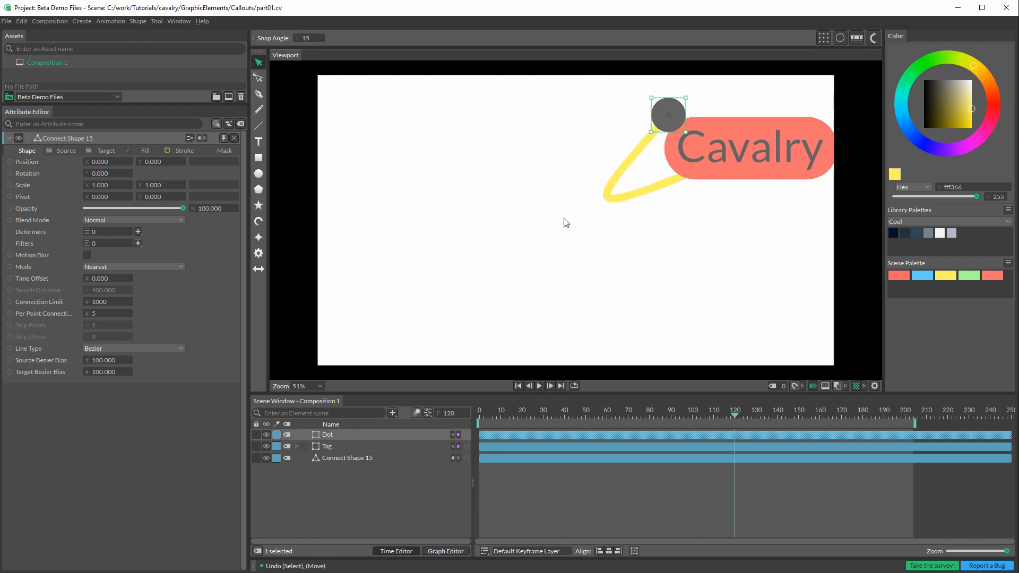
left_click_drag(744, 154, 464, 244)
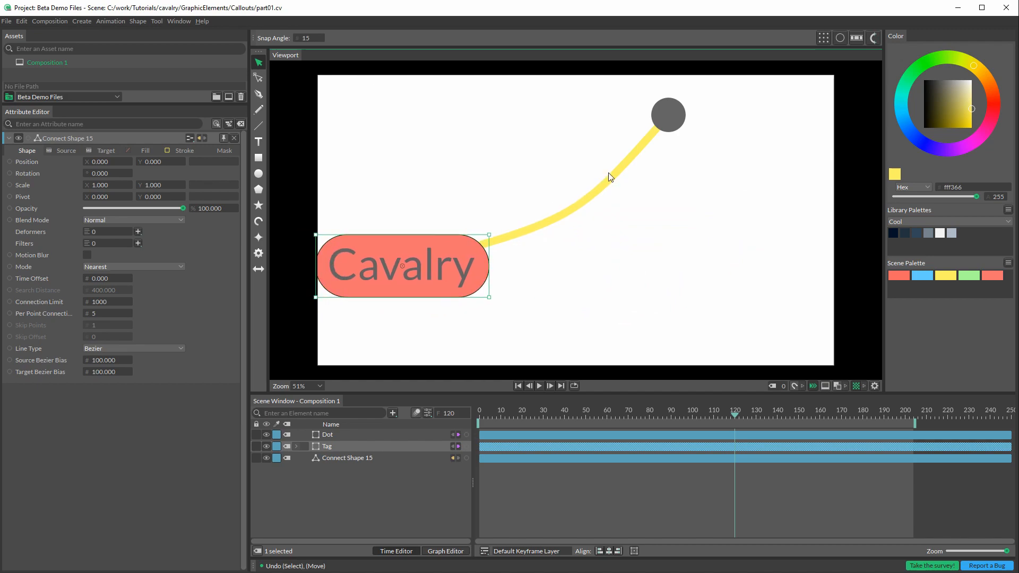
left_click_drag(680, 119, 372, 120)
left_click_drag(456, 241, 575, 86)
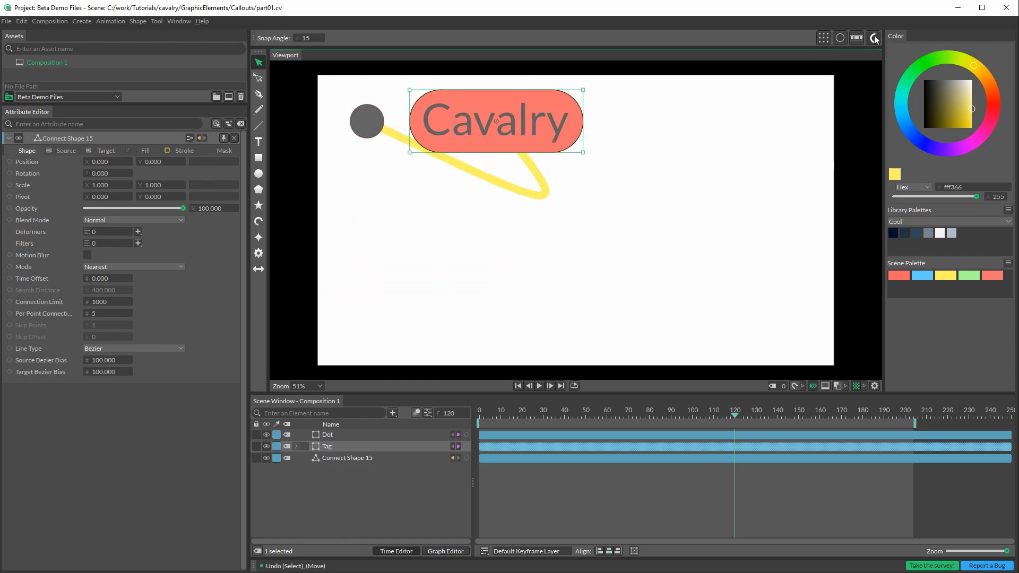
Step: Move the Dot to a position below the Tag, near the lower edge of the canvas
left_click_drag(355, 119, 581, 338)
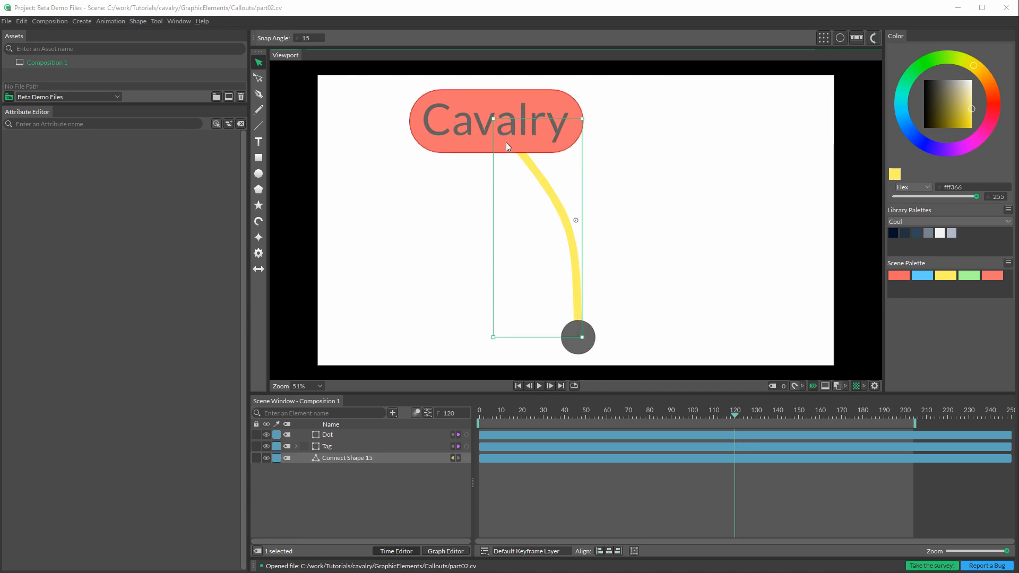
left_click(38, 123)
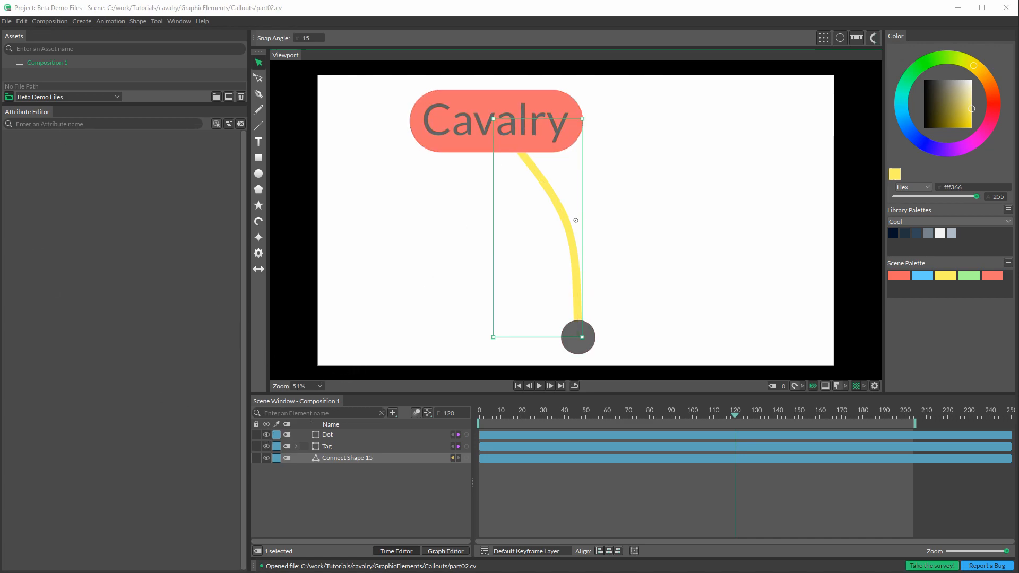
Step: Set both the source distribution and the target distribution of the Connect Shape to Path
left_click(341, 459)
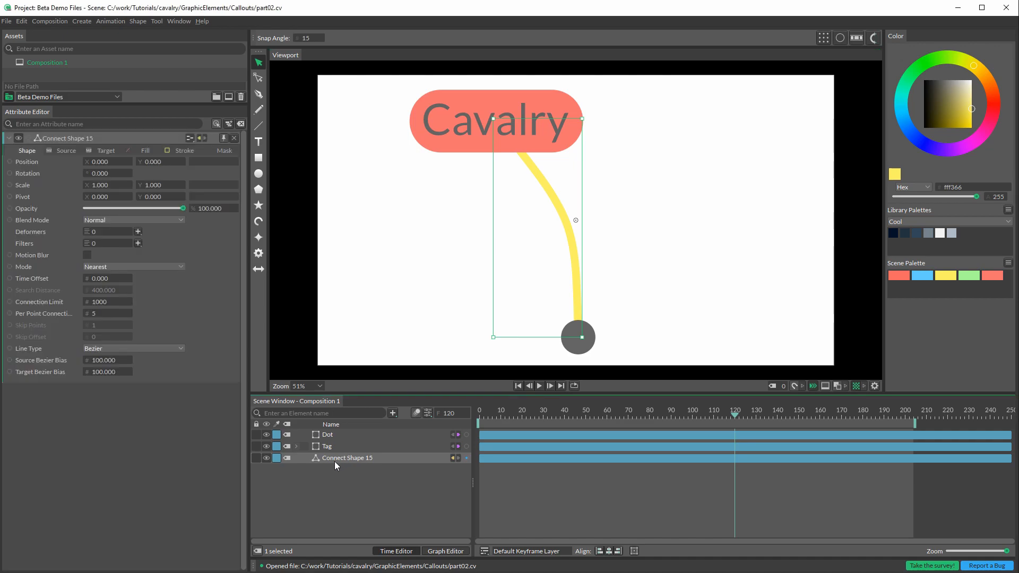
left_click(65, 150)
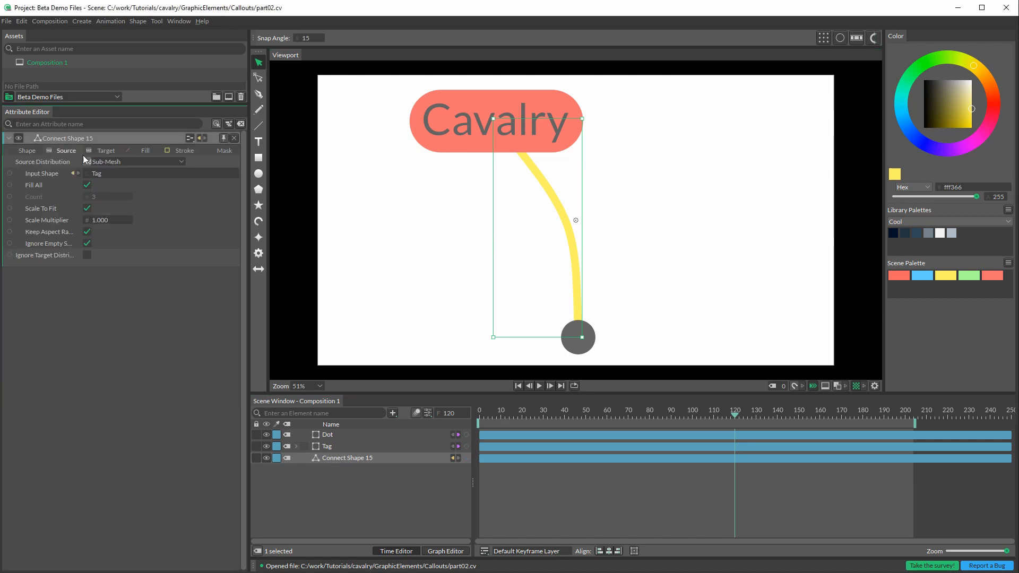
left_click(182, 162)
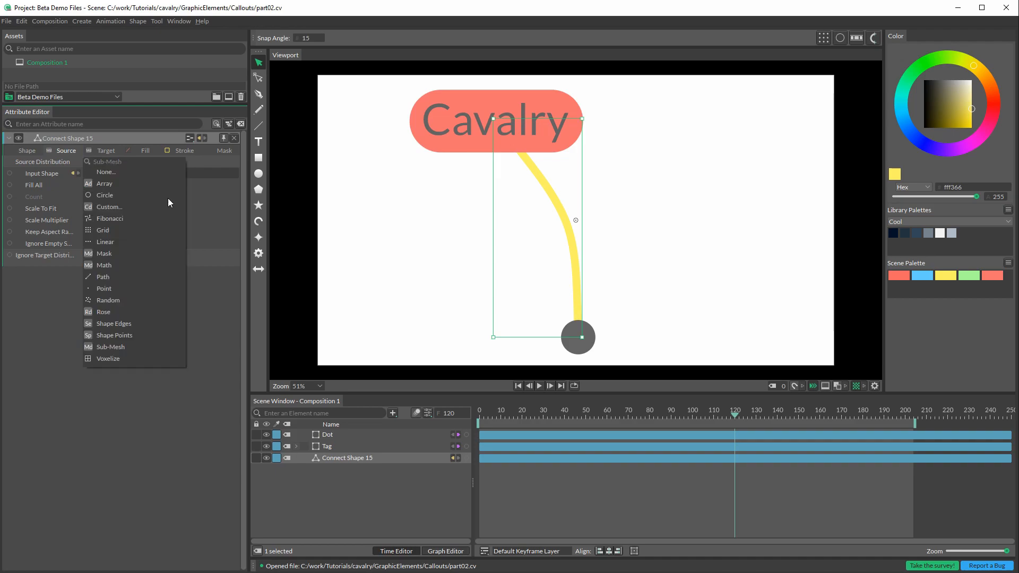
left_click(106, 276)
left_click(104, 152)
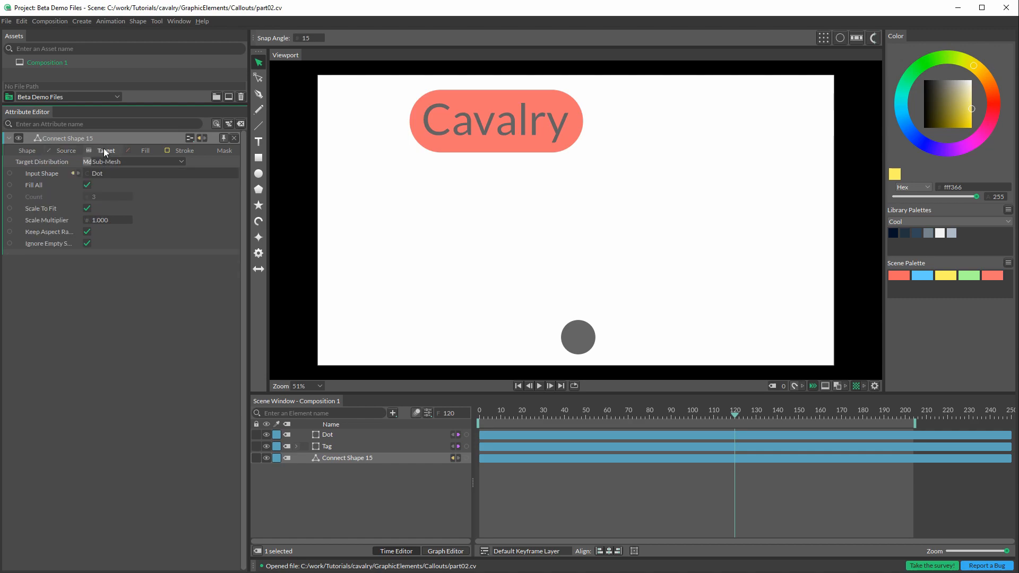
left_click(136, 162)
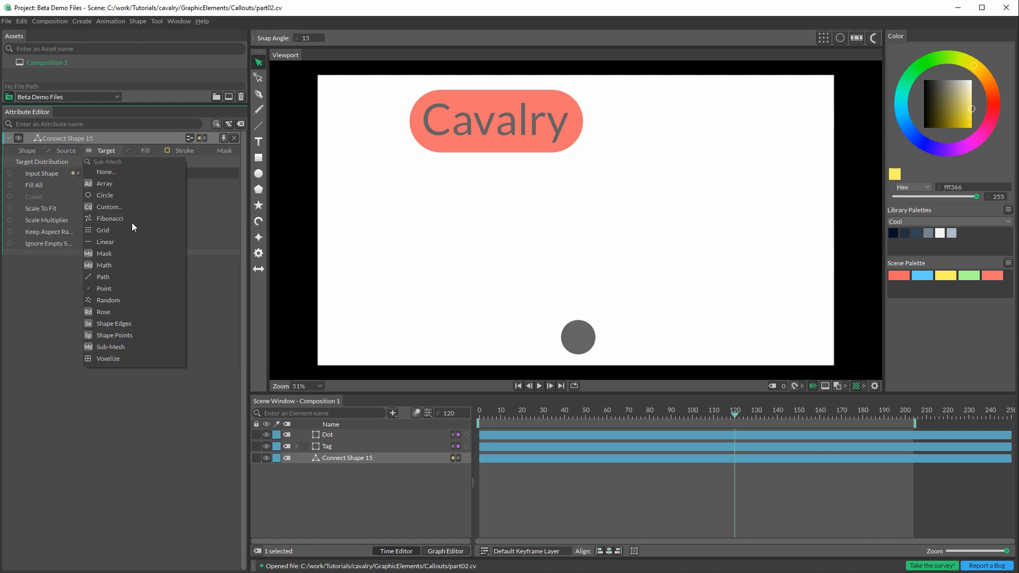
left_click(104, 280)
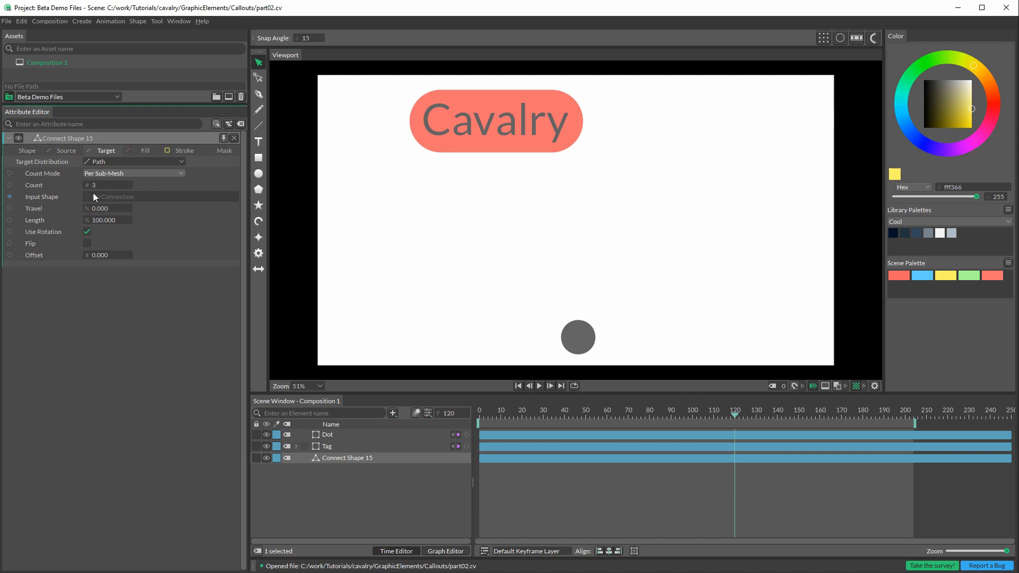
Step: Connect the Tag as input shape of the Connect Shape's source path and the Dot as input shape of its target path
left_click(59, 151)
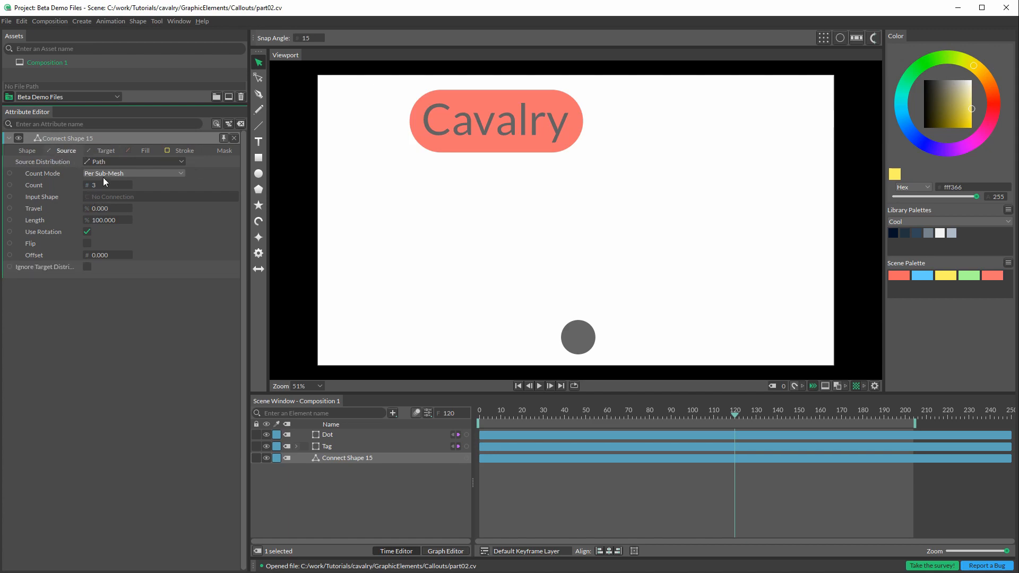
left_click_drag(466, 448, 118, 194)
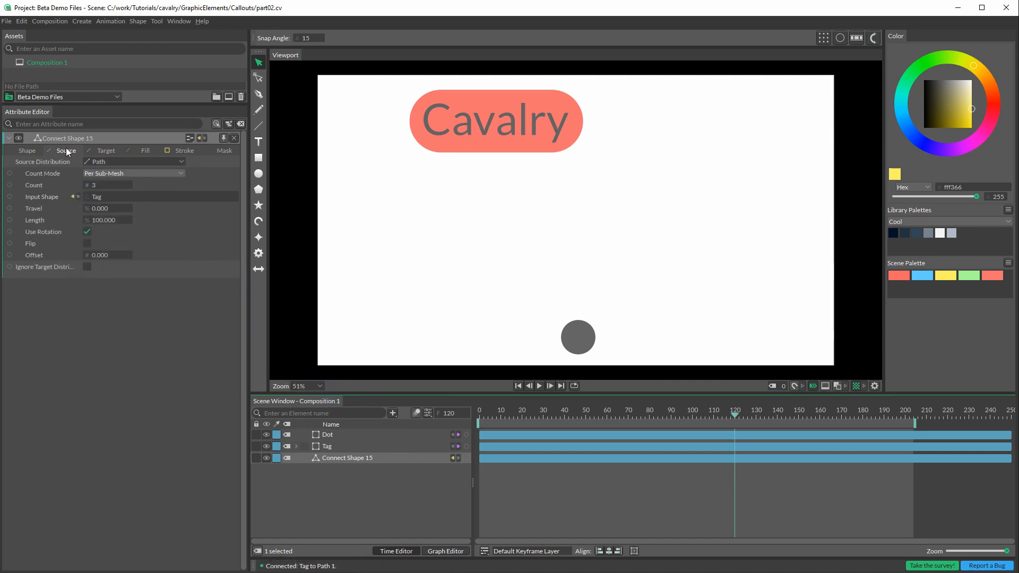
left_click(102, 149)
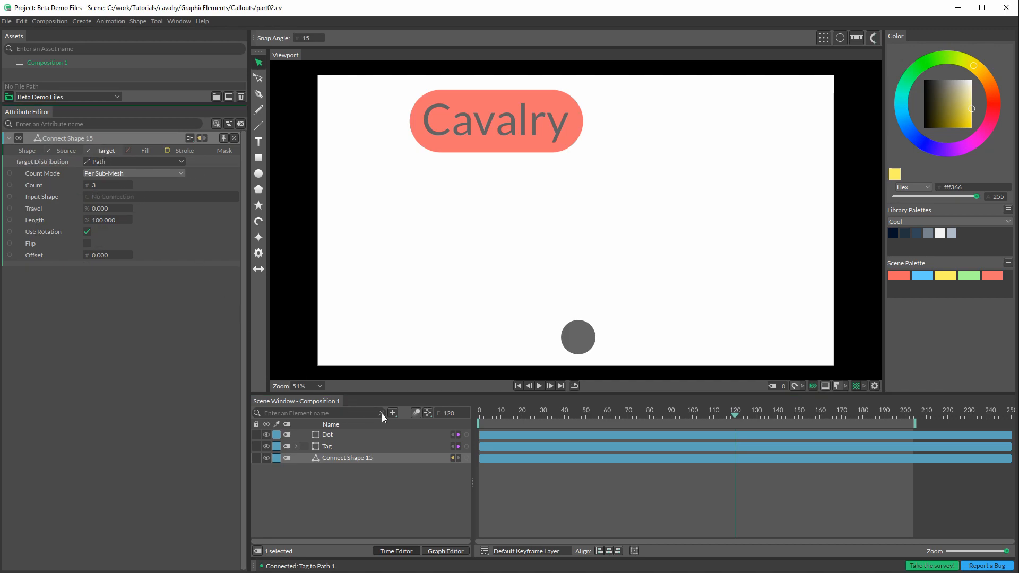
mouse_move(466, 435)
left_mouse_down()
mouse_move(117, 214)
mouse_move(112, 197)
left_mouse_up()
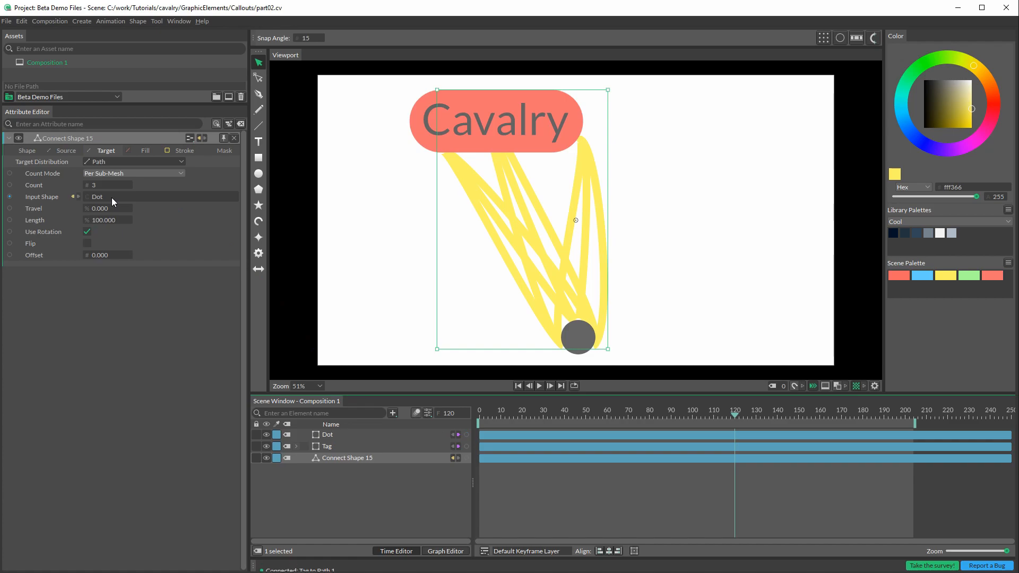
Step: Shift the Dot slightly to the right to test the connections and set the Connect Shape's stroke width to 6.3
left_click(604, 331)
mouse_move(579, 333)
left_mouse_down()
mouse_move(725, 275)
mouse_move(712, 159)
mouse_move(410, 271)
mouse_move(649, 314)
mouse_move(630, 282)
left_mouse_up()
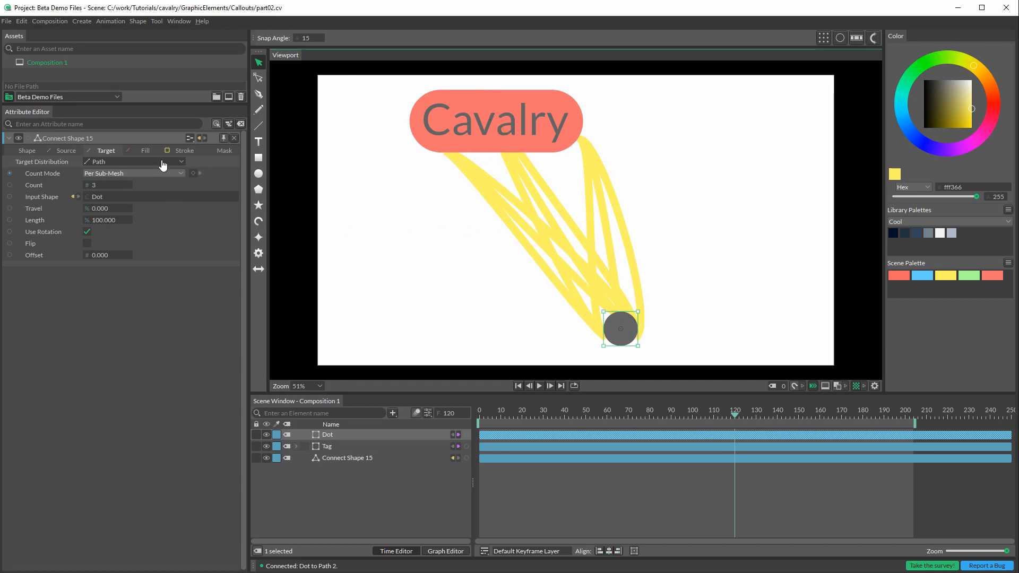
left_click(177, 150)
left_click_drag(101, 256, 13, 257)
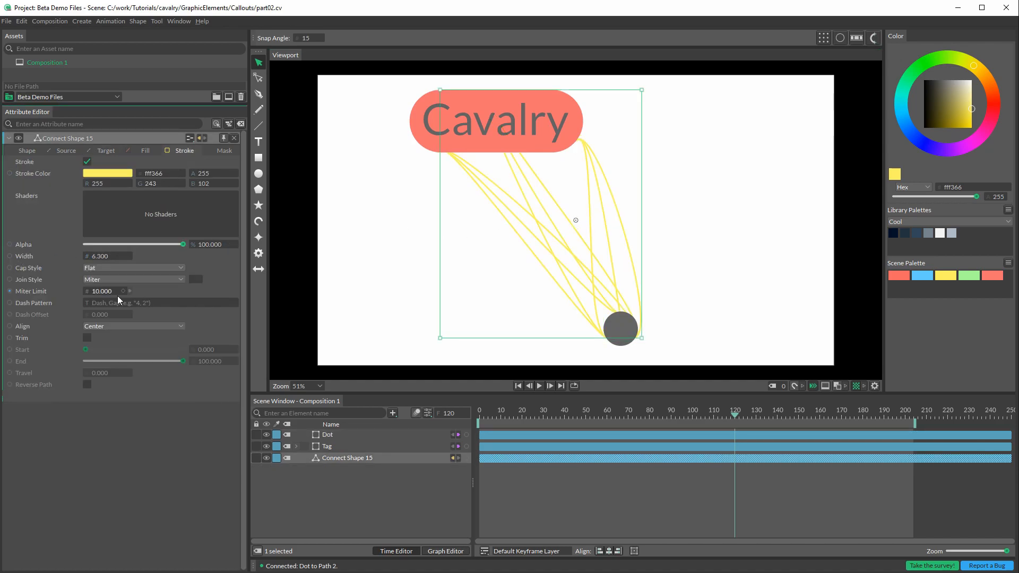
Step: Set the Connect Shape's source path travel to 364 and its length to 31.6
left_click(70, 151)
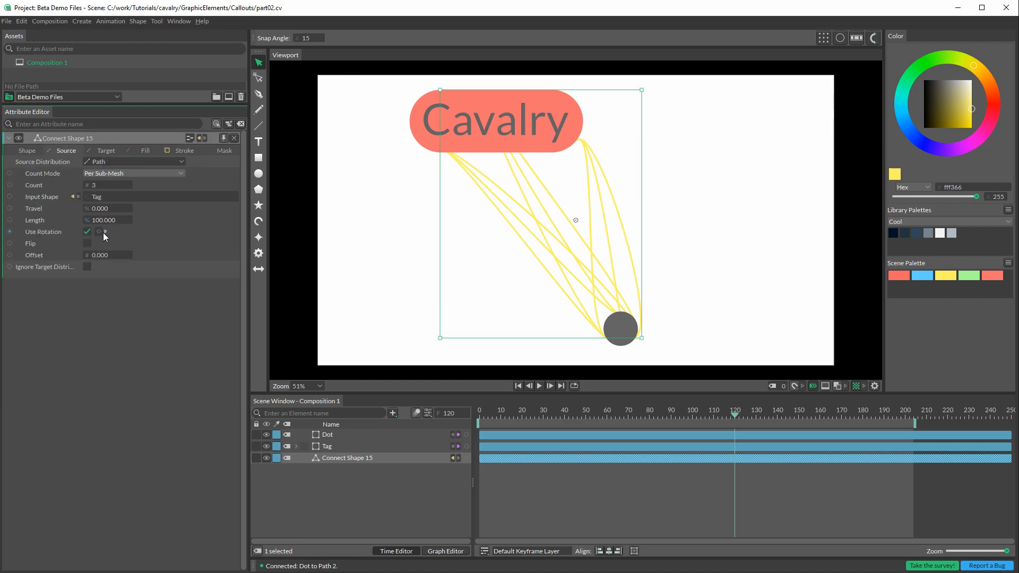
left_click_drag(98, 210, 160, 213)
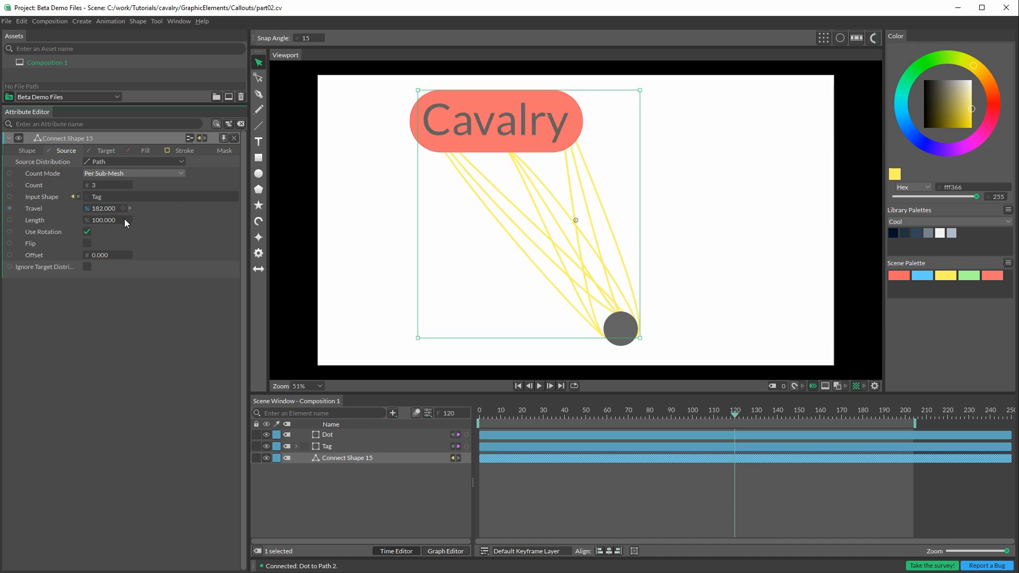
left_click_drag(105, 223, 216, 219)
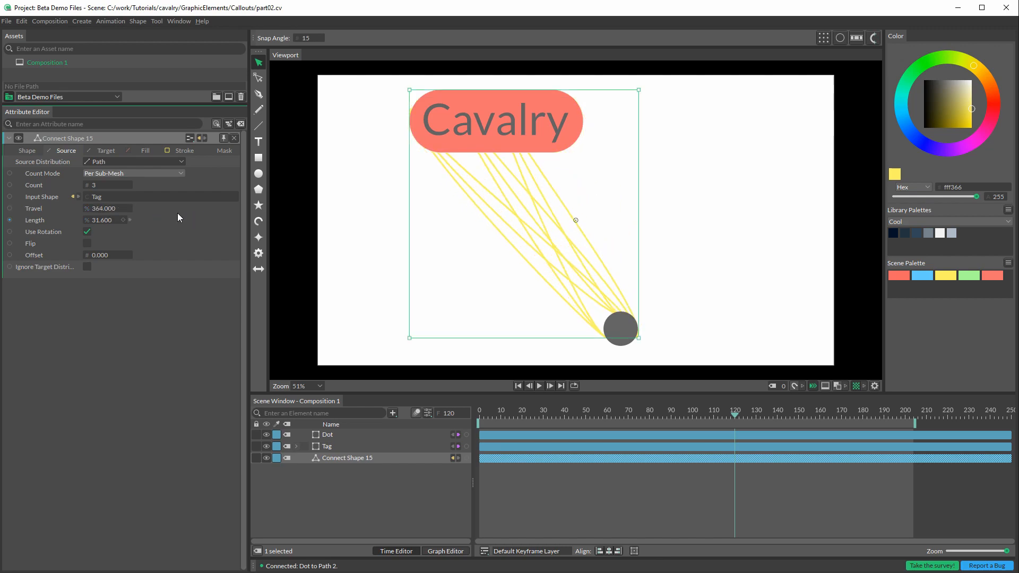
left_click(102, 151)
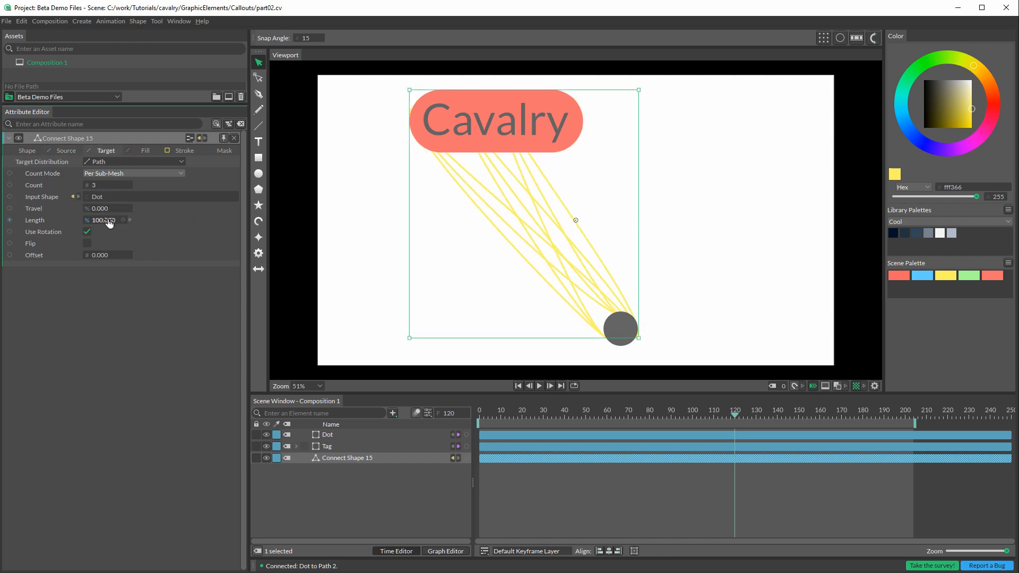
left_click(66, 150)
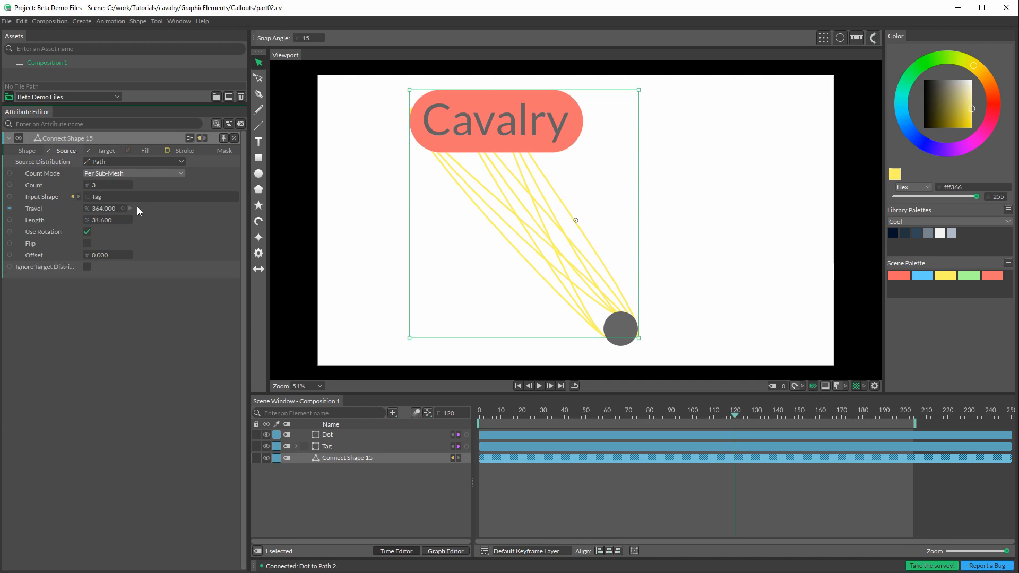
Step: Set the Connect Shape's source Bezier bias to 707 and its target Bezier bias to 585
left_click(24, 150)
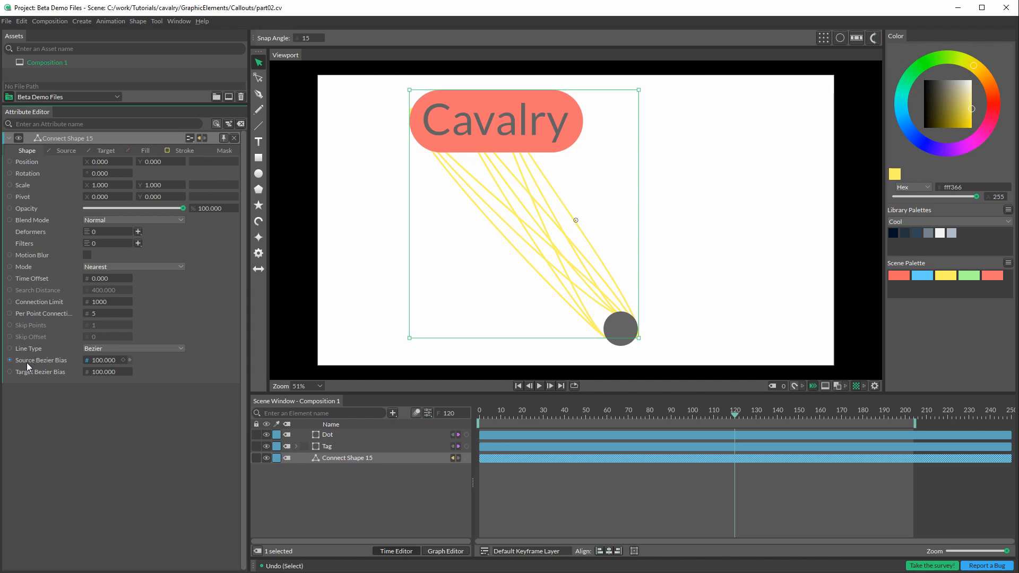
left_click_drag(106, 364, 460, 206)
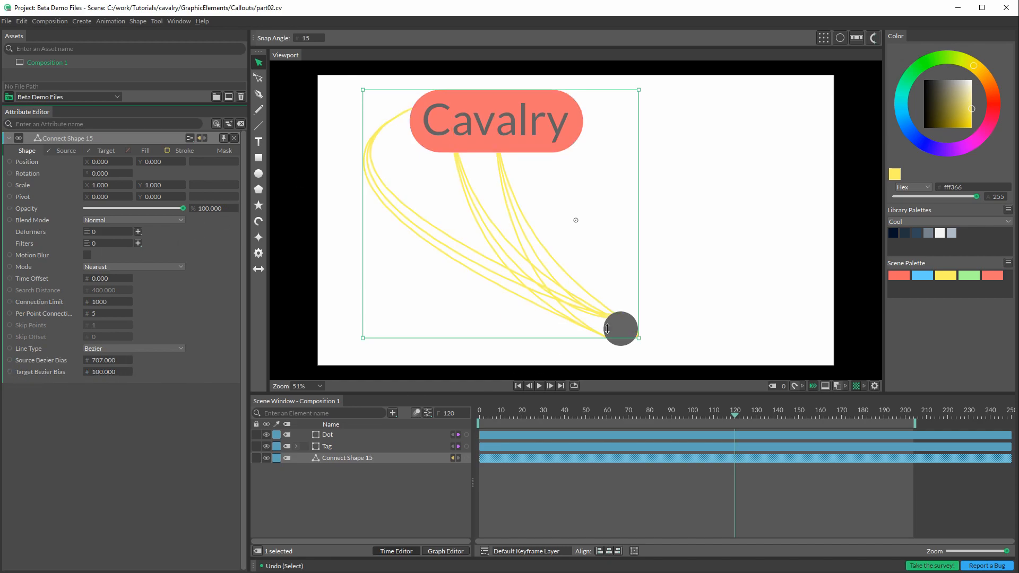
left_click_drag(96, 378, 360, 371)
Step: Test the curves by moving the Dot and Tag around, ending with the Dot at the canvas's right and the Tag at the upper left
left_click_drag(627, 330, 648, 241)
key("ctrl+z")
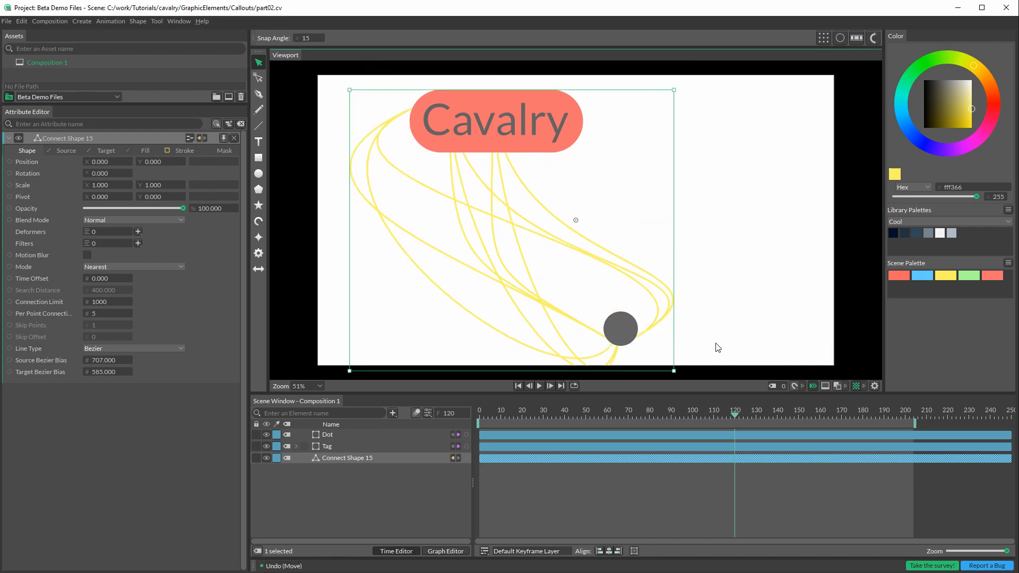
left_click(736, 338)
left_click_drag(627, 321, 716, 247)
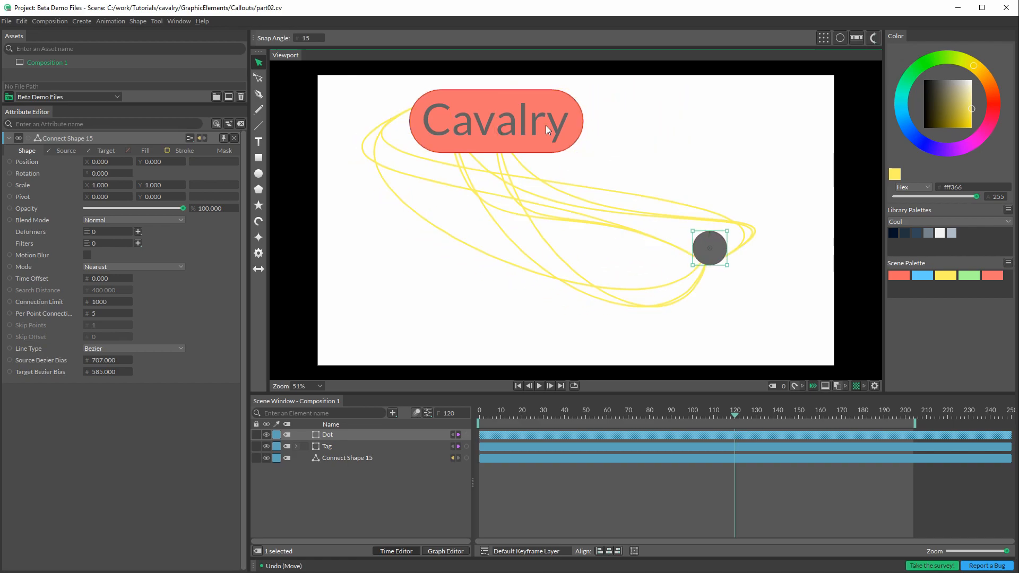
left_click(562, 100)
left_click_drag(559, 101, 646, 114)
left_click_drag(696, 137, 528, 108)
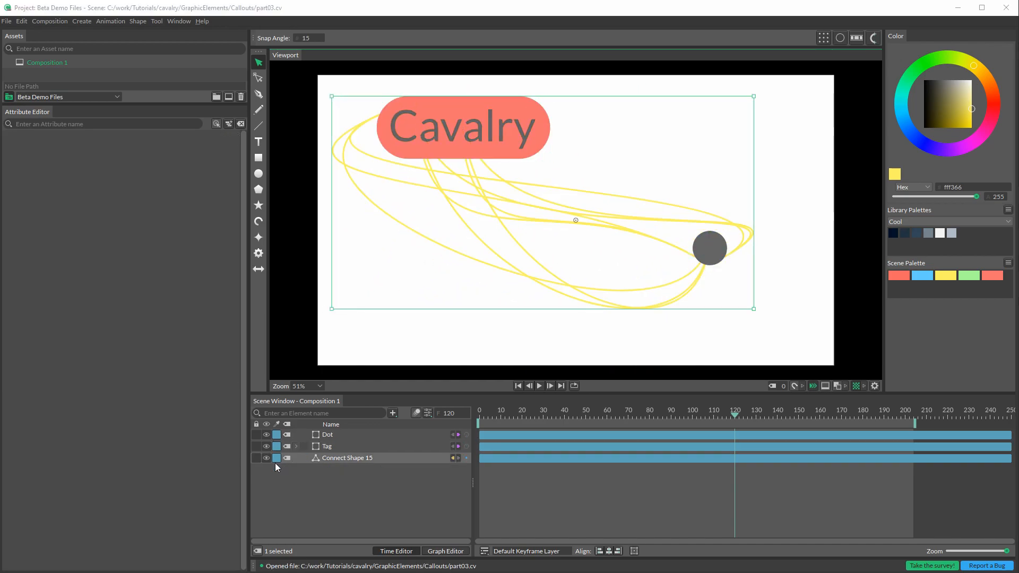
Step: Try a source path count of 19 on the Connect Shape, set the target path count to 1, and raise the source count to 47
left_click(327, 458)
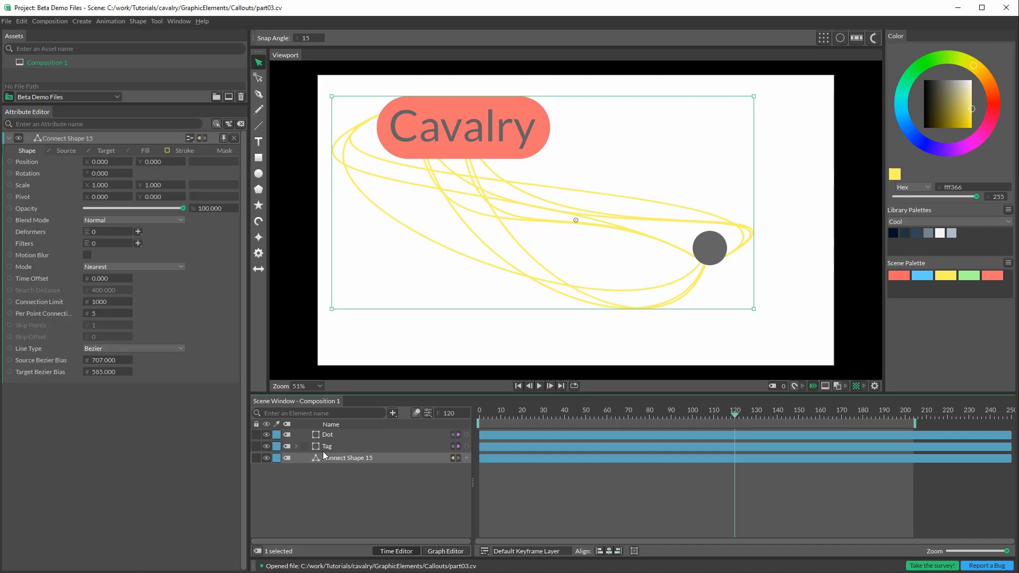
left_click(65, 151)
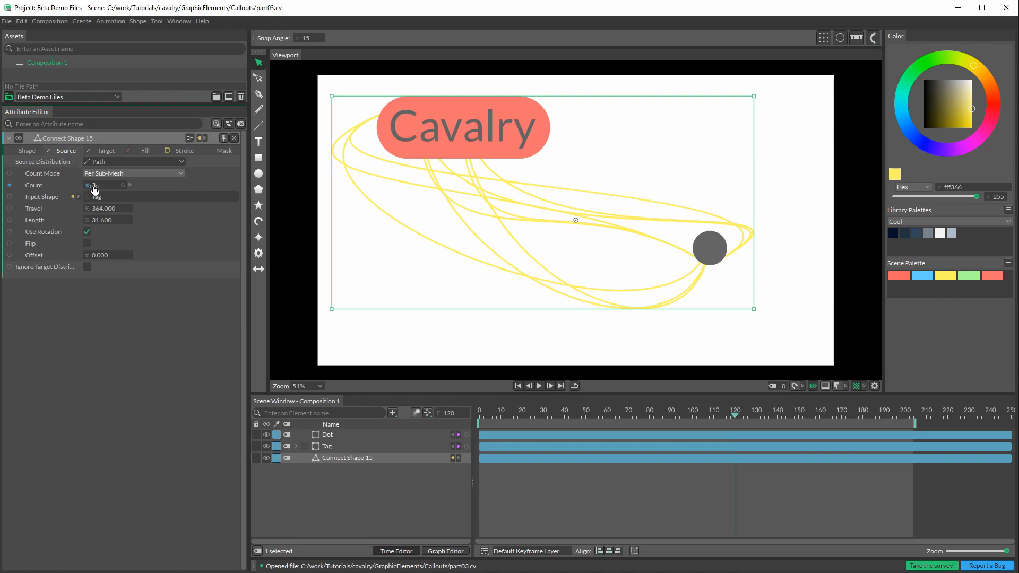
left_click_drag(94, 190, 103, 194)
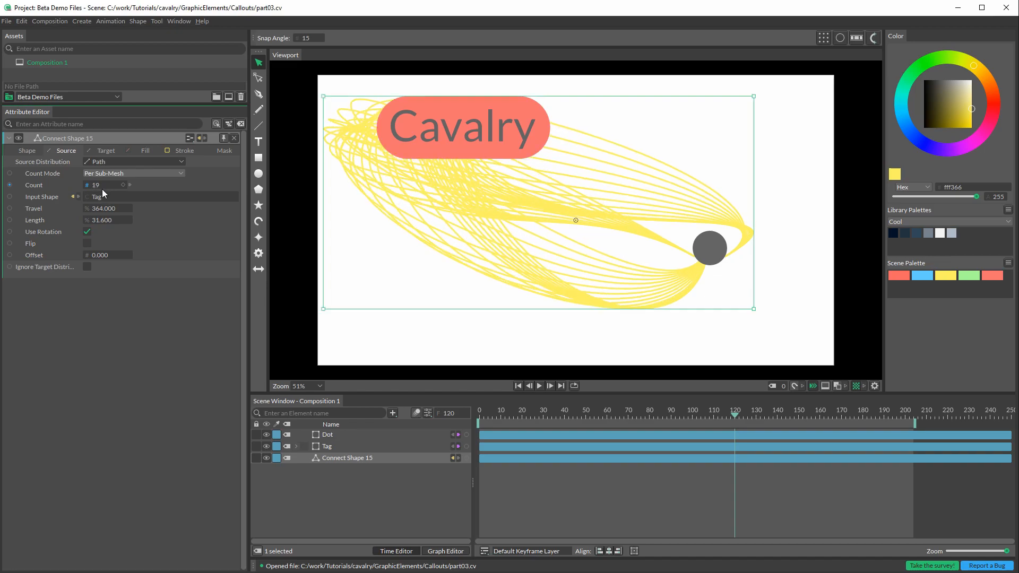
left_click(105, 151)
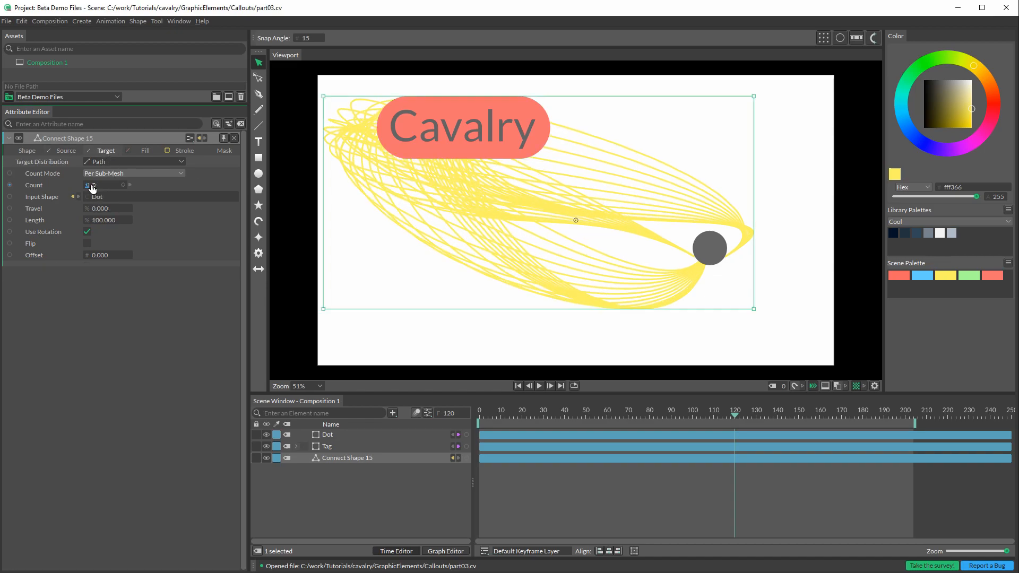
mouse_move(92, 186)
left_mouse_down()
mouse_move(103, 188)
mouse_move(89, 189)
left_mouse_up()
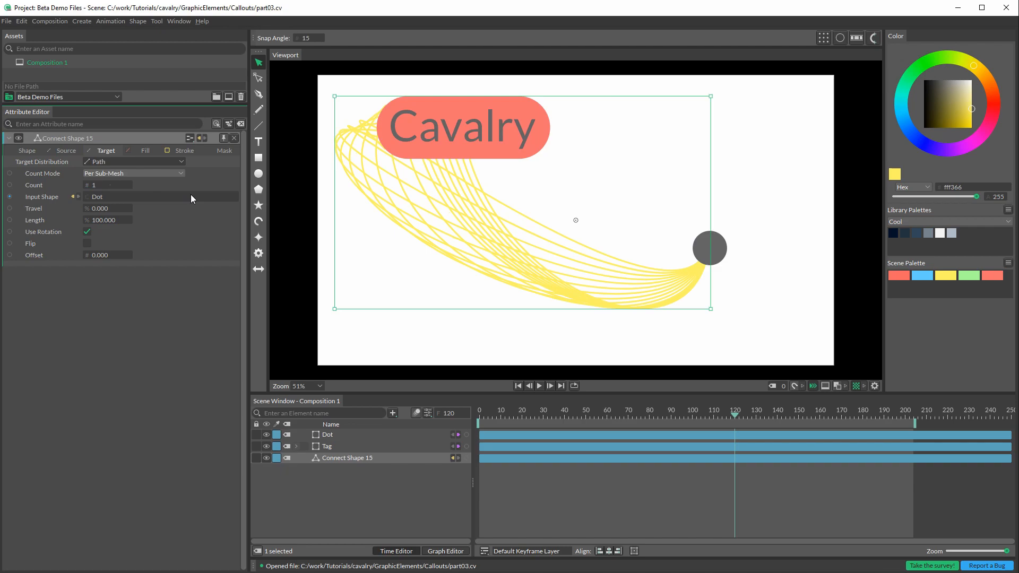
left_click(65, 151)
left_click_drag(107, 189, 112, 189)
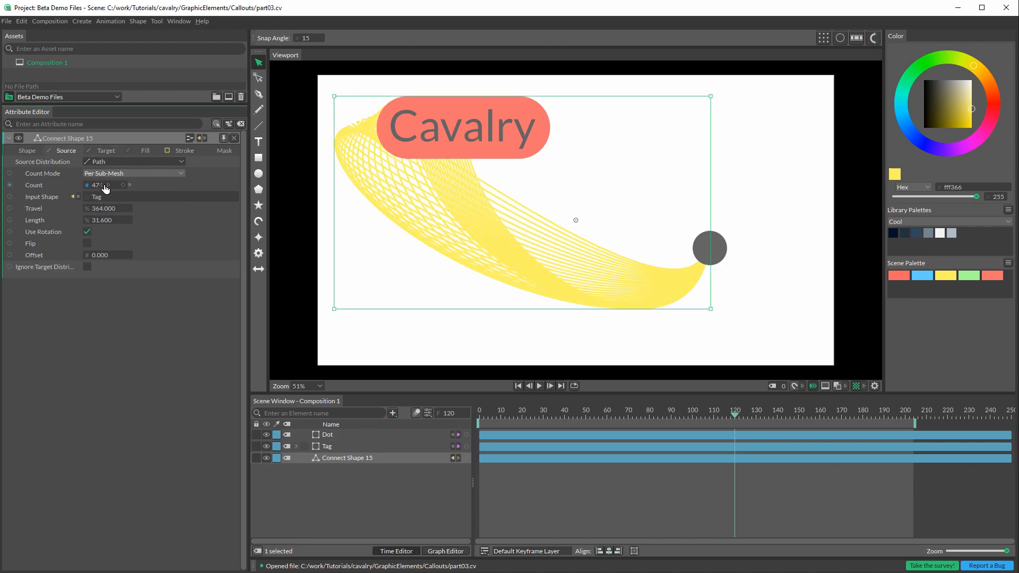
Step: Try the Modulate blend mode on the Connect Shape while moving the Dot slightly down, and settle on Multiply
left_click(25, 151)
key("Escape")
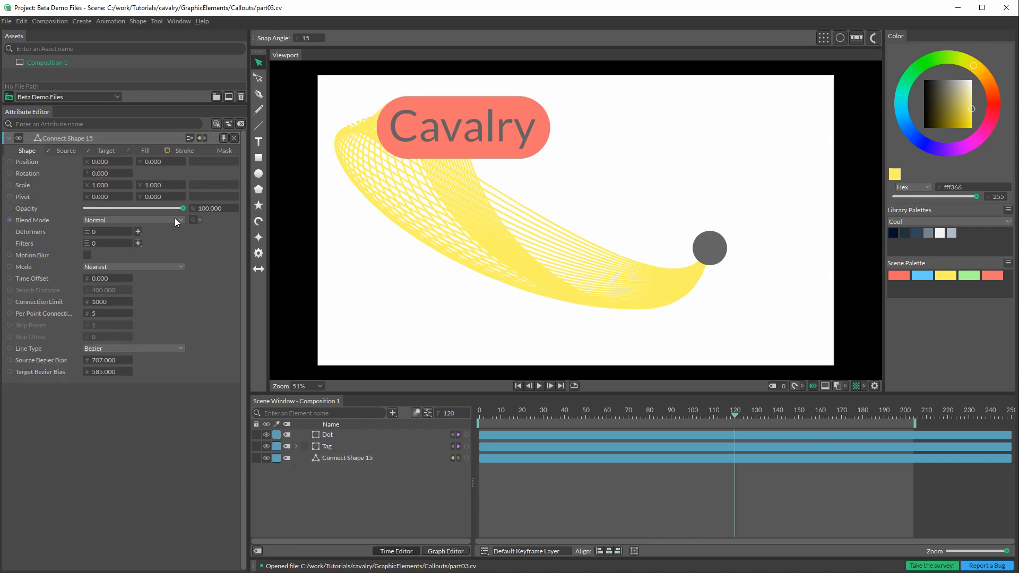
left_click(178, 220)
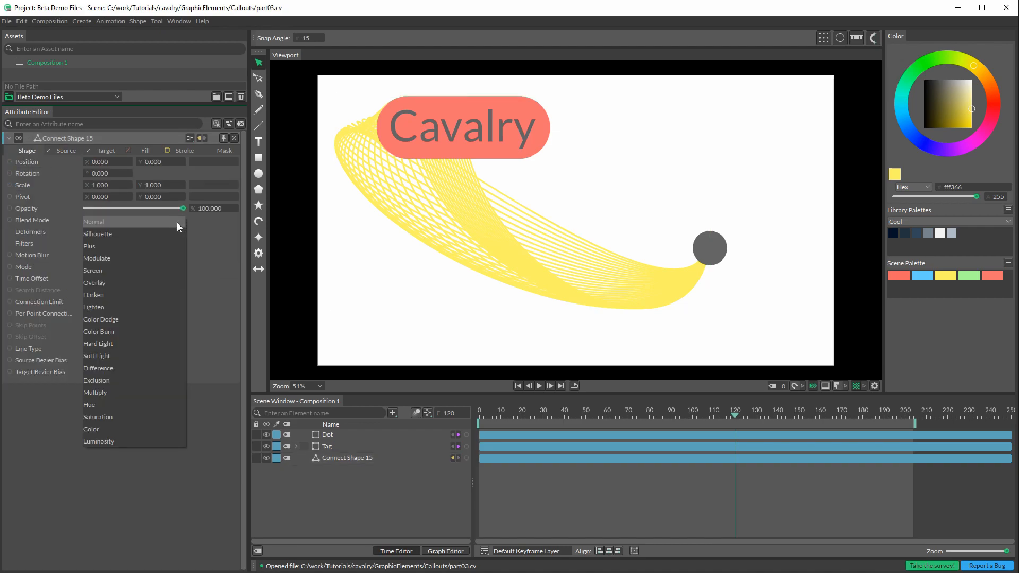
left_click(172, 259)
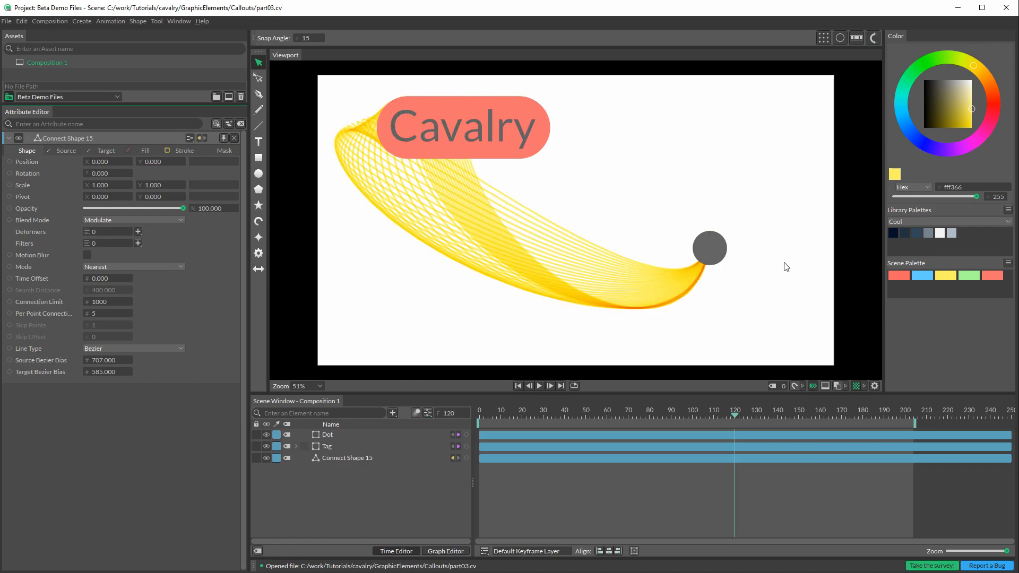
left_click_drag(719, 238, 713, 261)
left_click(176, 221)
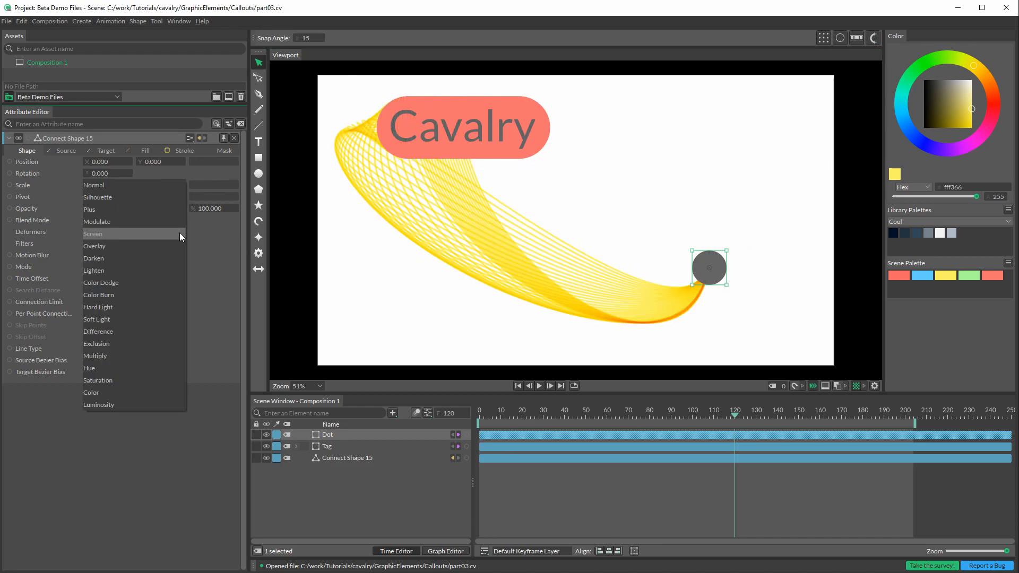
left_click(171, 354)
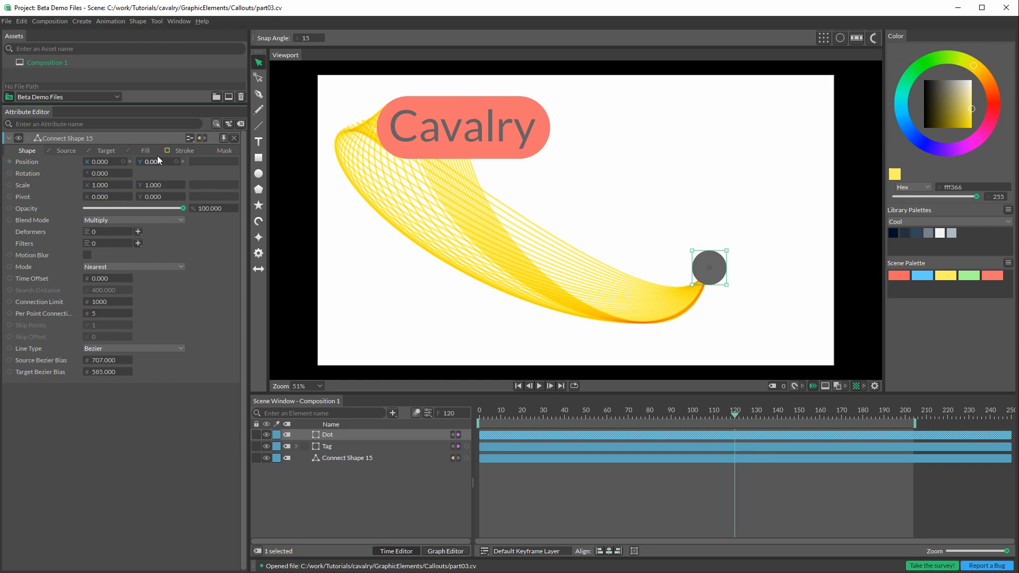
Step: Turn on trimming for the Connect Shape's stroke and try out the trim end value
left_click(181, 150)
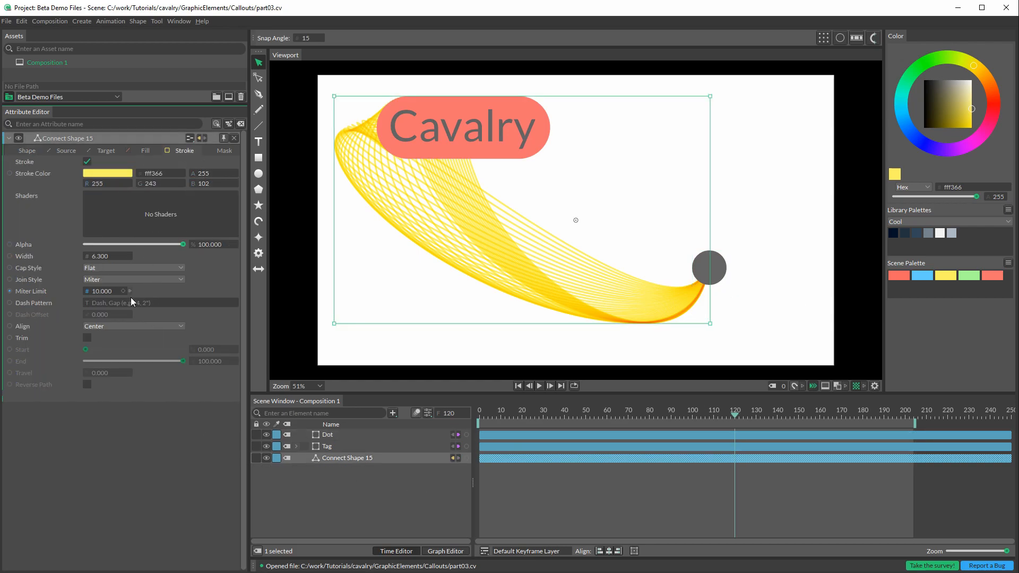
left_click(85, 337)
mouse_move(184, 361)
left_mouse_down()
mouse_move(98, 350)
mouse_move(188, 350)
left_mouse_up()
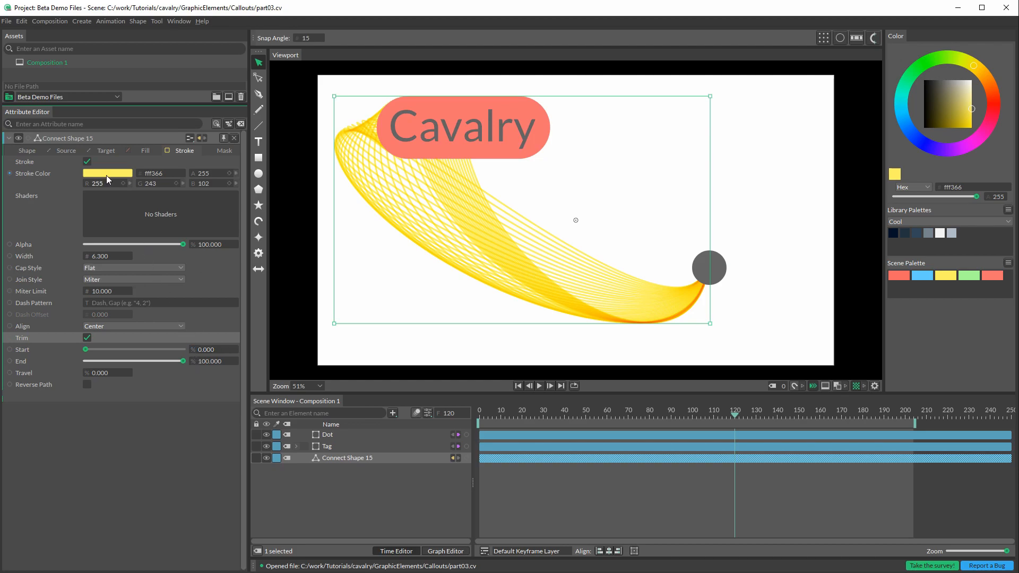
Step: Set the Connect Shape's target path count to 7 and travel to 75.3, and move the Dot just below the Tag
left_click(106, 151)
left_click_drag(94, 190, 170, 223)
left_click(715, 268)
left_click_drag(714, 264, 482, 215)
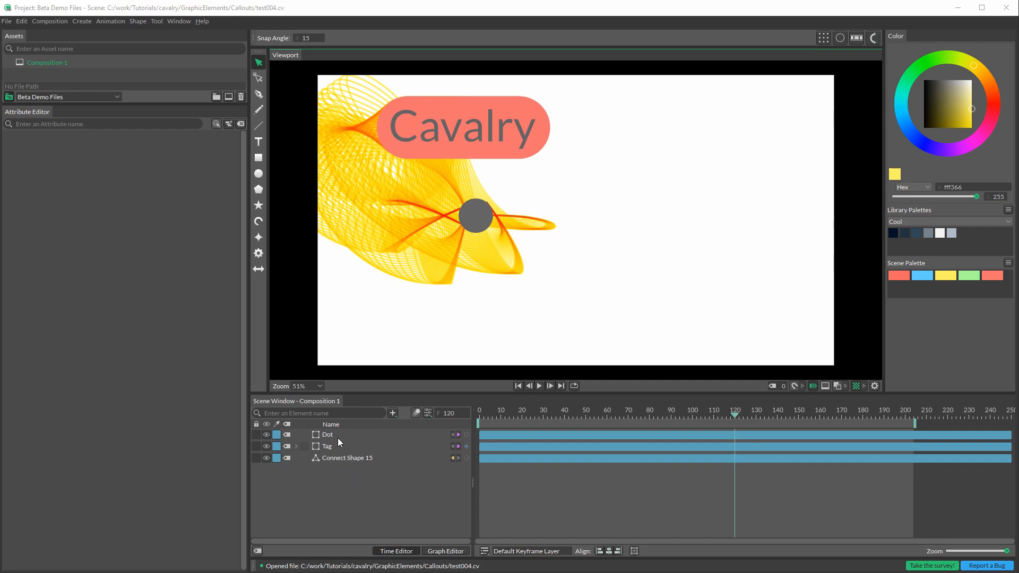
Step: Delete the Dot, the Tag and the Connect Shape from the composition
left_click(332, 435)
left_click(342, 455, "shift")
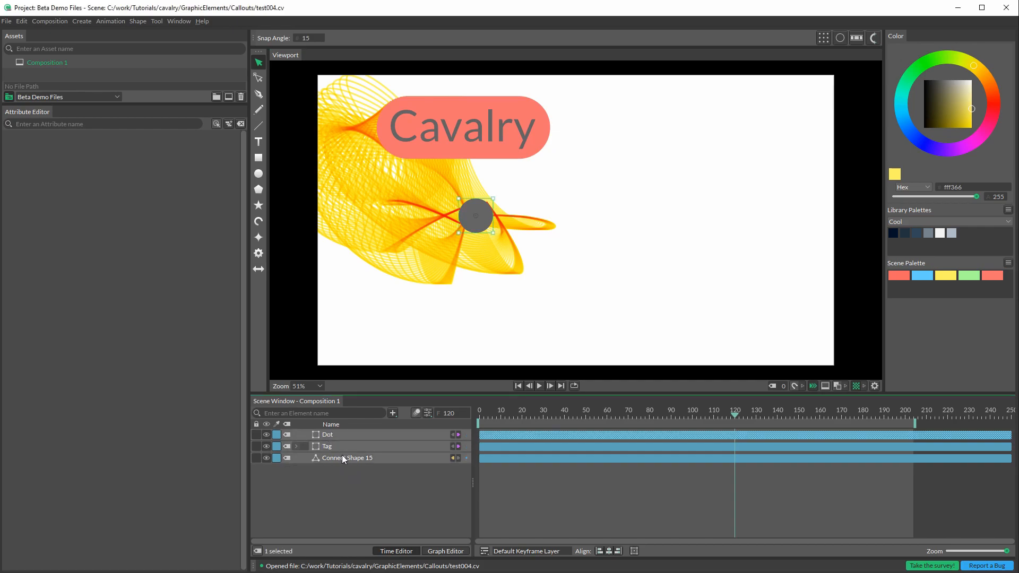
key("Delete")
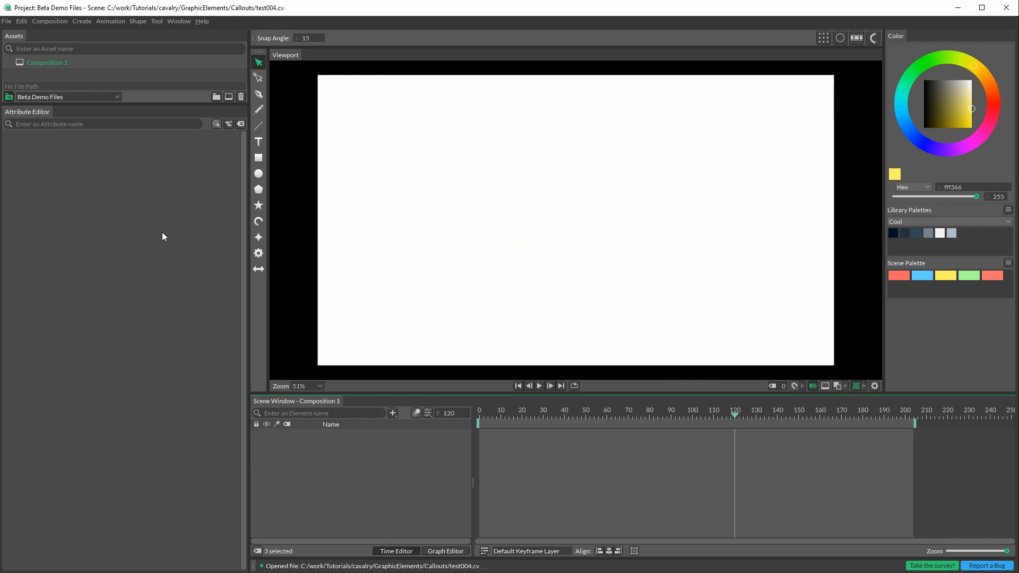
Step: Add a text shape reading "Cavalry" and set its alignment to Centre and its vertical alignment to Middle
left_click(260, 142)
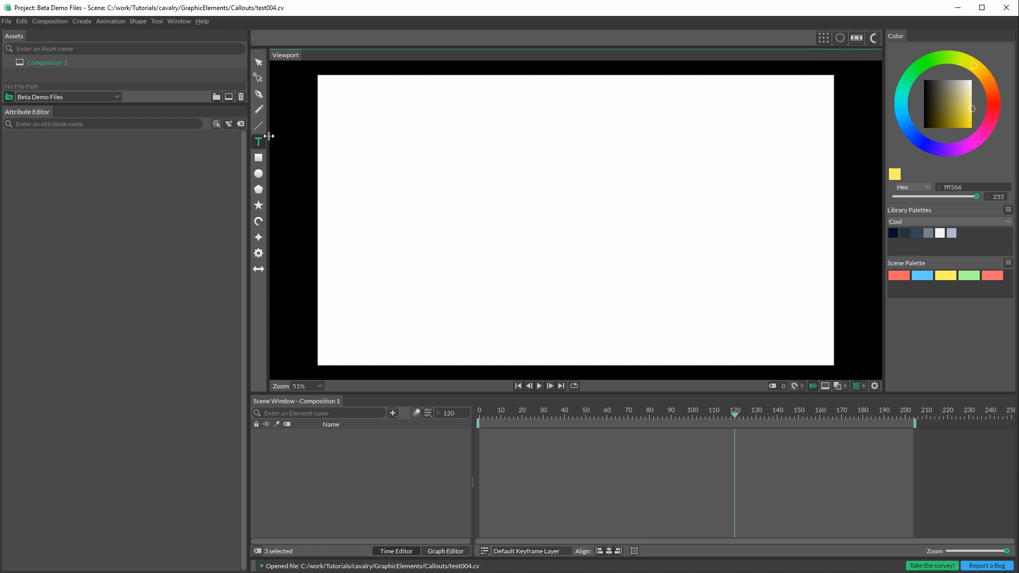
left_click(258, 142)
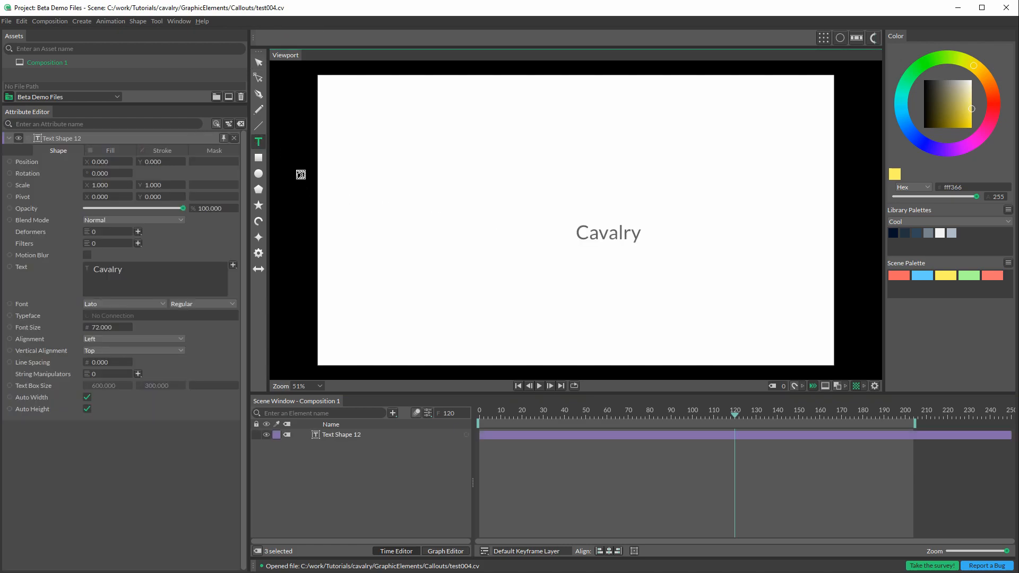
left_click(133, 341)
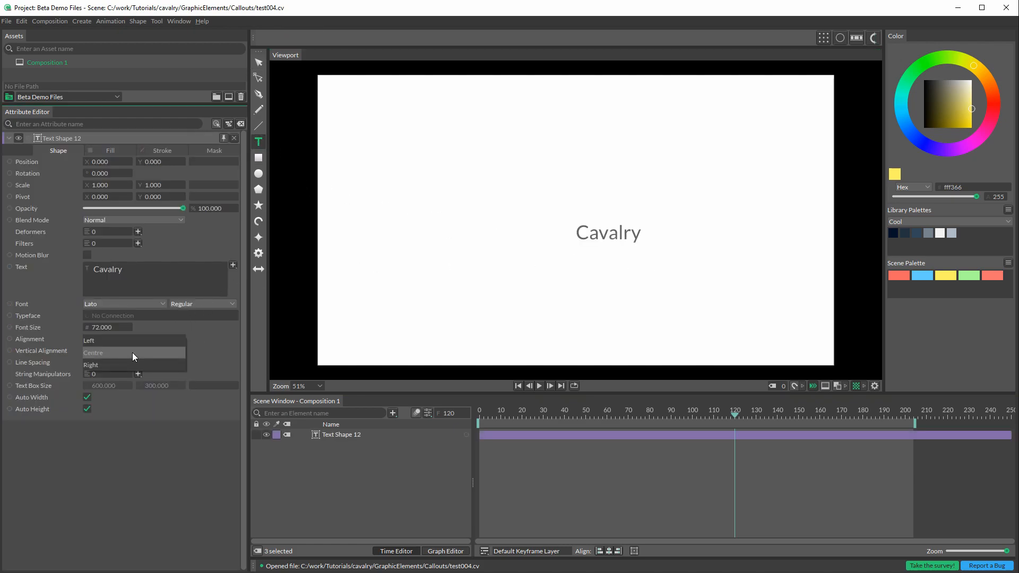
left_click(132, 353)
left_click(131, 350)
left_click(124, 364)
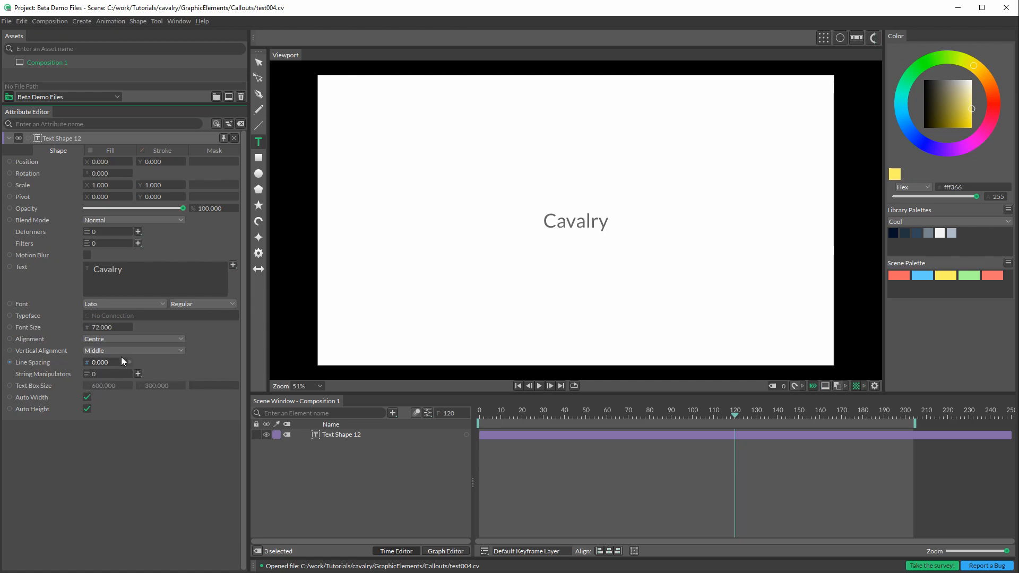
Step: Scale the Cavalry text up to about 5.884 and change its font to Alfa Slab One
left_click(259, 63)
left_click(545, 229)
left_click_drag(545, 235, 419, 284)
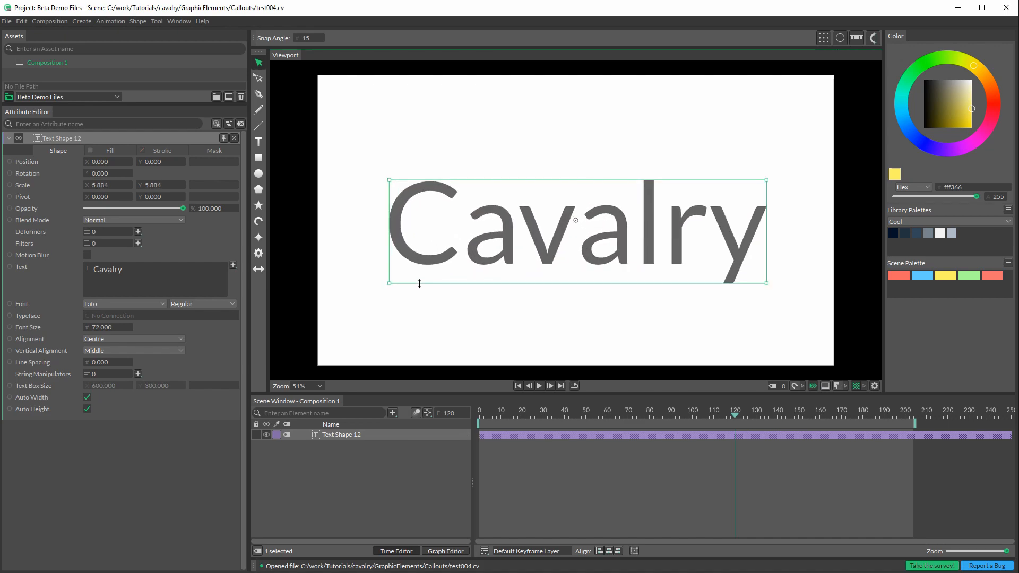
left_click(154, 304)
scroll(160, 298, "up", 1)
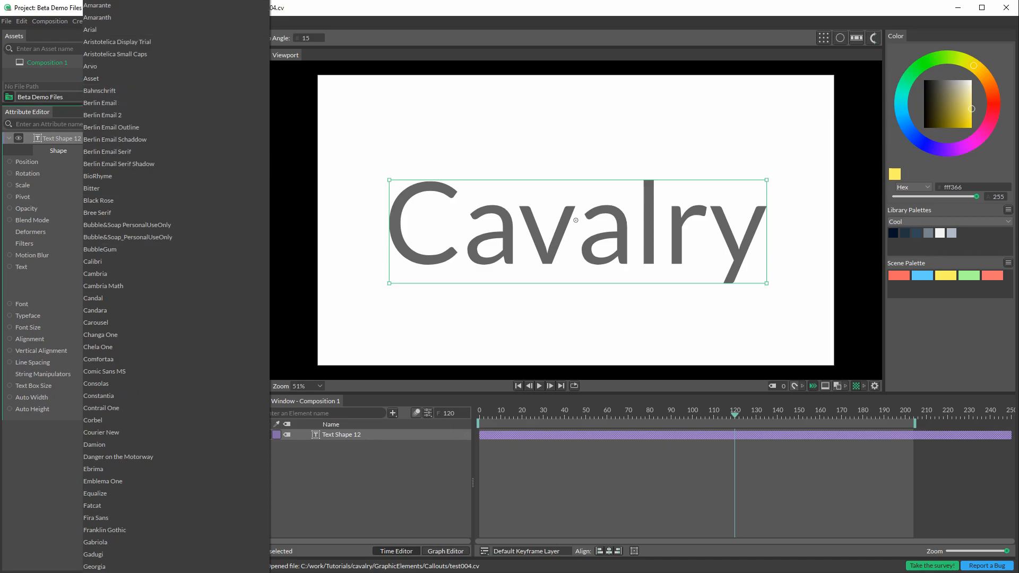
left_click(186, 1)
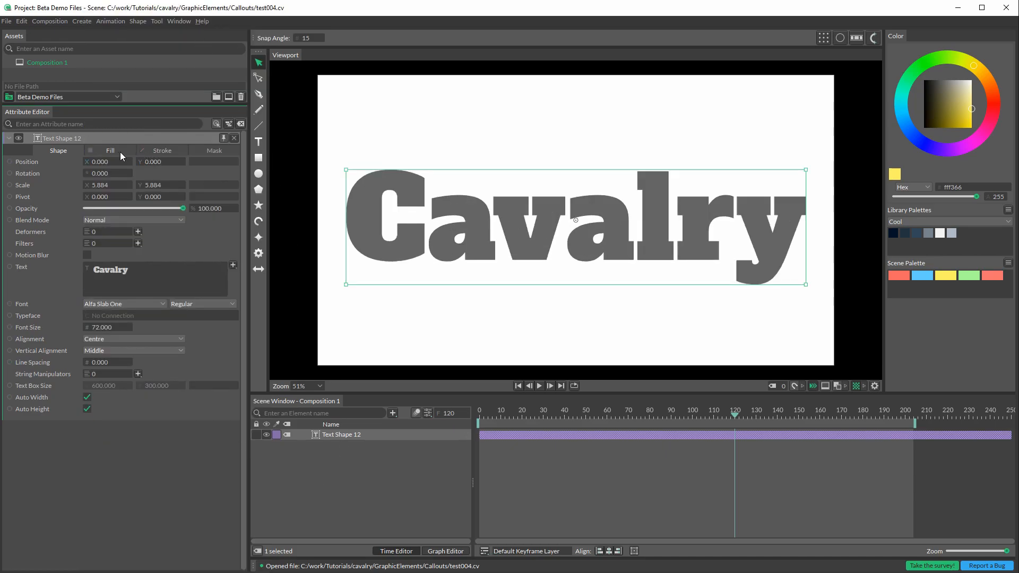
Step: Turn off the text's fill and give it a stroke with a width of 2.3
left_click(110, 150)
left_click(87, 161)
left_click(150, 150)
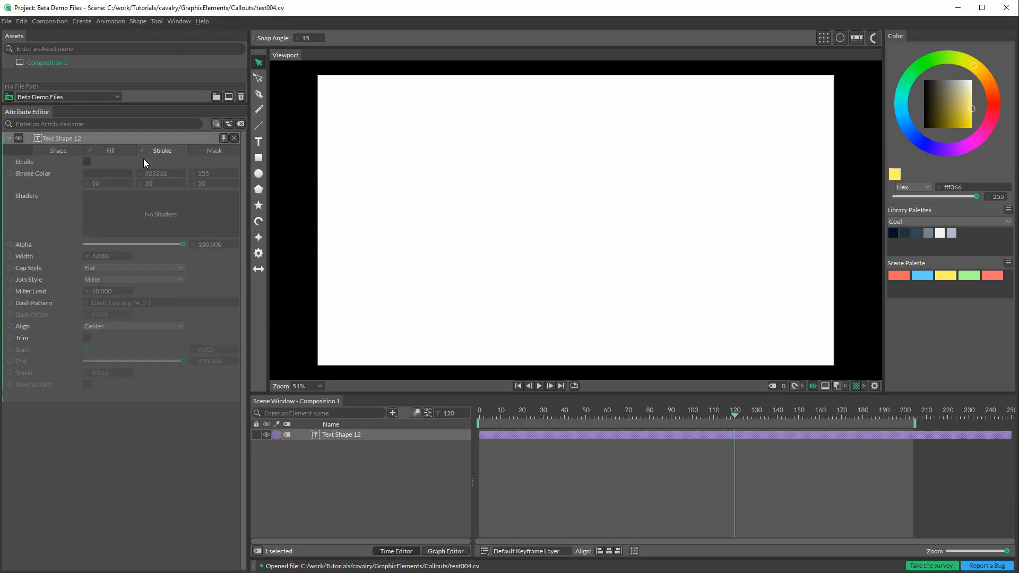
left_click(87, 161)
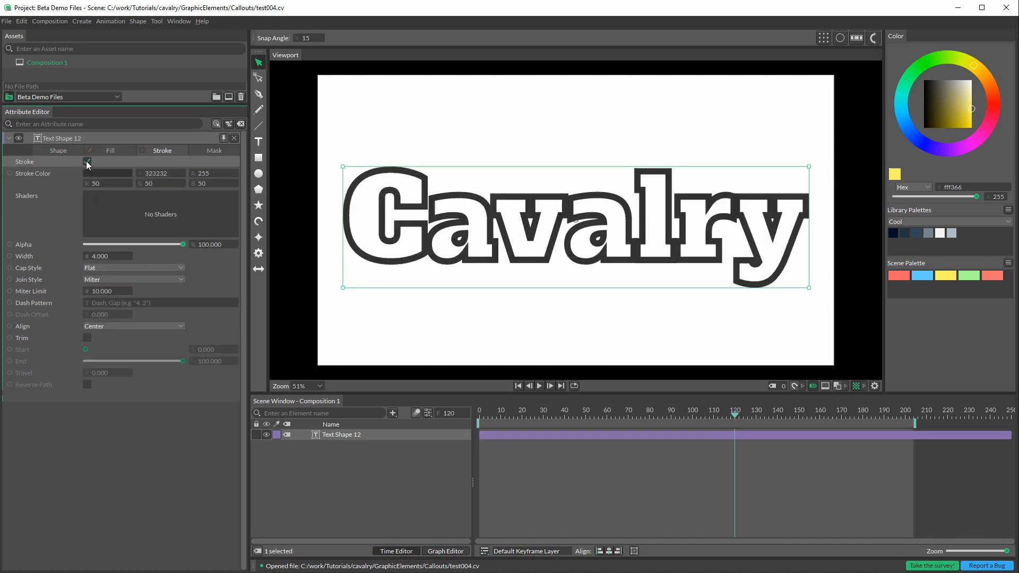
left_click_drag(100, 256, 92, 259)
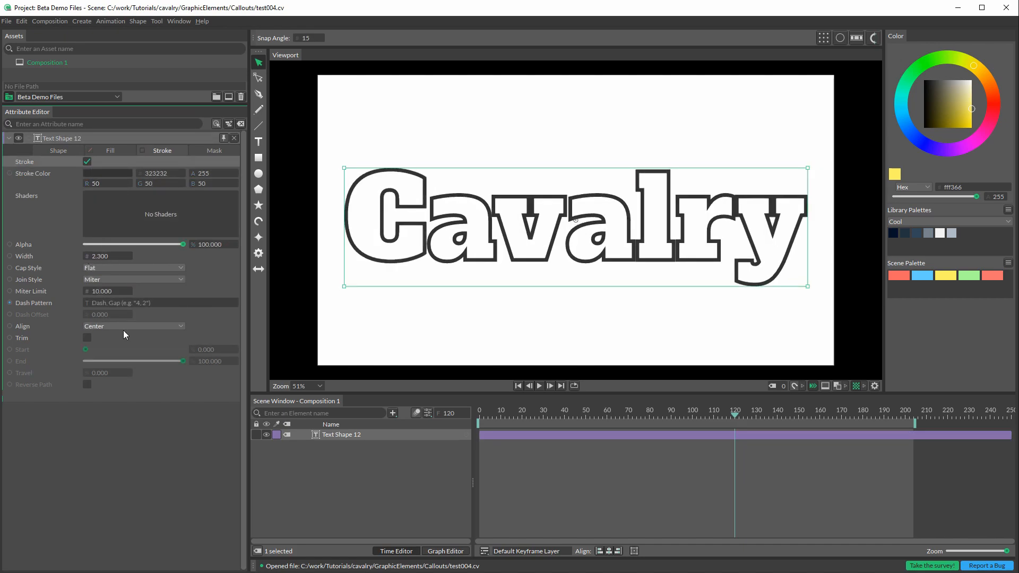
Step: Add a new Connect Shape to the composition
left_click(393, 413)
type("conne")
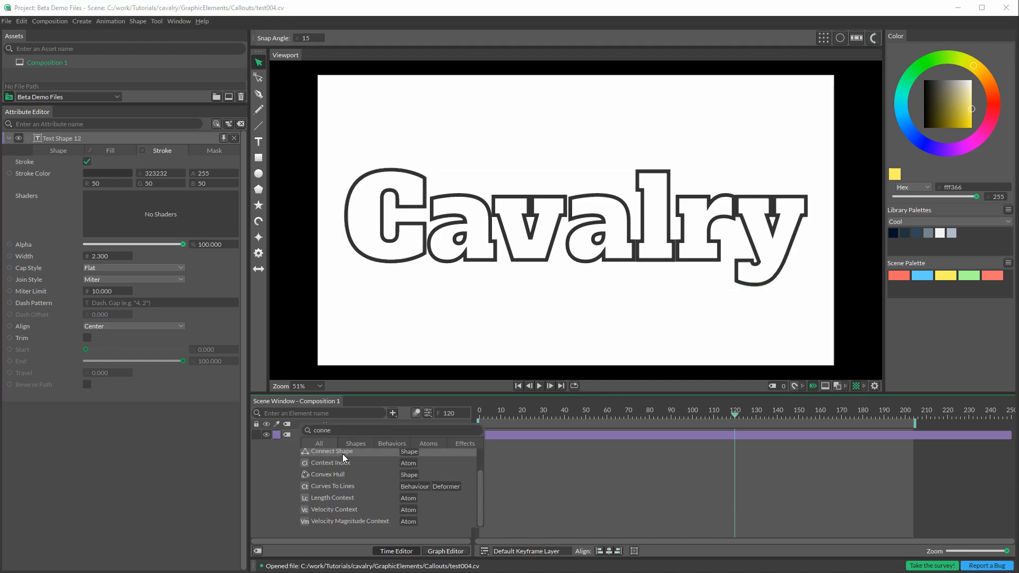
left_click(342, 454)
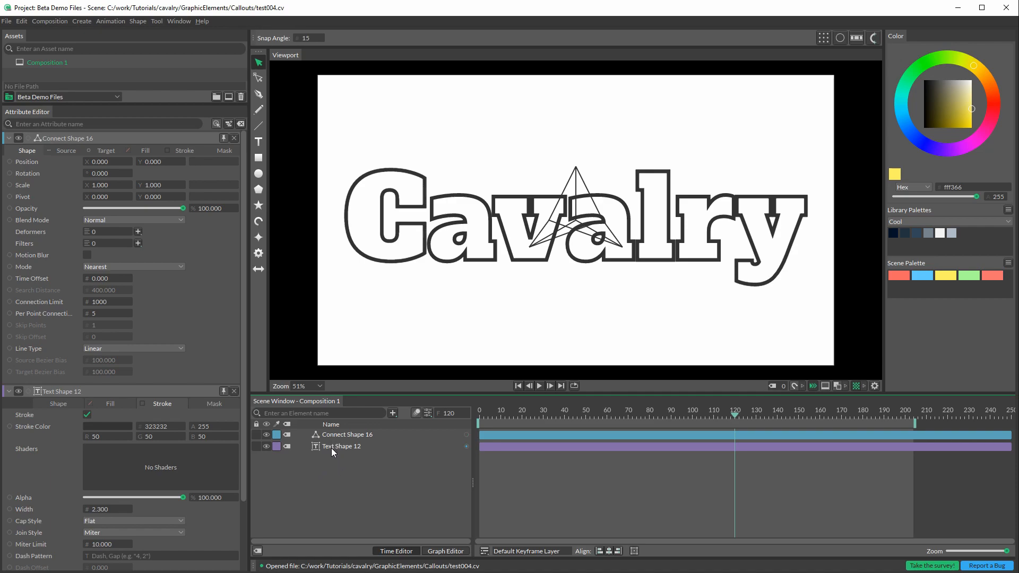
Step: Set both the source and target distributions of the Connect Shape to Path
left_click(341, 434)
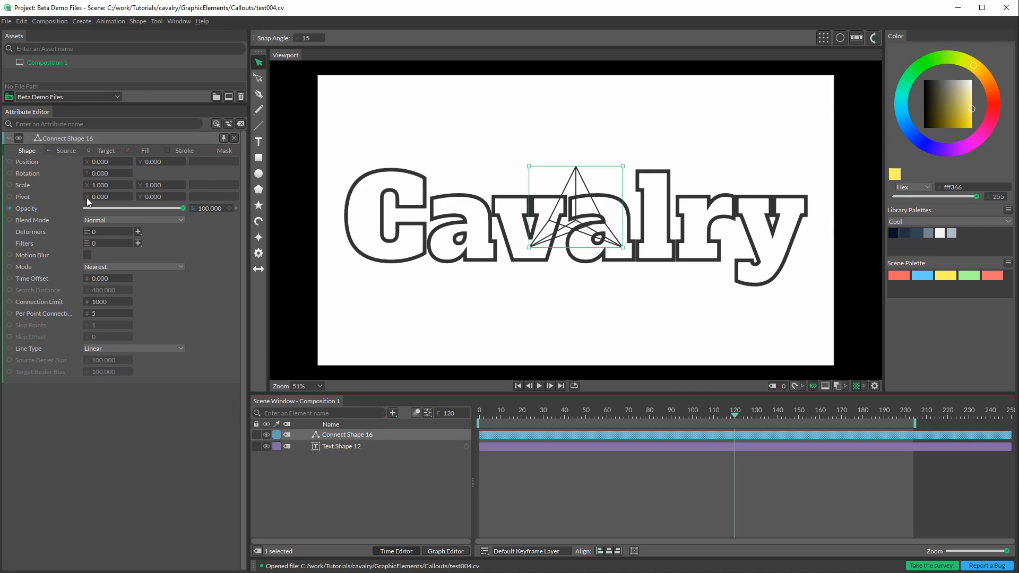
left_click(63, 149)
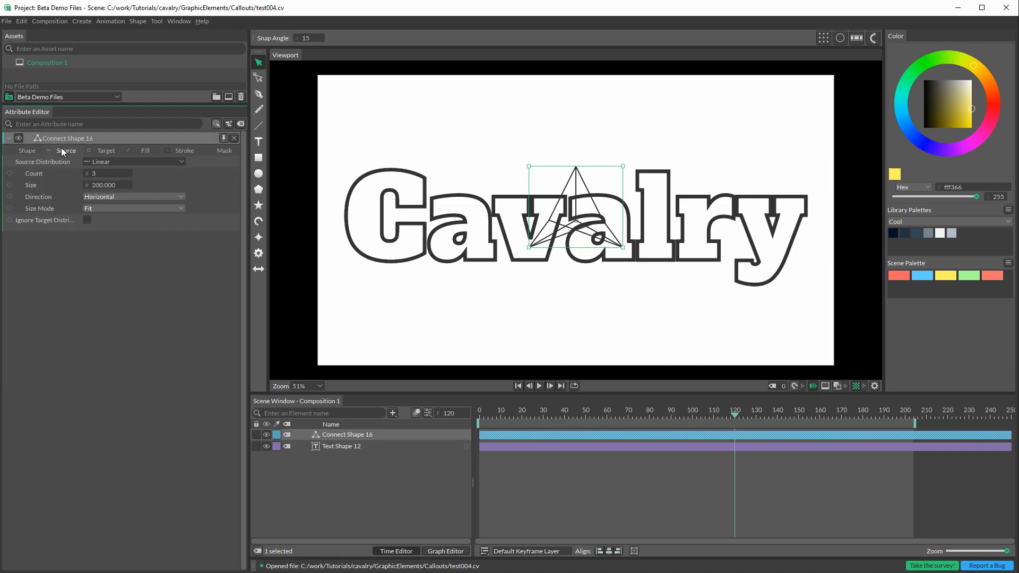
left_click(121, 163)
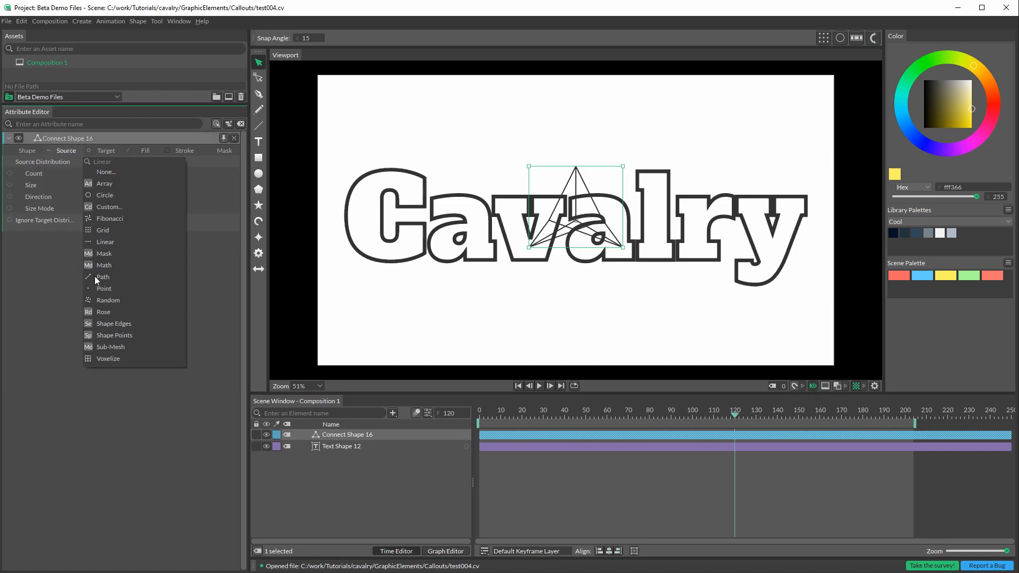
left_click(95, 277)
left_click(108, 151)
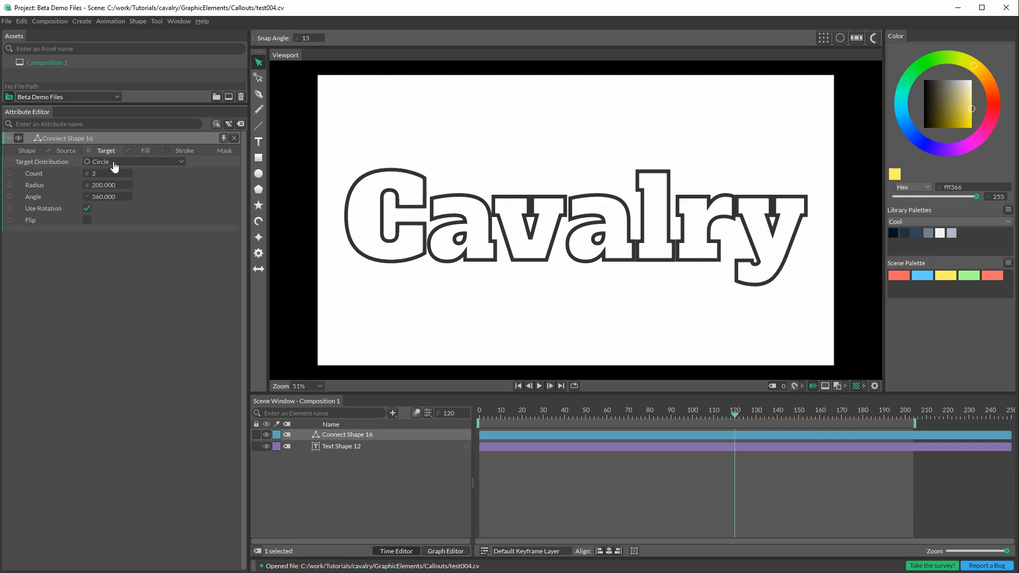
left_click(114, 163)
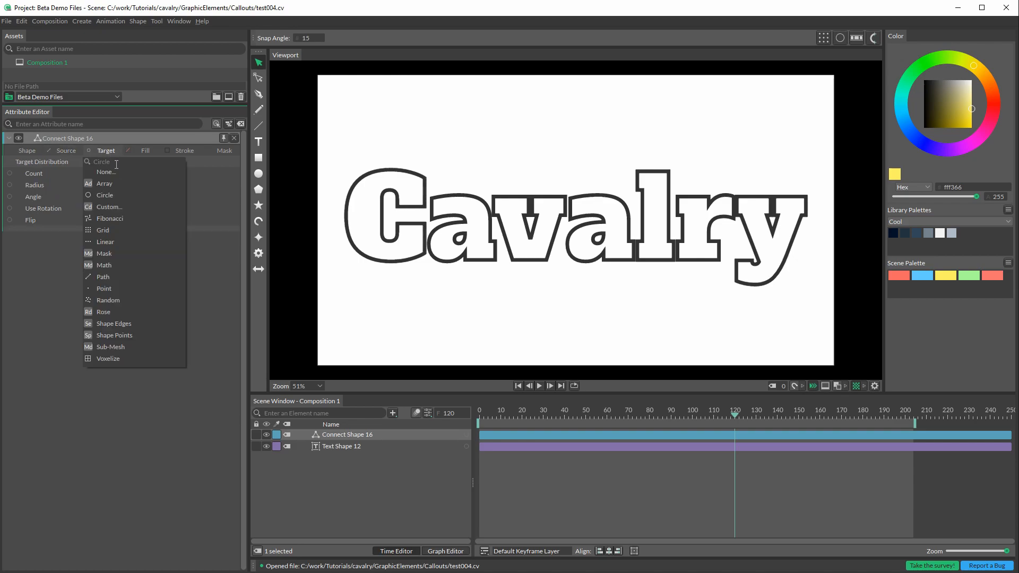
left_click(107, 276)
Step: Connect the text shape as the input shape of both the source and target paths
left_click(61, 151)
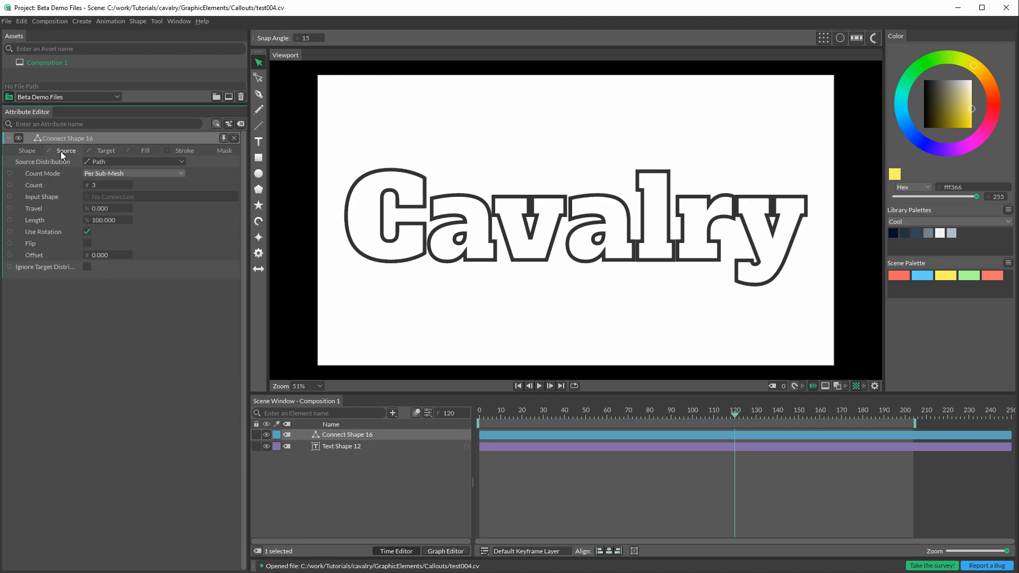
left_click_drag(467, 447, 106, 198)
left_click(105, 151)
left_click_drag(468, 449, 120, 196)
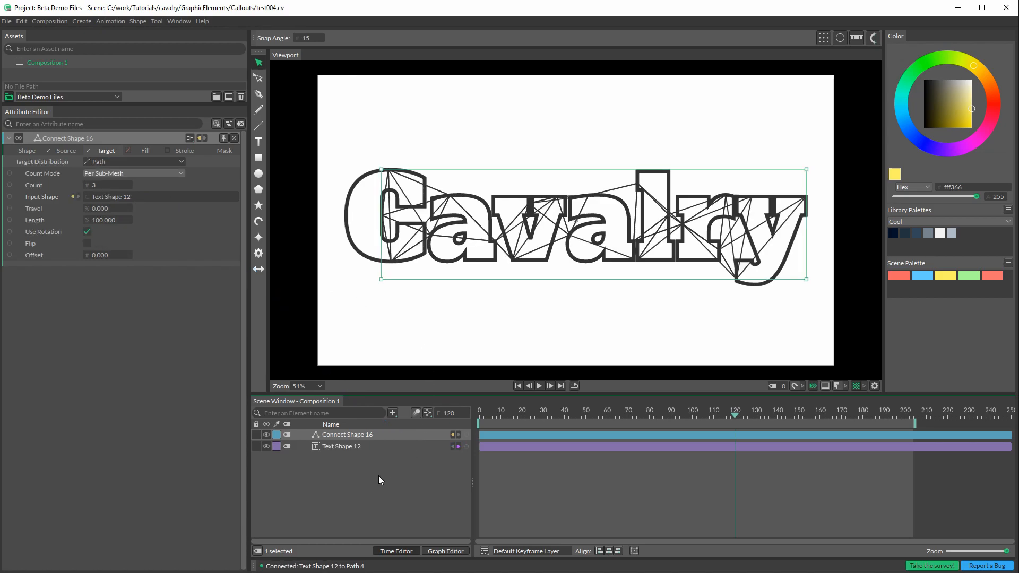
Step: Set the Connect Shape's source path travel to 86
left_click(346, 474)
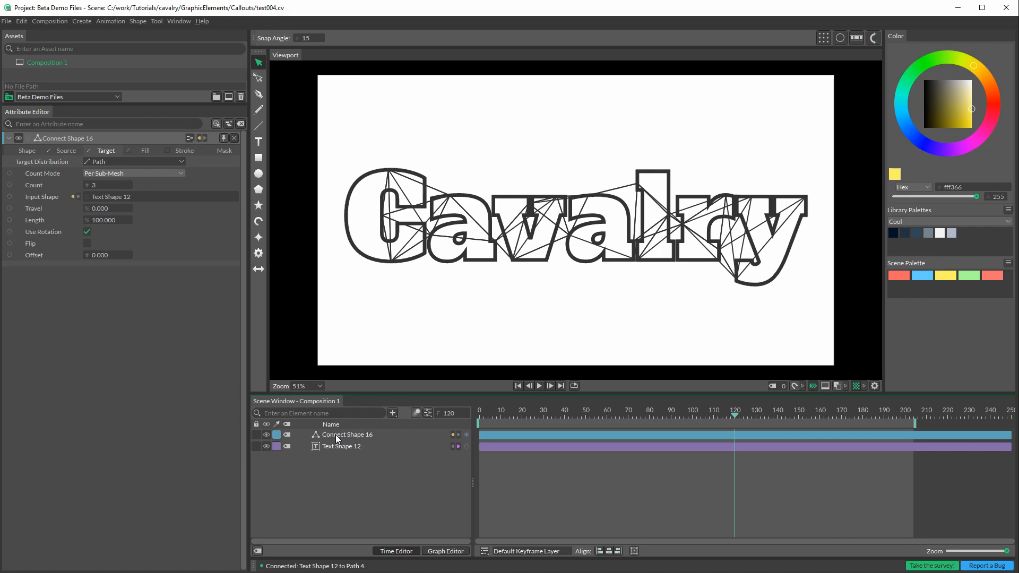
left_click(64, 151)
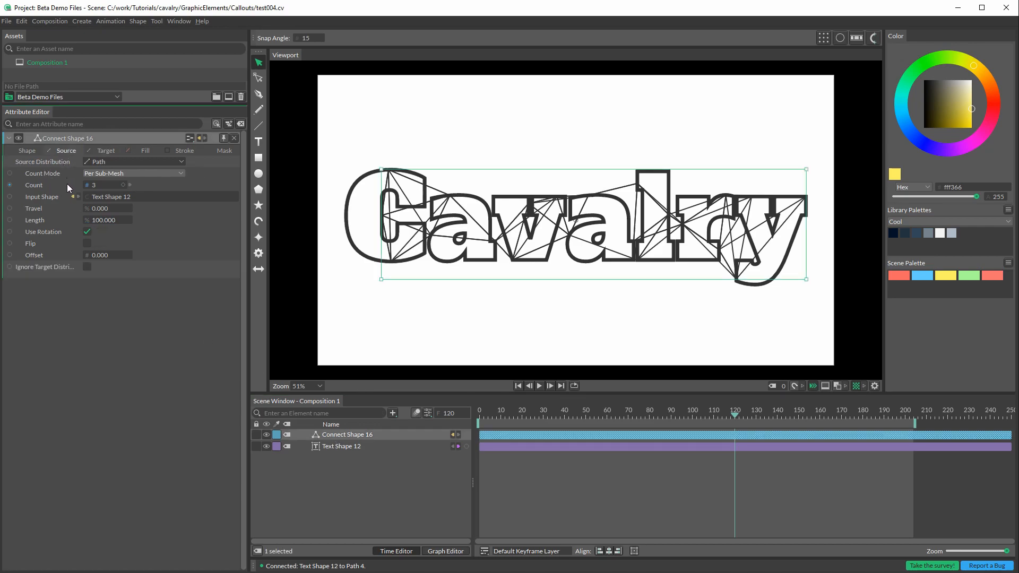
left_click_drag(87, 208, 142, 212)
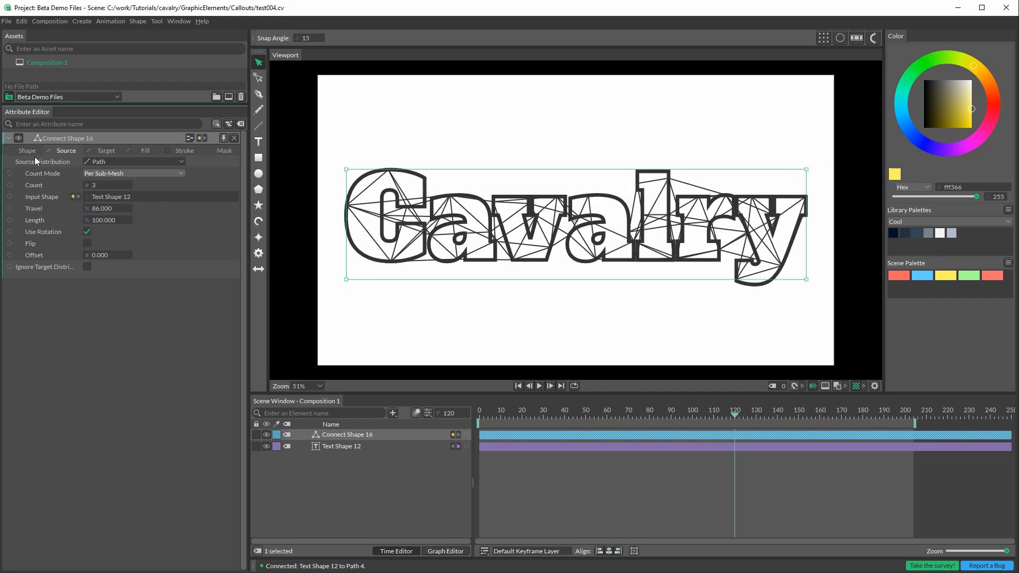
Step: Colour the Connect Shape's stroke orange (ff7400) and set its width to 9.4
left_click(179, 152)
left_click(107, 175)
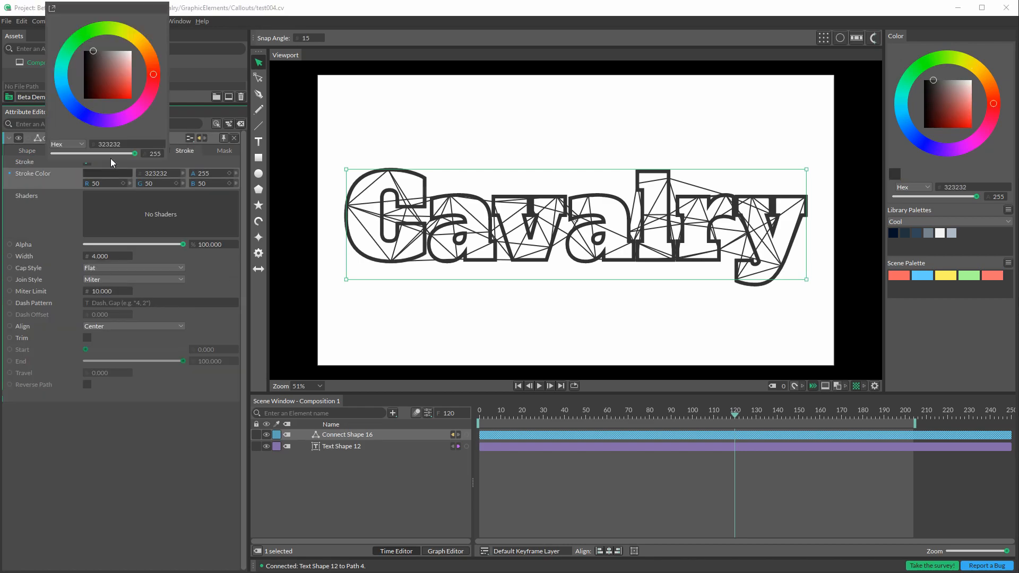
left_click(139, 41)
left_click_drag(122, 86, 143, 114)
mouse_move(144, 45)
left_mouse_down()
mouse_move(137, 38)
mouse_move(149, 52)
left_mouse_up()
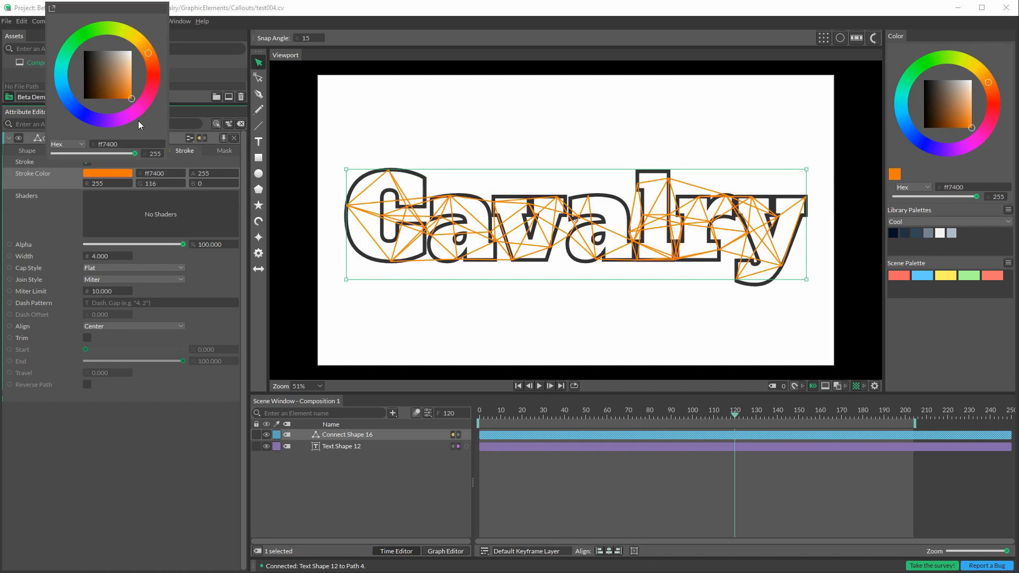
left_click(187, 411)
left_click_drag(98, 257, 127, 260)
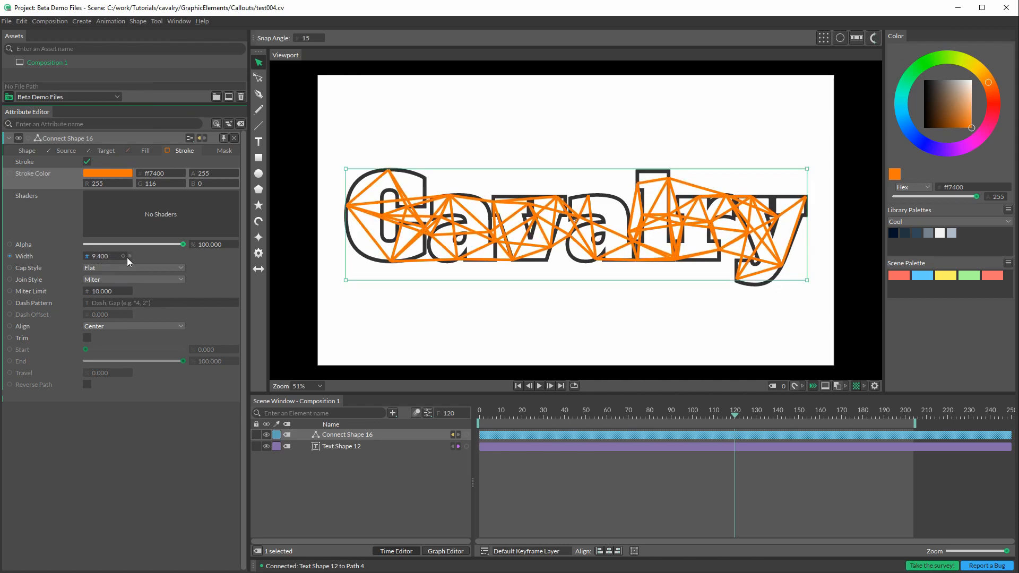
Step: Set the Connect Shape's line type to Bezier, its connection limit to 0 and its per-point connections to 33
left_click(26, 151)
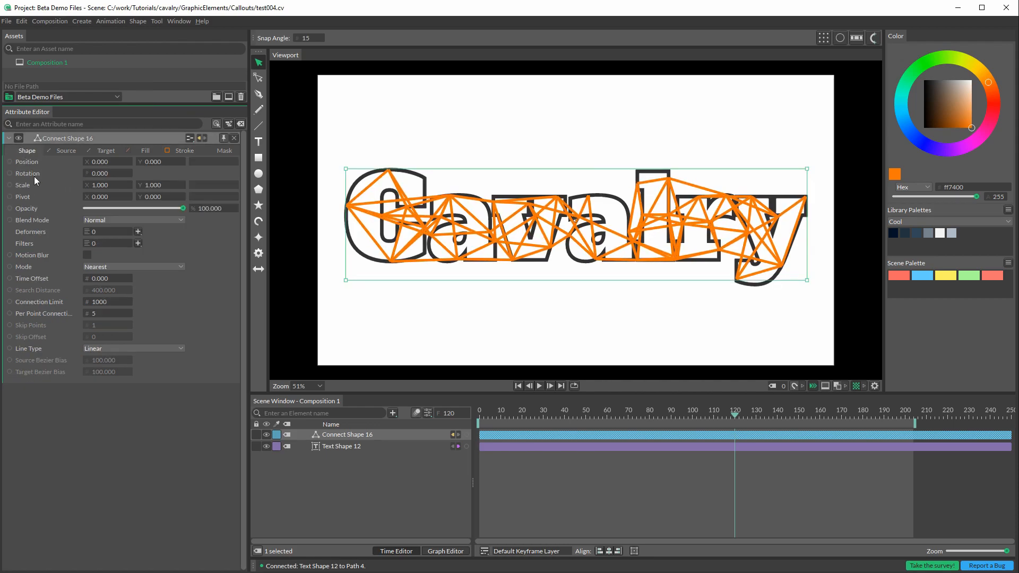
left_click(110, 346)
left_click(115, 361)
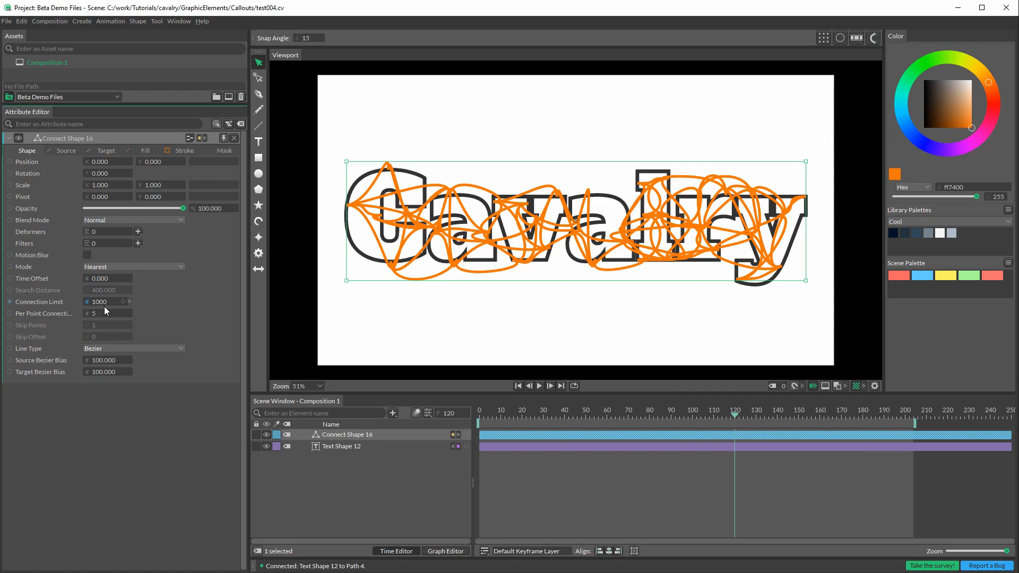
mouse_move(102, 304)
left_mouse_down()
mouse_move(21, 302)
mouse_move(101, 307)
mouse_move(32, 310)
mouse_move(62, 309)
mouse_move(53, 306)
left_mouse_up()
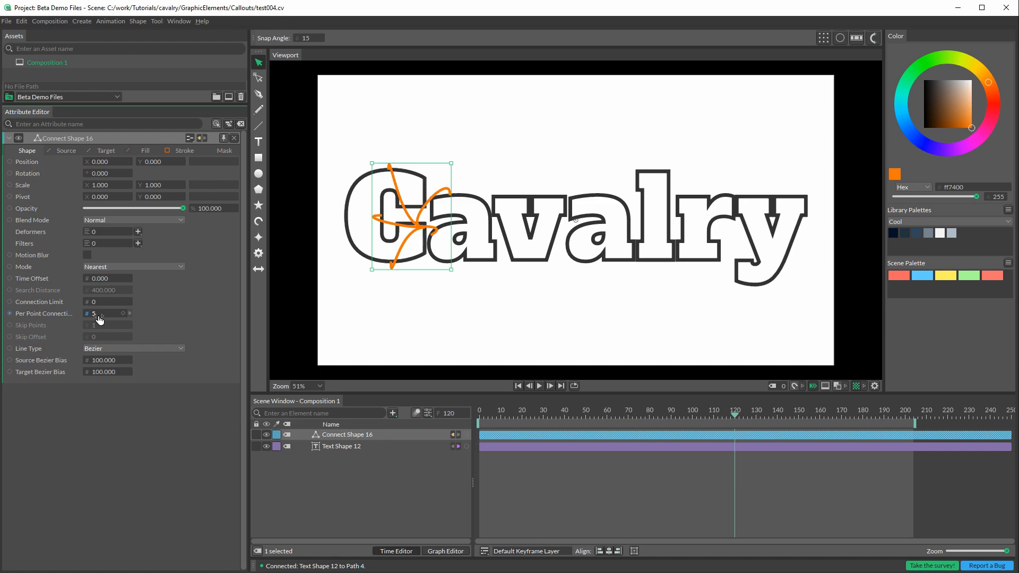
left_click_drag(95, 317, 113, 319)
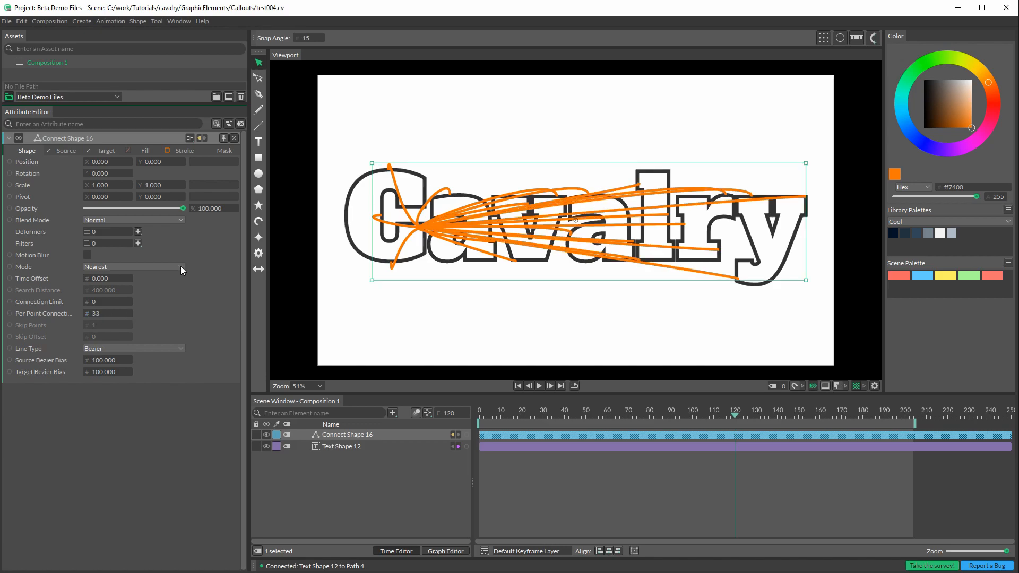
Step: Set the Connect Shape's source path travel to 187 and its target path travel to 61
left_click(66, 150)
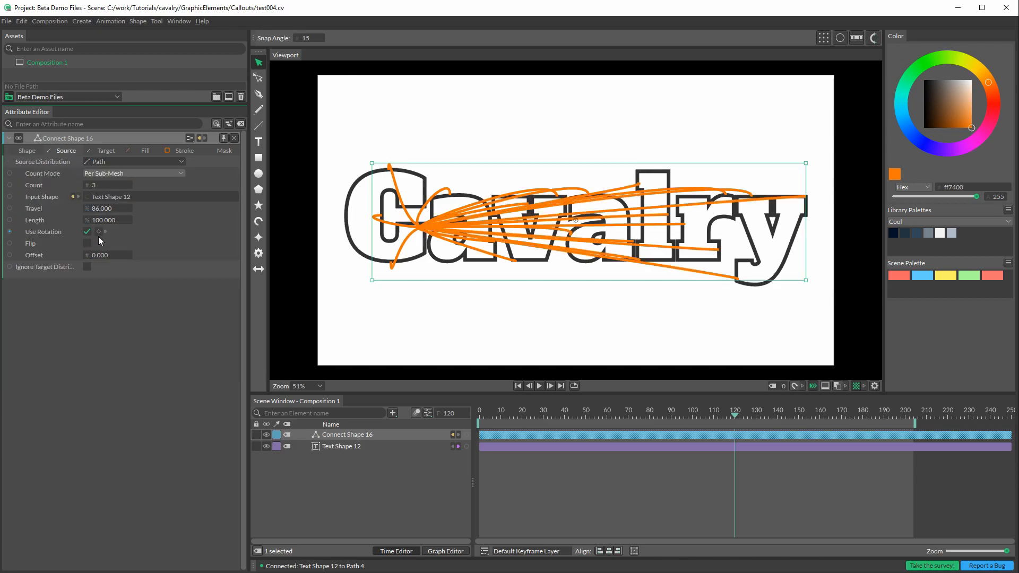
left_click_drag(102, 214, 157, 223)
left_click_drag(166, 225, 155, 230)
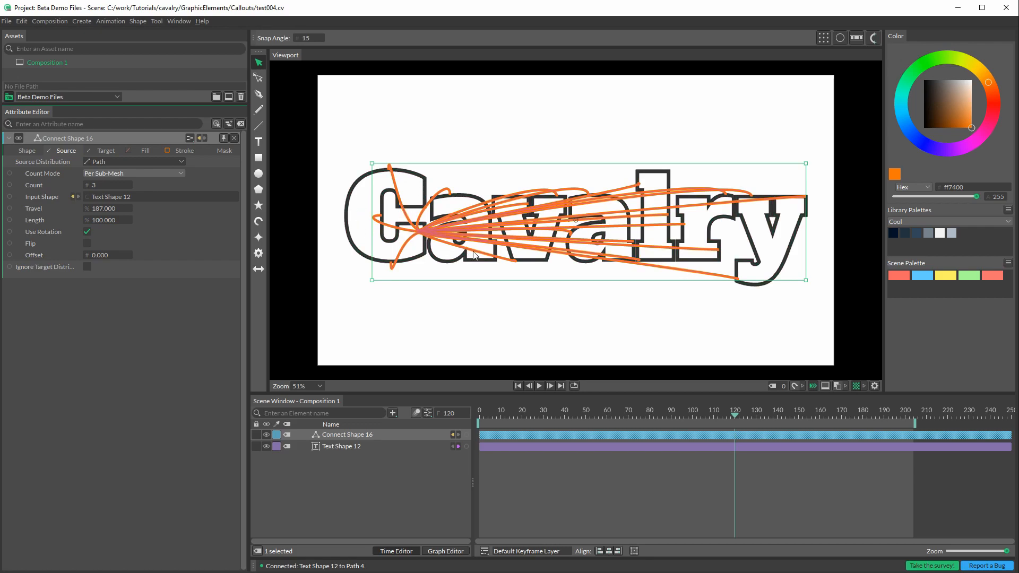
left_click(106, 152)
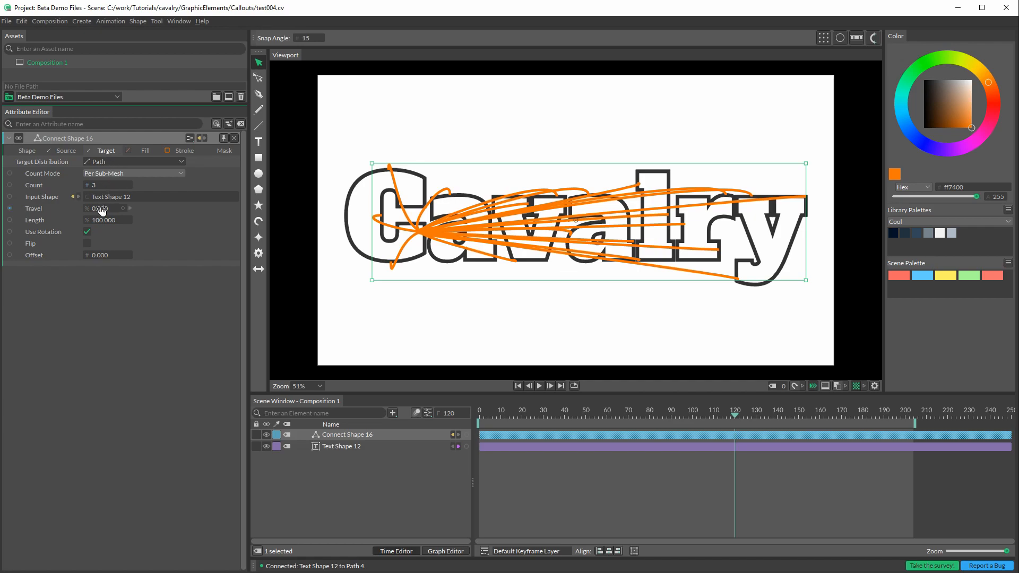
left_click_drag(99, 209, 133, 214)
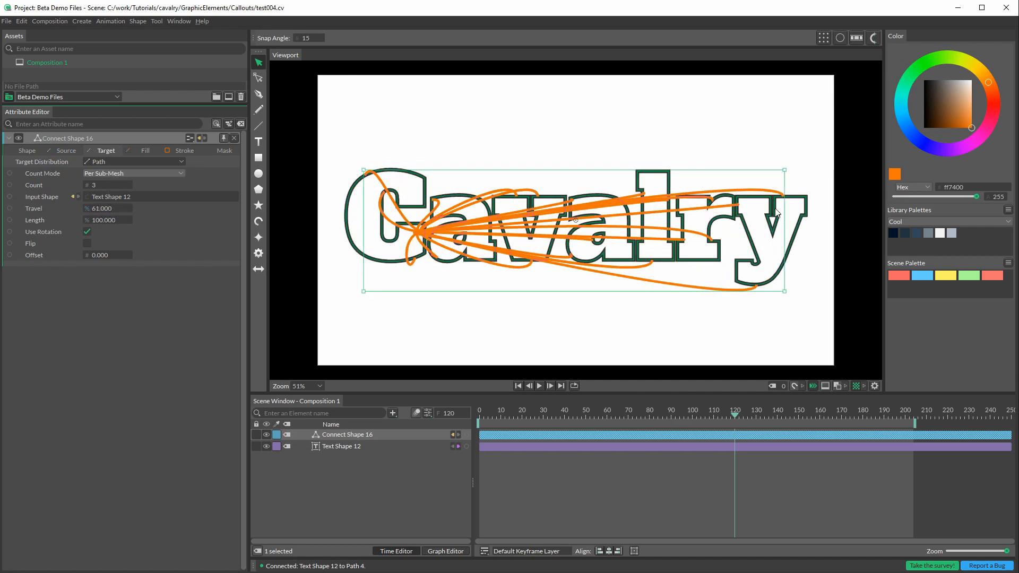
Step: Set the Connect Shape's connection limit to 659 and its per-point connections to 2
left_click(29, 153)
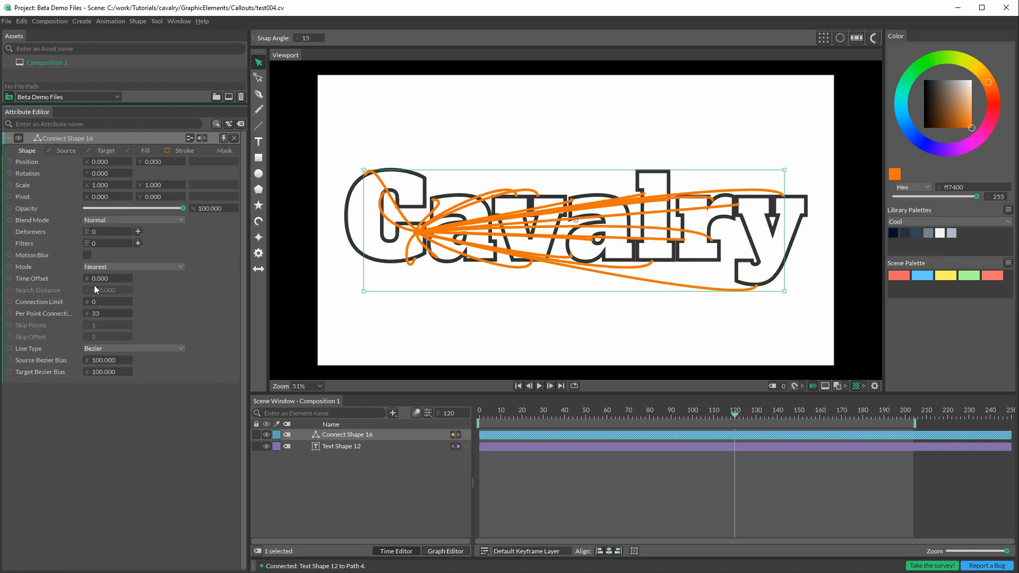
left_click_drag(91, 302, 444, 316)
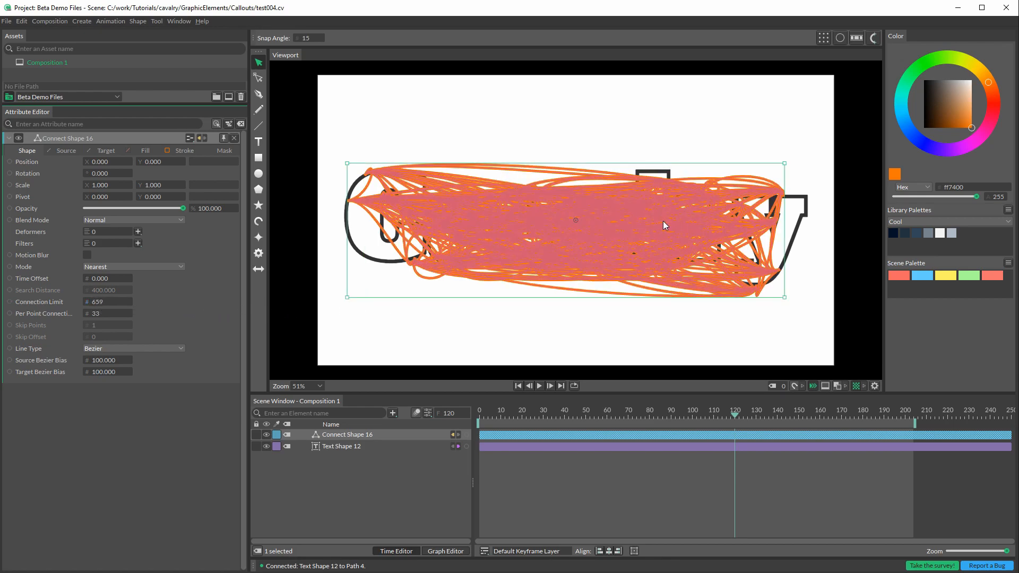
mouse_move(96, 318)
left_mouse_down()
mouse_move(67, 321)
mouse_move(80, 321)
left_mouse_up()
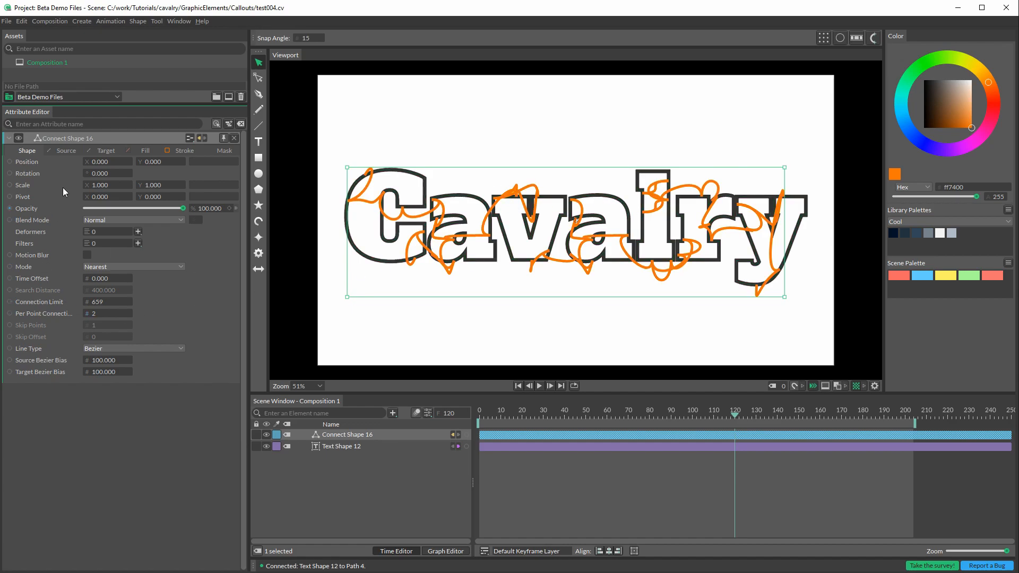
Step: Set the Connect Shape's source path count to 29 and place its layer beneath the text layer
left_click(64, 150)
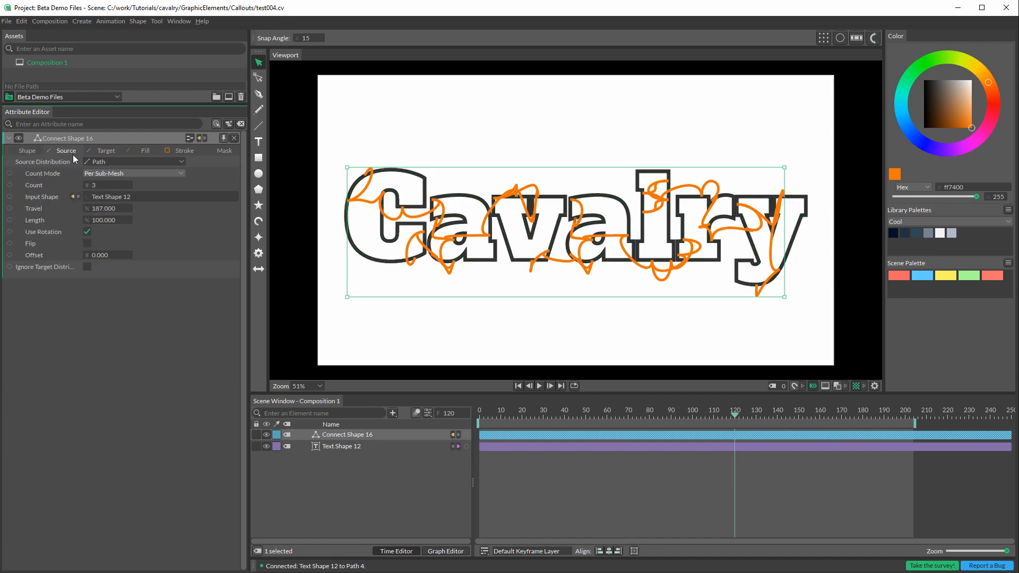
left_click_drag(95, 189, 106, 190)
left_click_drag(348, 435, 358, 455)
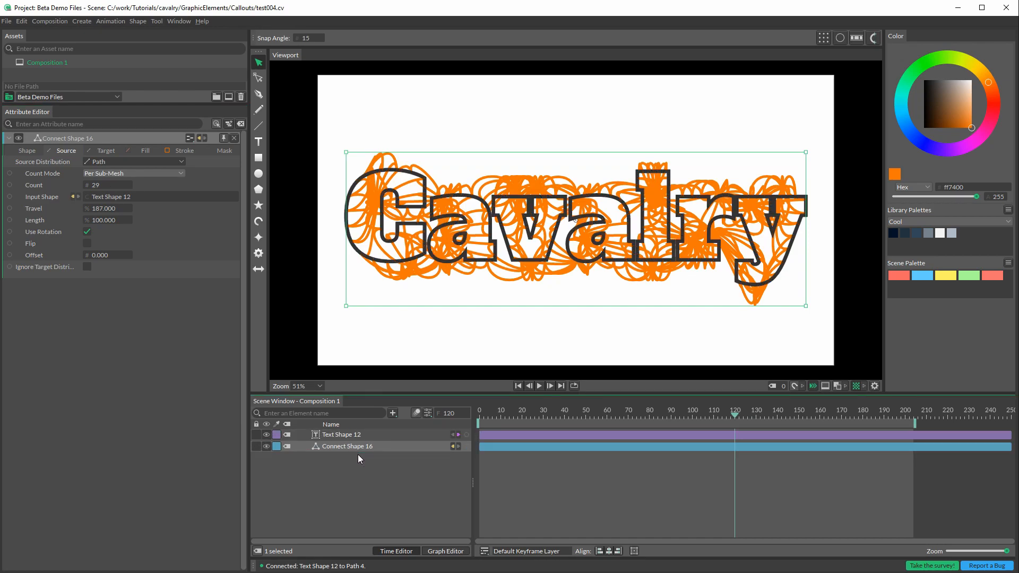
Step: Set the Connect Shape's target path count to 43 and its target travel to 76
left_click(104, 150)
left_click_drag(96, 186, 108, 189)
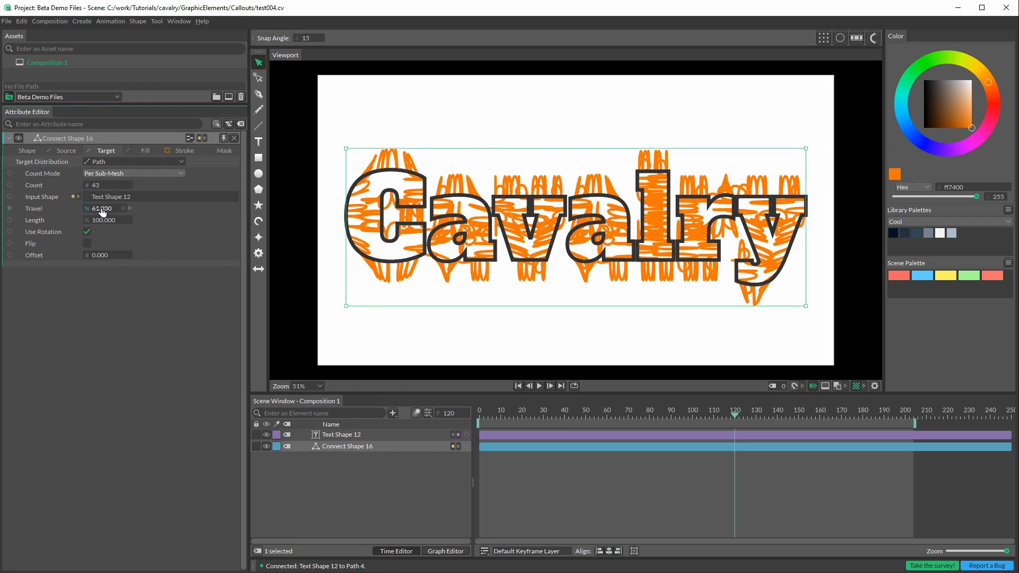
mouse_move(102, 213)
left_mouse_down()
mouse_move(85, 212)
mouse_move(109, 212)
left_mouse_up()
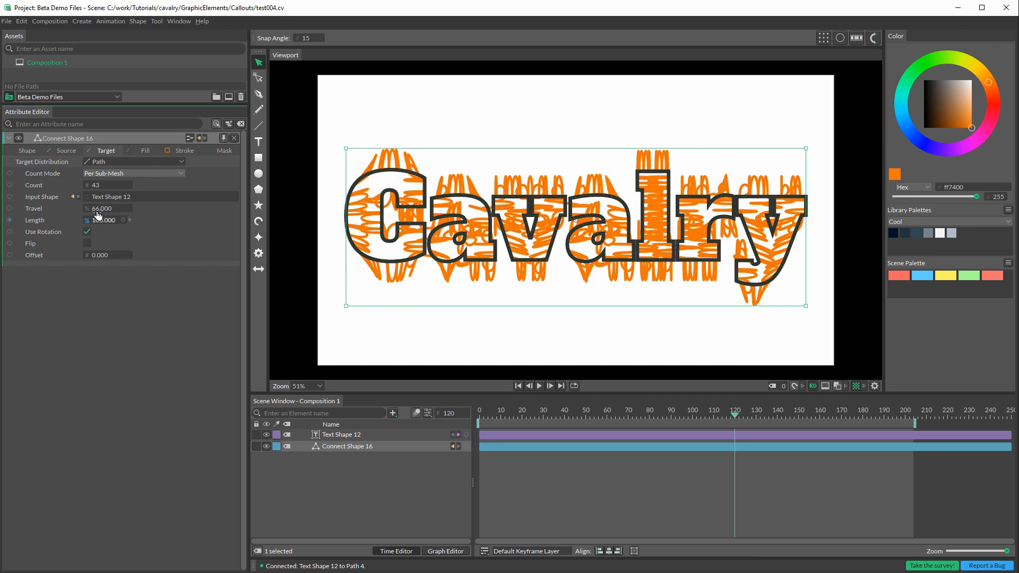
left_click_drag(102, 213, 138, 218)
Step: Set the Connect Shape's source Bezier bias to -87, target Bezier bias to 36, connection limit to 4546 and per-point connections to 22
left_click(21, 151)
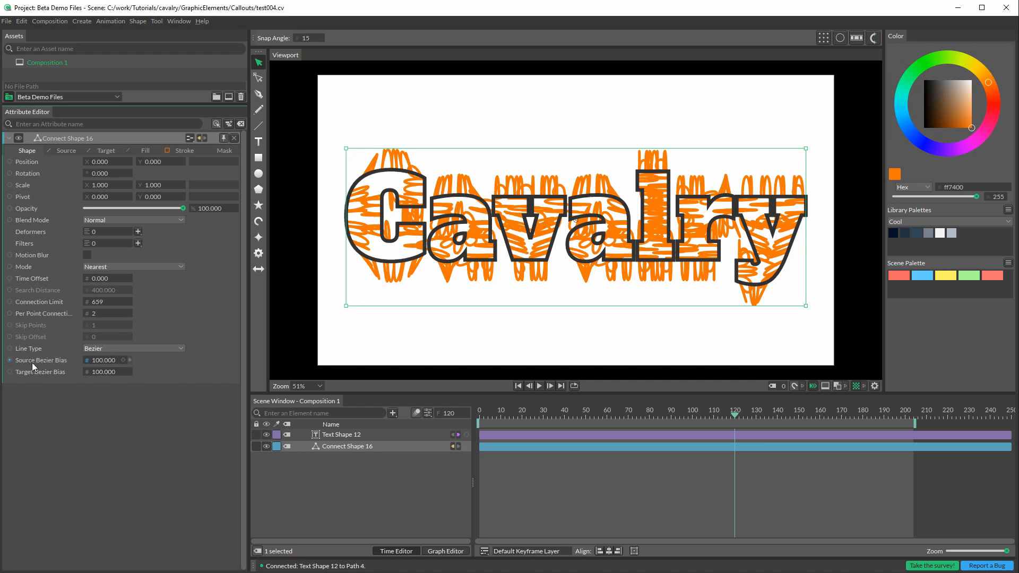
left_click_drag(104, 362, 3, 344)
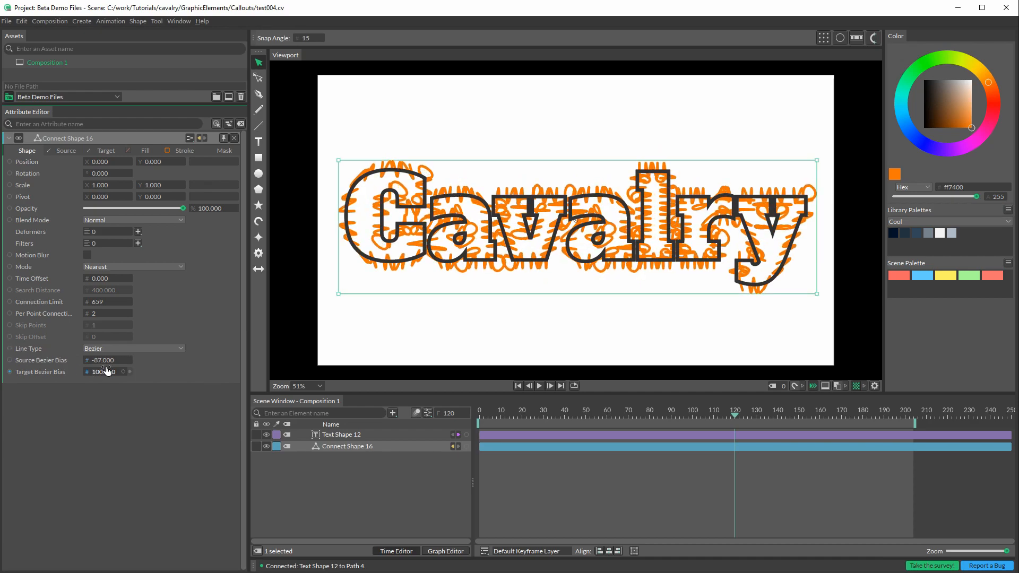
left_click_drag(102, 375, 77, 365)
left_click_drag(93, 305, 24, 304)
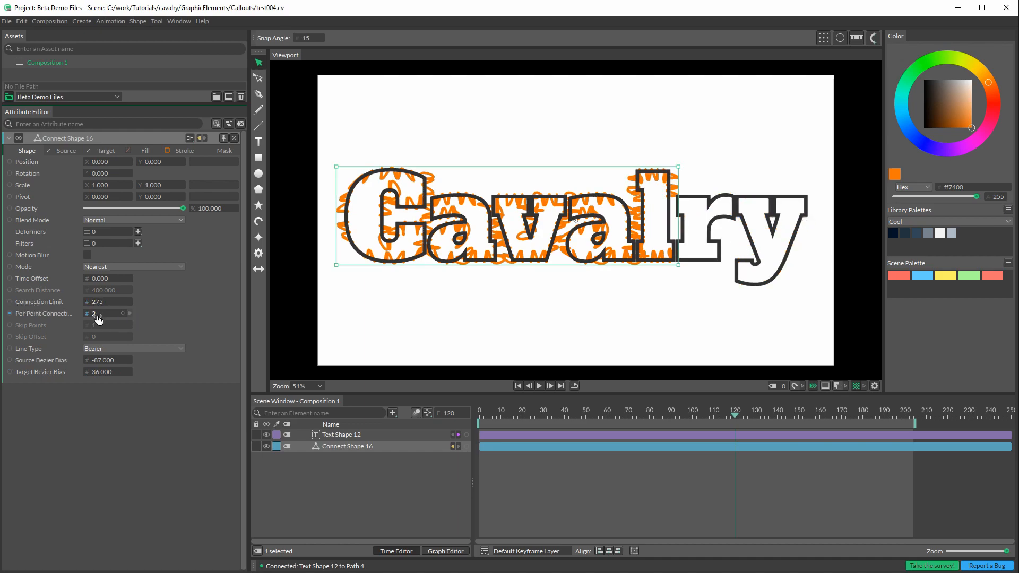
mouse_move(98, 319)
left_mouse_down()
mouse_move(76, 319)
mouse_move(323, 333)
mouse_move(79, 307)
mouse_move(146, 309)
mouse_move(95, 314)
mouse_move(108, 317)
mouse_move(117, 303)
mouse_move(289, 299)
mouse_move(963, 329)
mouse_move(47, 314)
mouse_move(158, 306)
mouse_move(348, 262)
left_mouse_up()
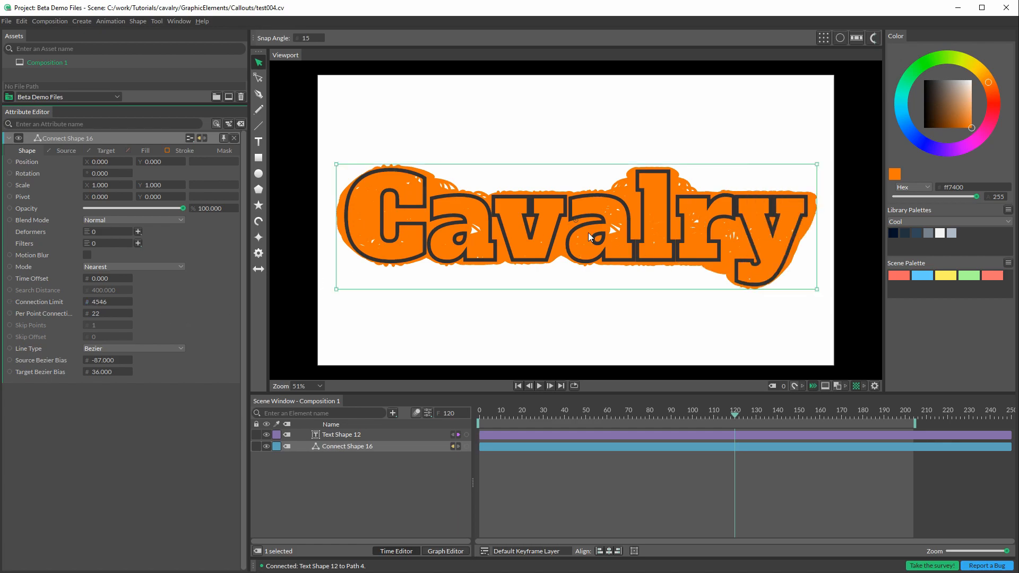
Step: Set the Connect Shape's source path count to 5 and its target path count to 38
left_click(64, 151)
mouse_move(91, 190)
left_mouse_down()
mouse_move(49, 194)
mouse_move(77, 195)
left_mouse_up()
left_click(105, 151)
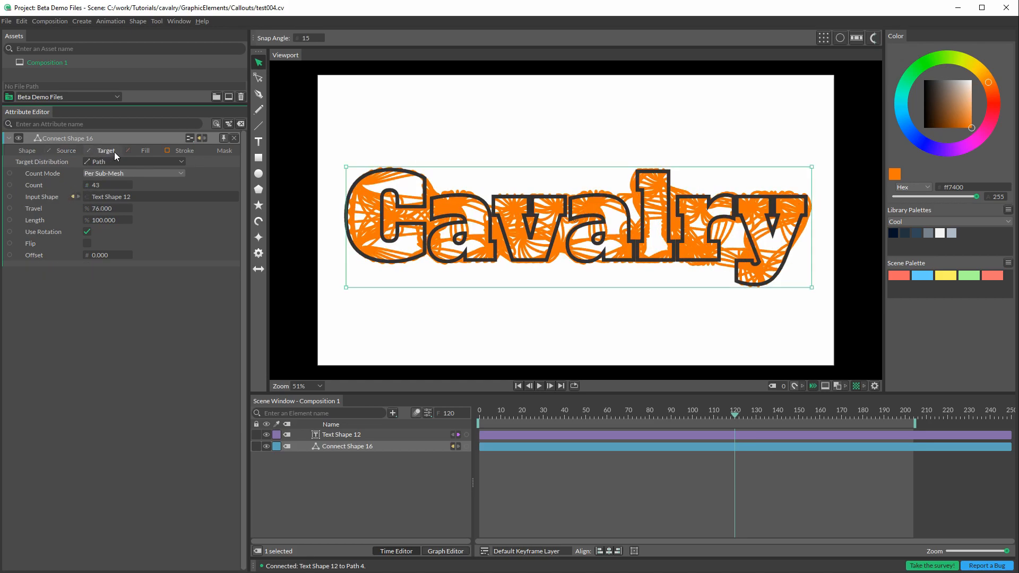
mouse_move(96, 190)
left_mouse_down()
mouse_move(69, 192)
mouse_move(102, 192)
left_mouse_up()
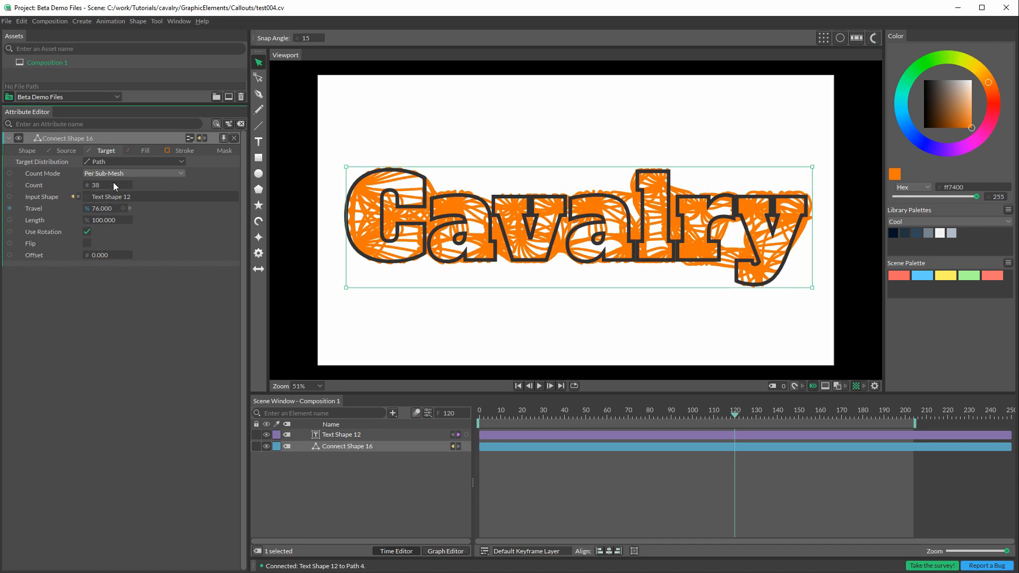
Step: Set the Connect Shape's target path travel to 211 and its source path travel to 316
left_click_drag(108, 212, 174, 218)
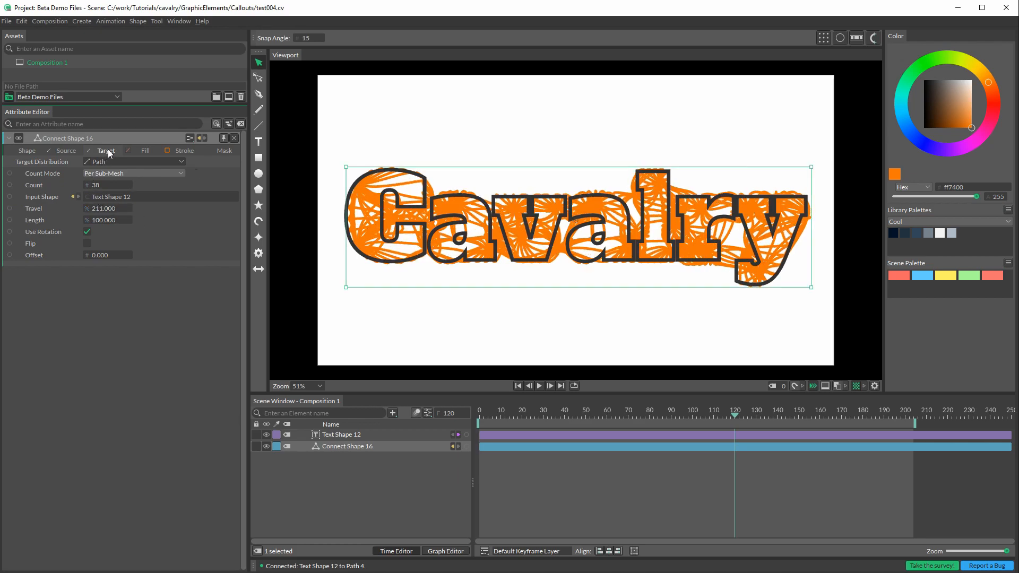
left_click(74, 152)
mouse_move(103, 209)
left_mouse_down()
mouse_move(164, 221)
mouse_move(128, 239)
left_mouse_up()
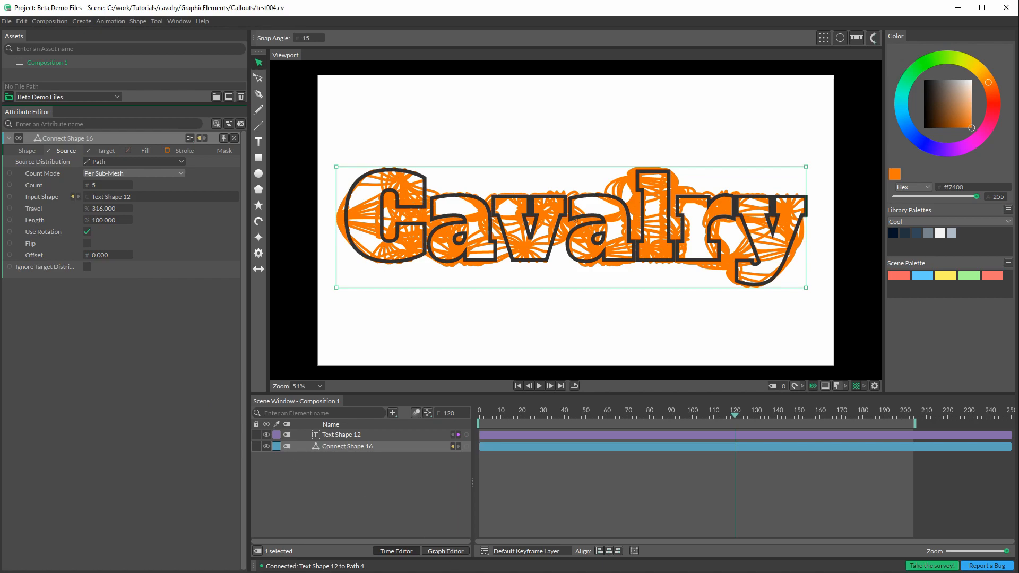